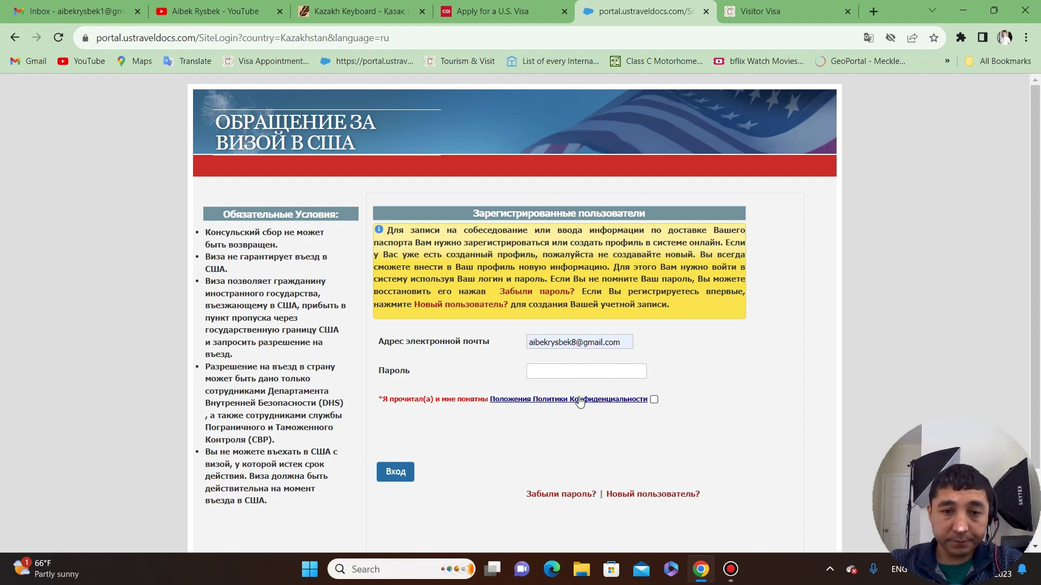
Enter the account password, accept the privacy policy and submit the sign-in (Вход).
{"action": "left_click", "coordinate": [573, 373]}
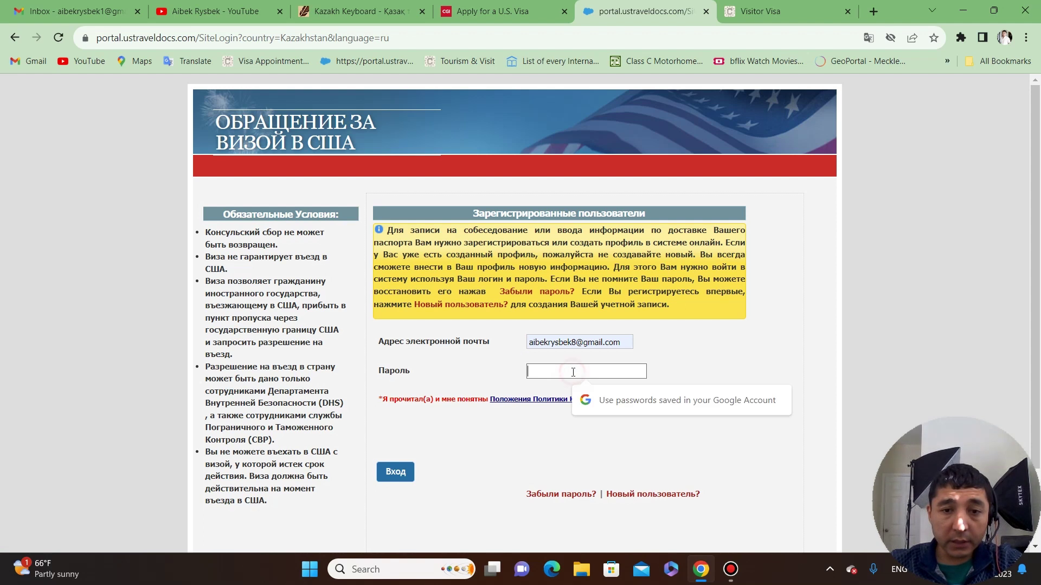
{"action": "left_click", "coordinate": [759, 349]}
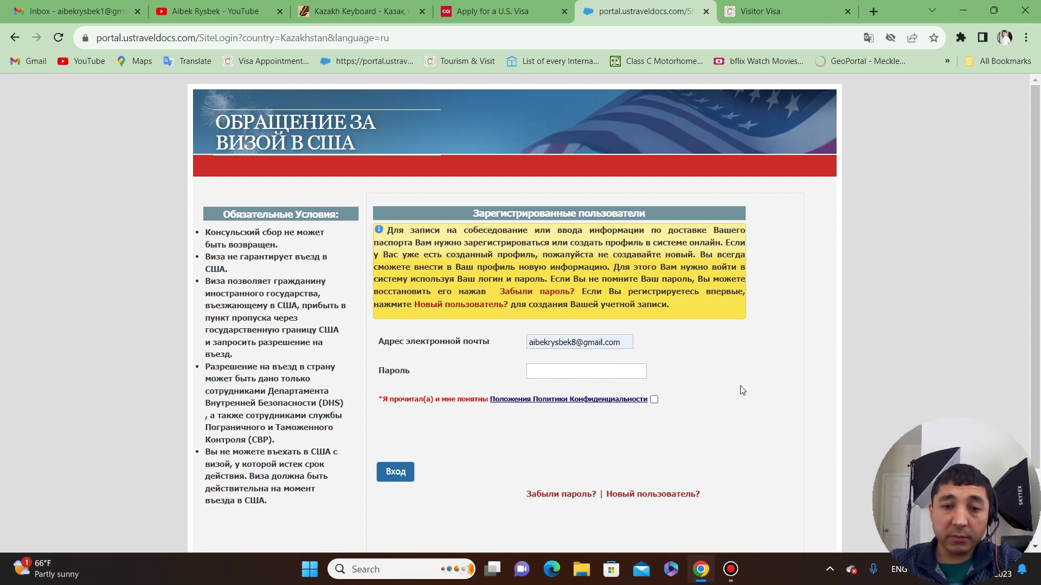
{"action": "left_click", "coordinate": [596, 371]}
{"action": "type", "text": "a*******"}
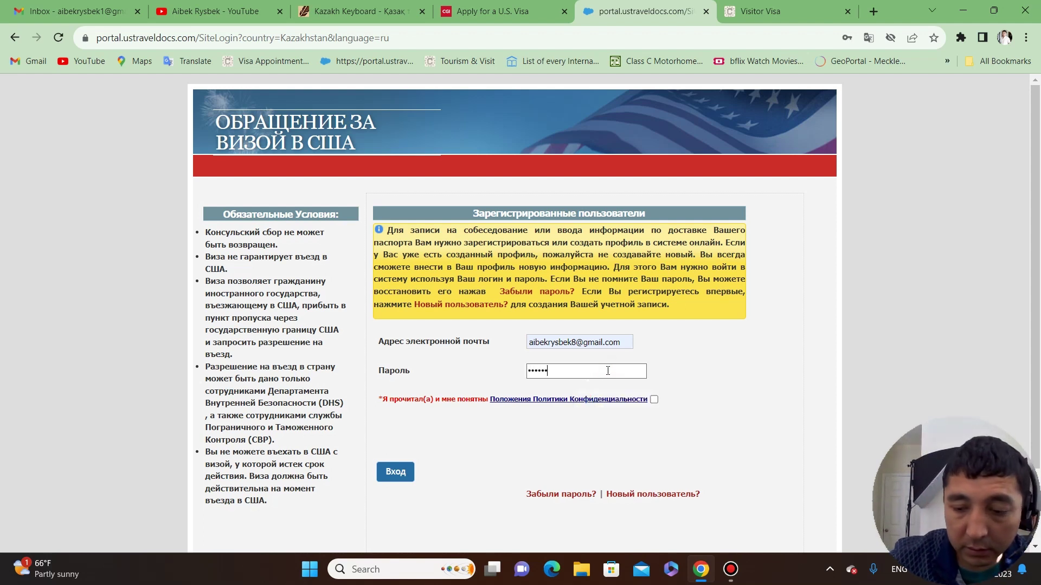
{"action": "type", "text": "**"}
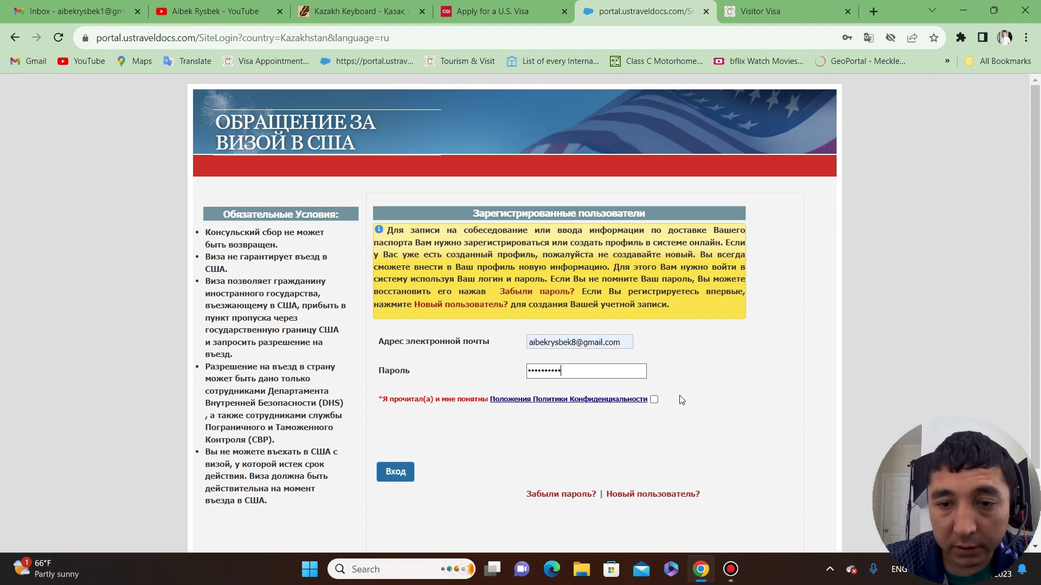
{"action": "left_click", "coordinate": [655, 400]}
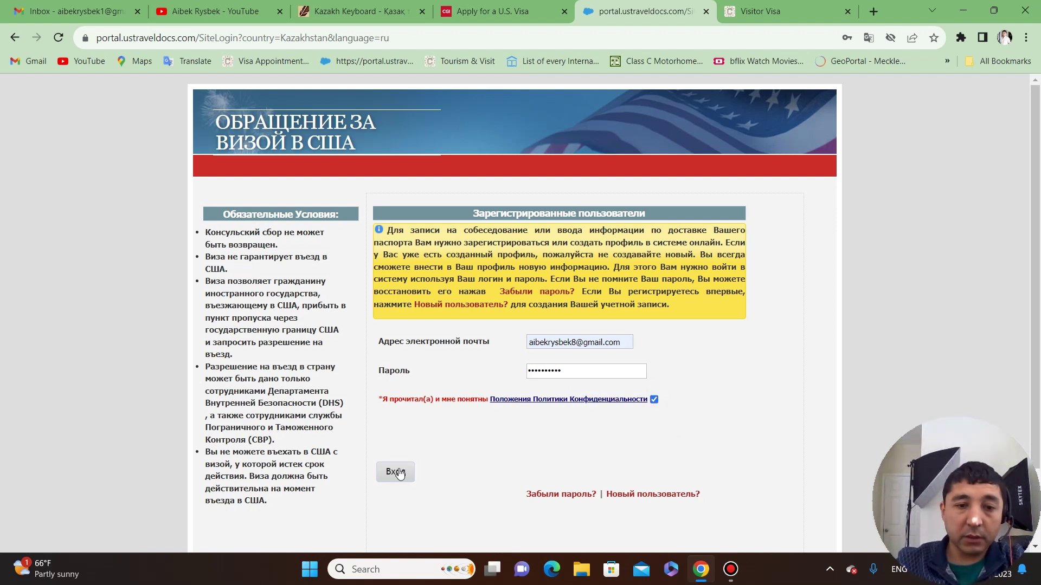
{"action": "left_click", "coordinate": [395, 472]}
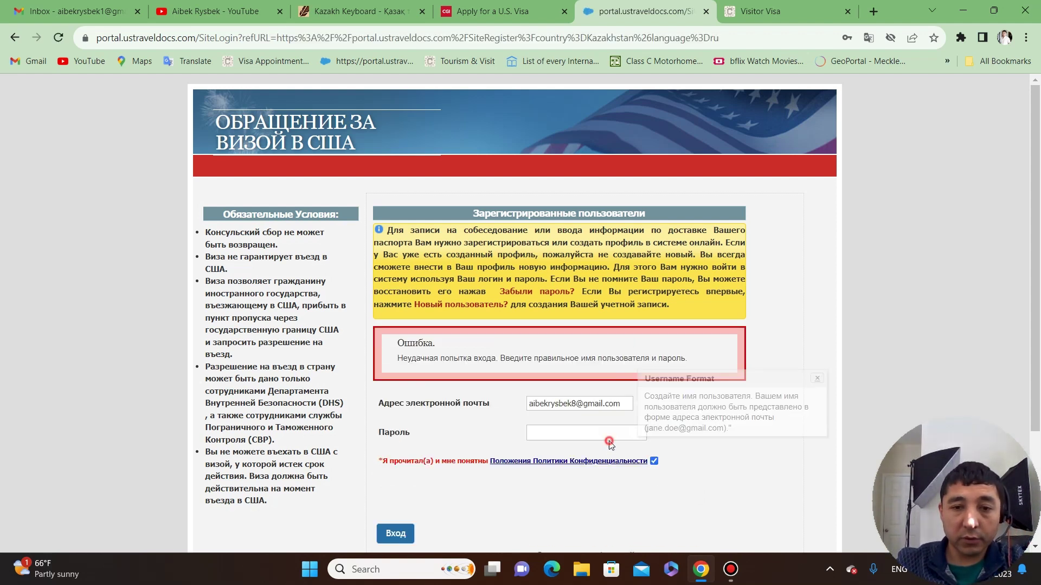
After the failed login, re-enter the password, sign in again and decline saving the password.
{"action": "left_click", "coordinate": [610, 437]}
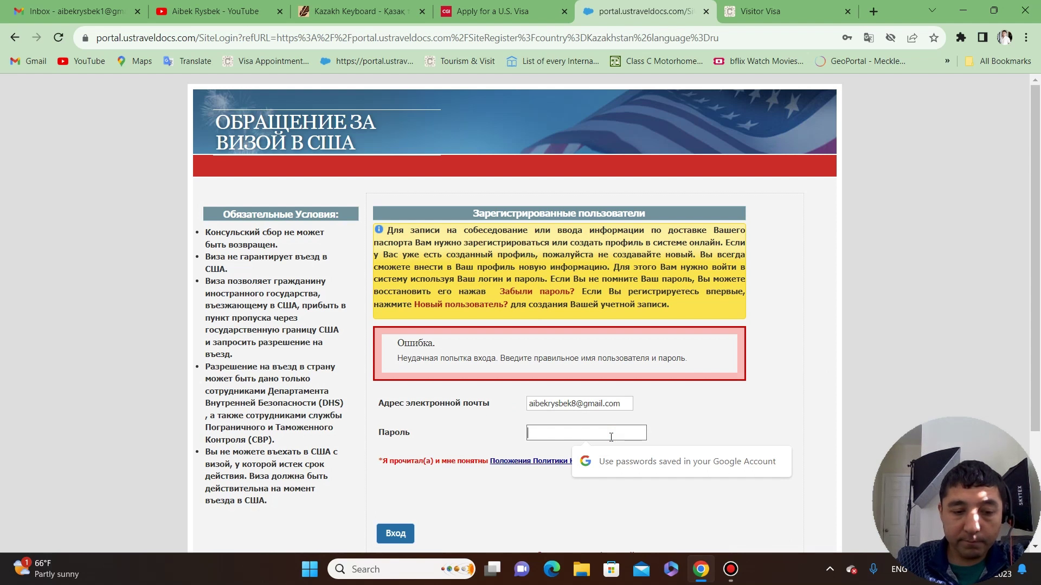
{"action": "type", "text": "*****"}
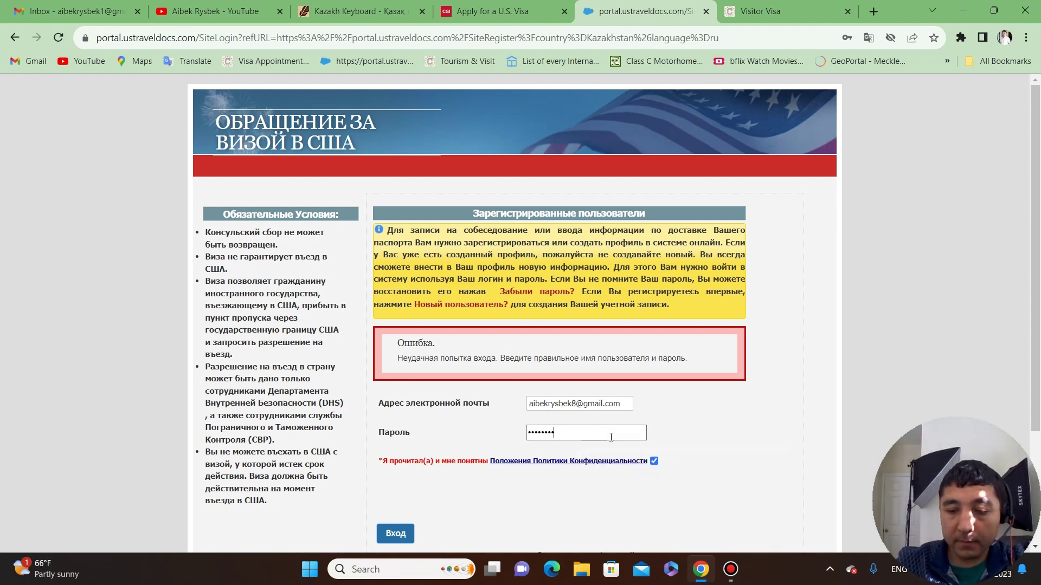
{"action": "type", "text": "****"}
{"action": "left_click", "coordinate": [393, 534]}
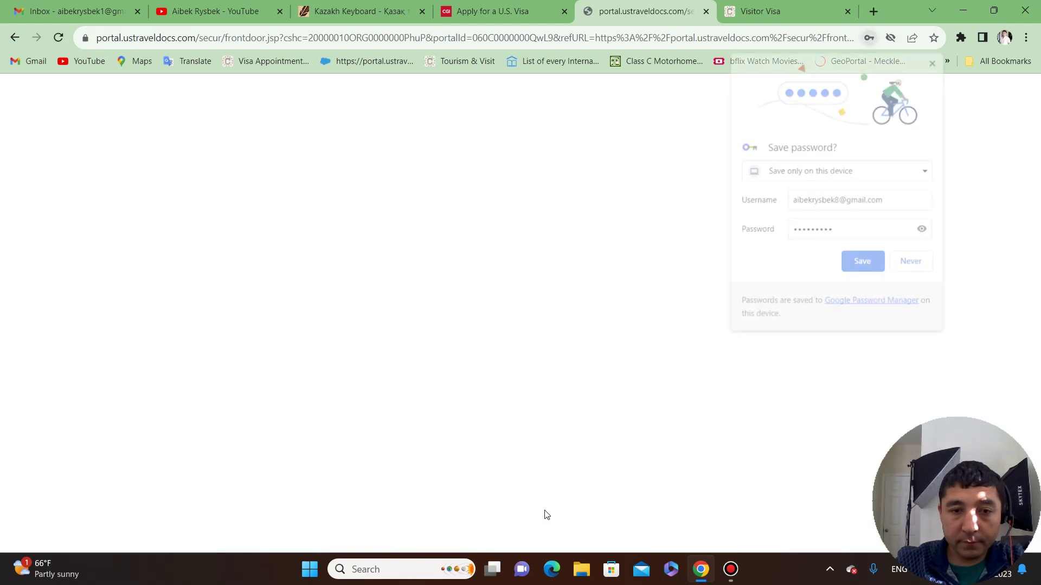
{"action": "left_click", "coordinate": [911, 263]}
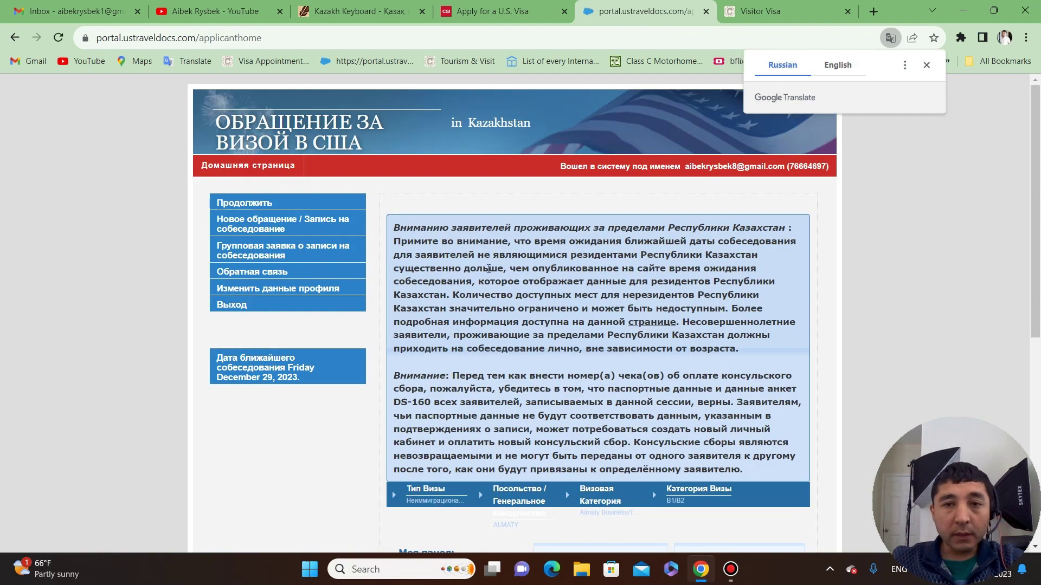
Start a new appointment application as Неиммиграционная Виза and acknowledge the Almaty disclaimer.
{"action": "left_click", "coordinate": [927, 65]}
{"action": "scroll", "coordinate": [722, 282], "scroll_direction": "down", "scroll_amount": 3}
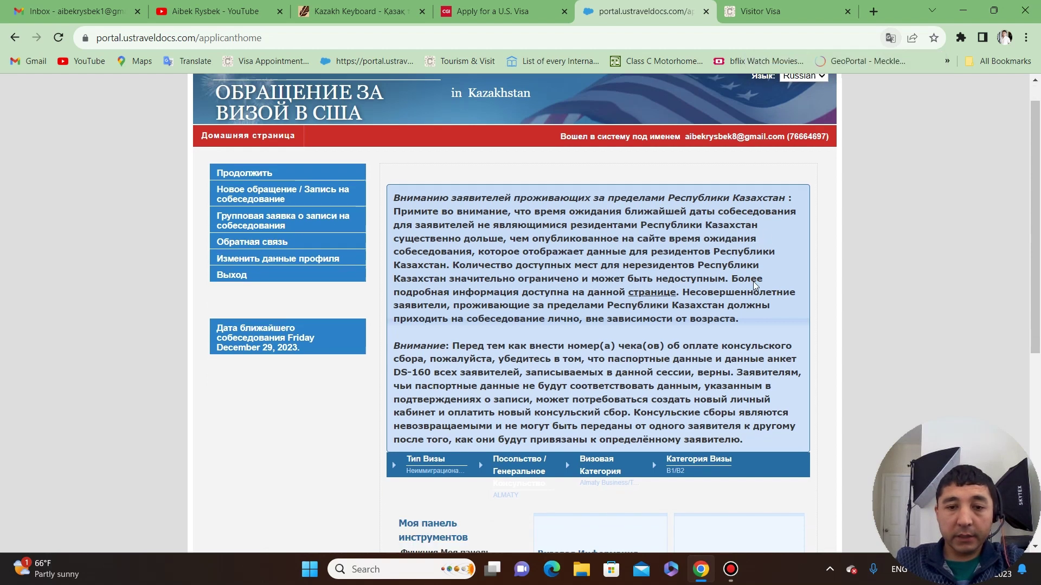
{"action": "scroll", "coordinate": [723, 282], "scroll_direction": "down", "scroll_amount": 3}
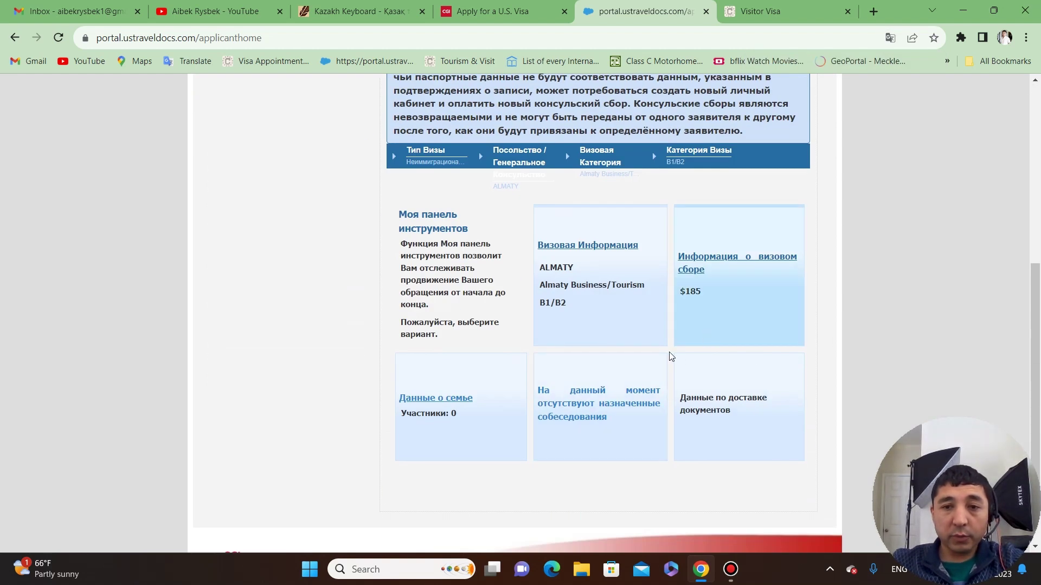
{"action": "left_click", "coordinate": [587, 436]}
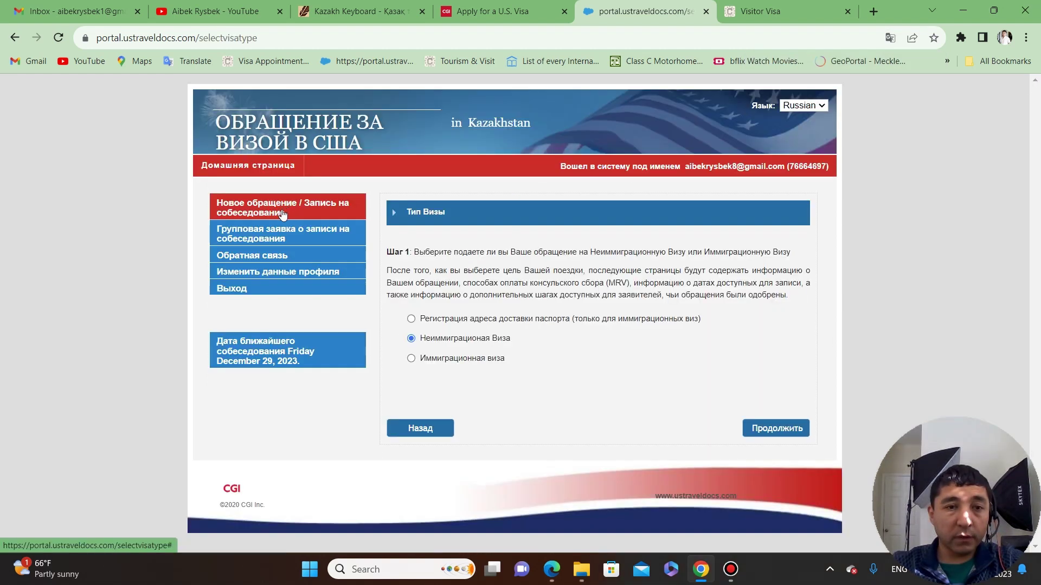
{"action": "left_click", "coordinate": [445, 320]}
{"action": "left_click", "coordinate": [443, 340]}
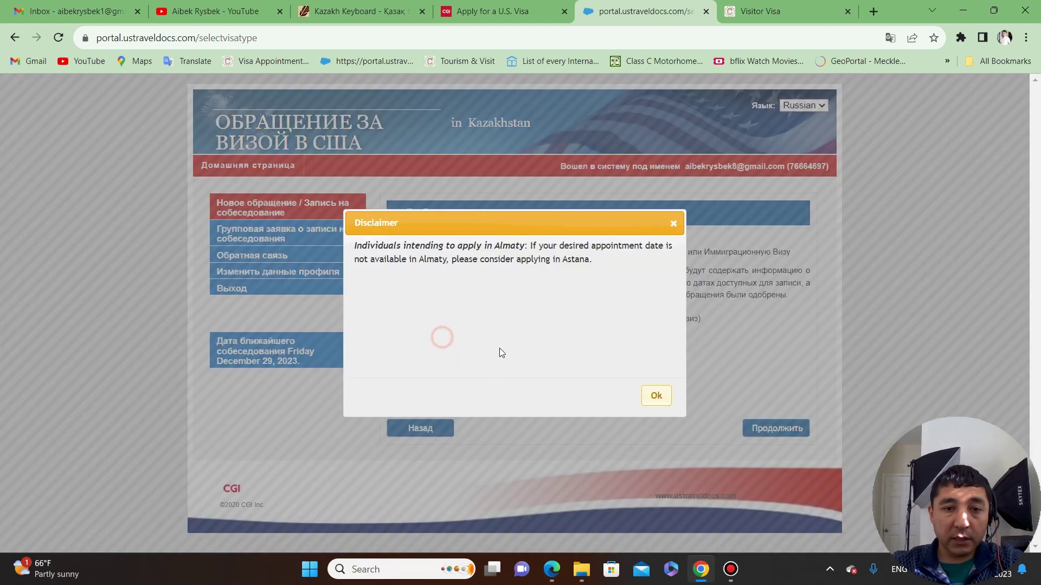
{"action": "left_click", "coordinate": [656, 396]}
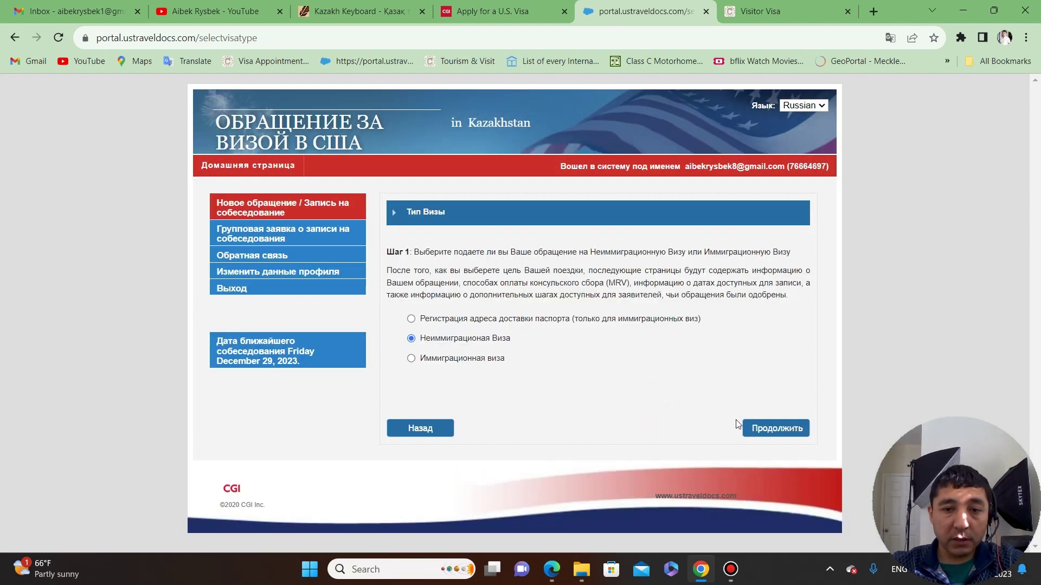
{"action": "left_click", "coordinate": [759, 429]}
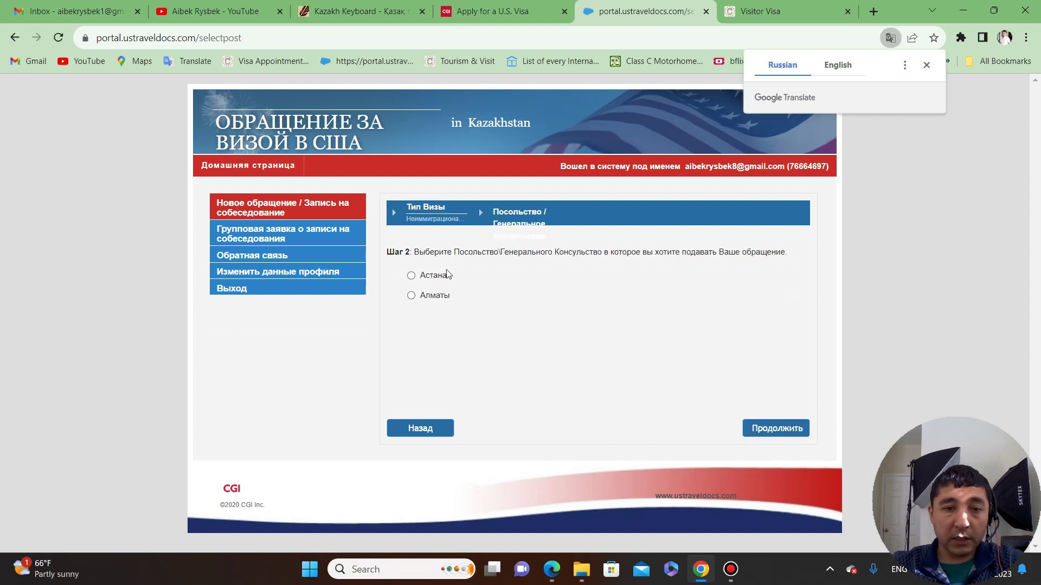
Choose Алматы as the consulate, the B1/B2 business and tourism category, and the B1/B2 visa class.
{"action": "left_click", "coordinate": [423, 296]}
{"action": "left_click", "coordinate": [779, 431]}
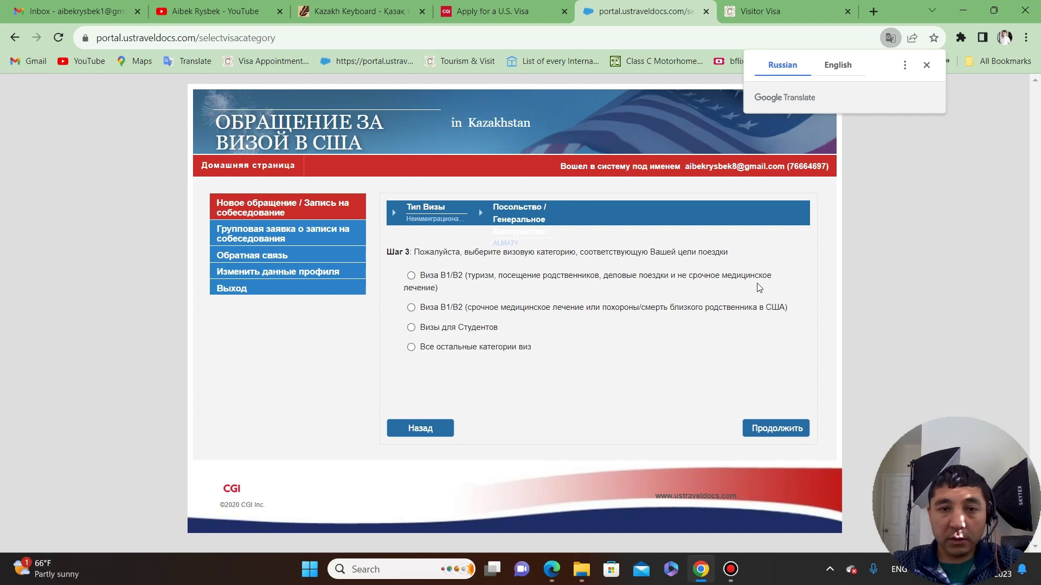
{"action": "left_click", "coordinate": [411, 275]}
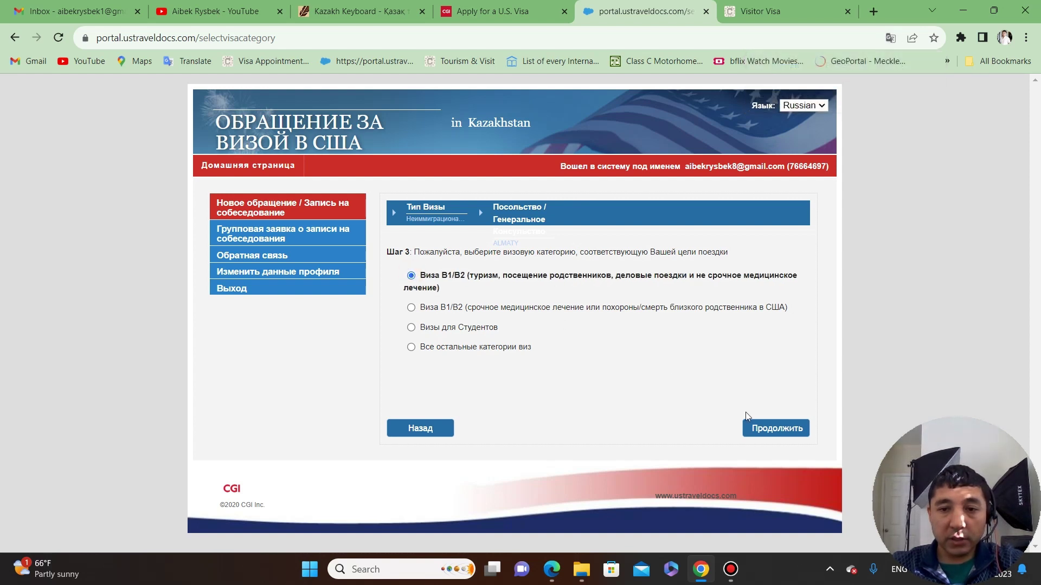
{"action": "left_click", "coordinate": [774, 428]}
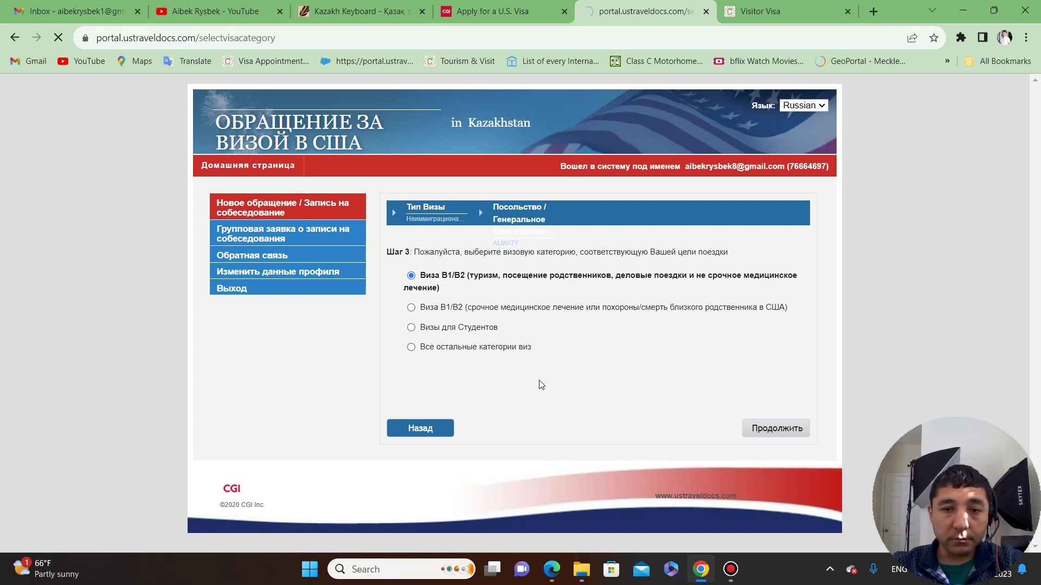
{"action": "scroll", "coordinate": [539, 384], "scroll_direction": "down", "scroll_amount": 1}
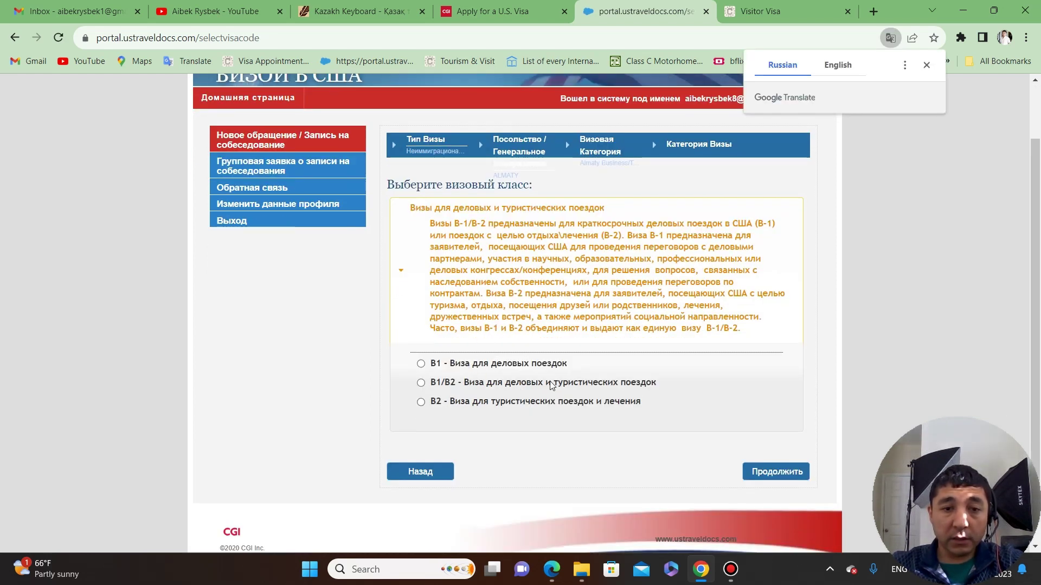
{"action": "left_click", "coordinate": [421, 383]}
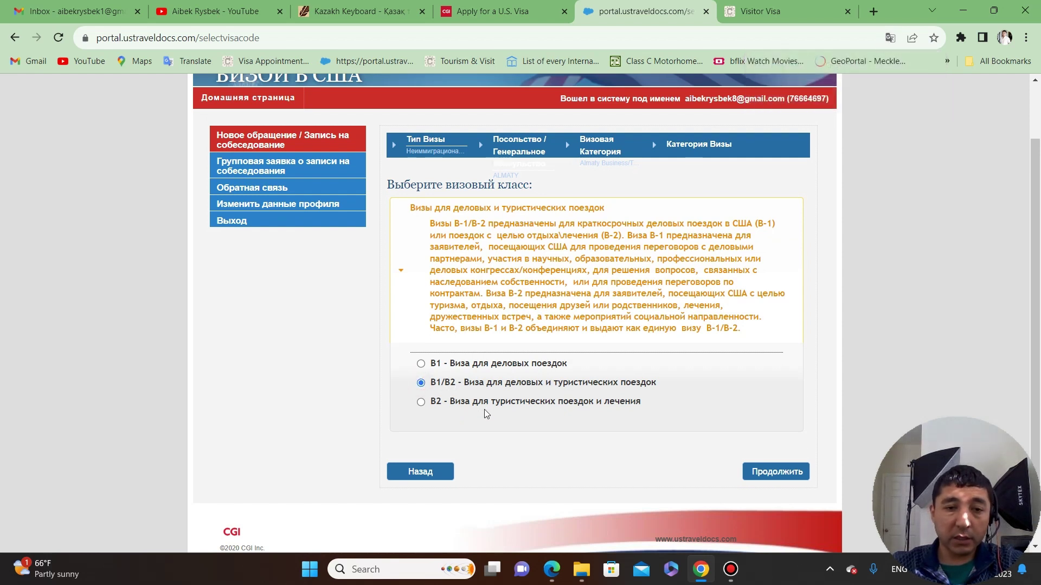
{"action": "left_click", "coordinate": [758, 474]}
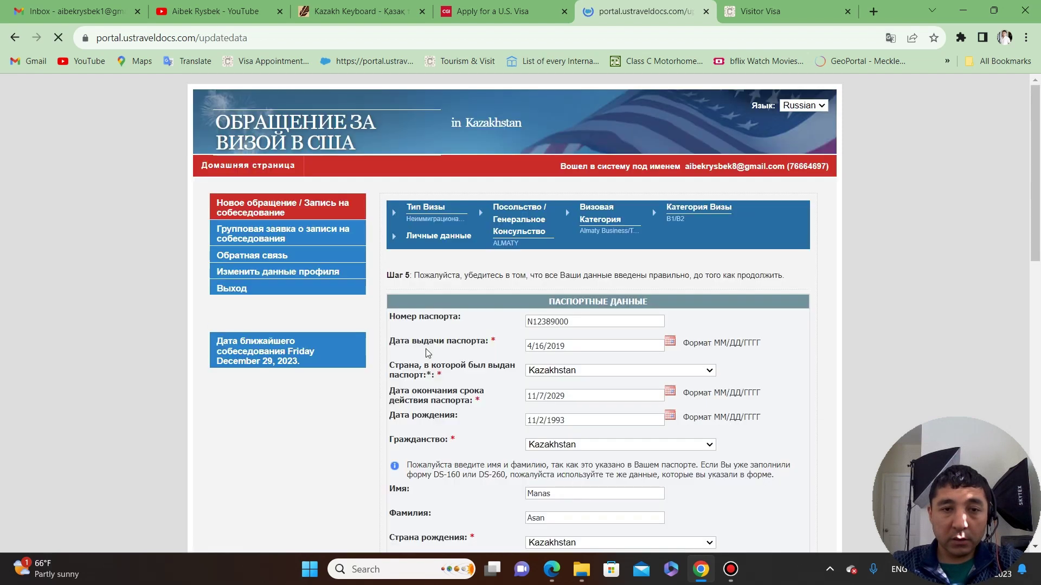
{"action": "scroll", "coordinate": [426, 352], "scroll_direction": "down", "scroll_amount": 2}
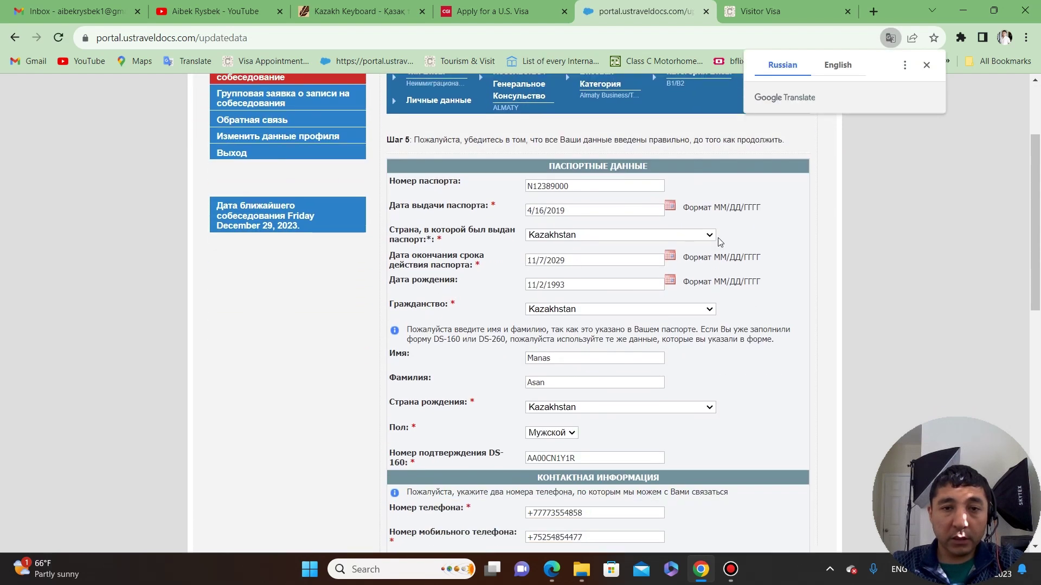
{"action": "left_click", "coordinate": [926, 64]}
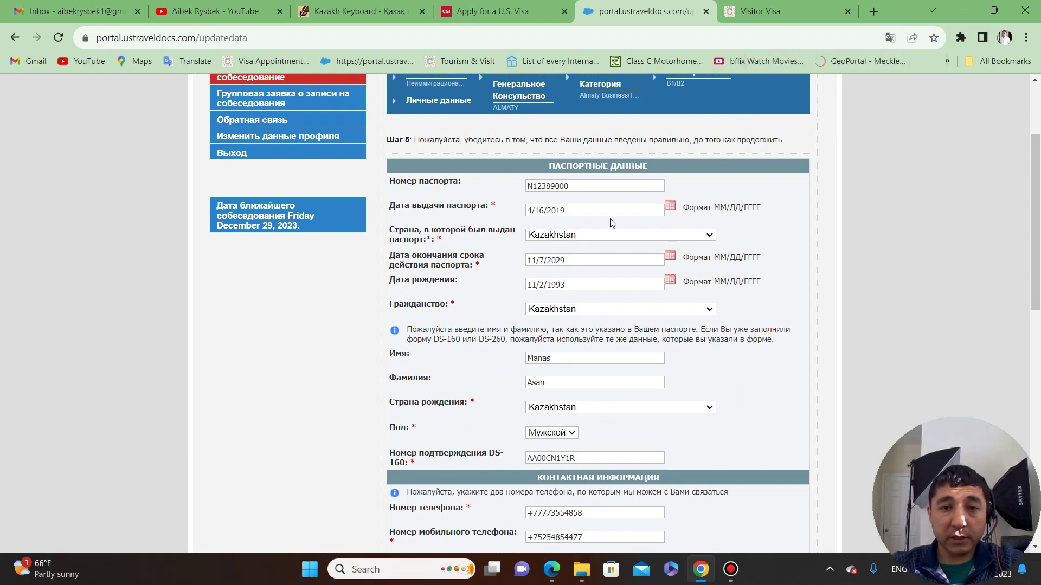
{"action": "scroll", "coordinate": [455, 278], "scroll_direction": "down", "scroll_amount": 6}
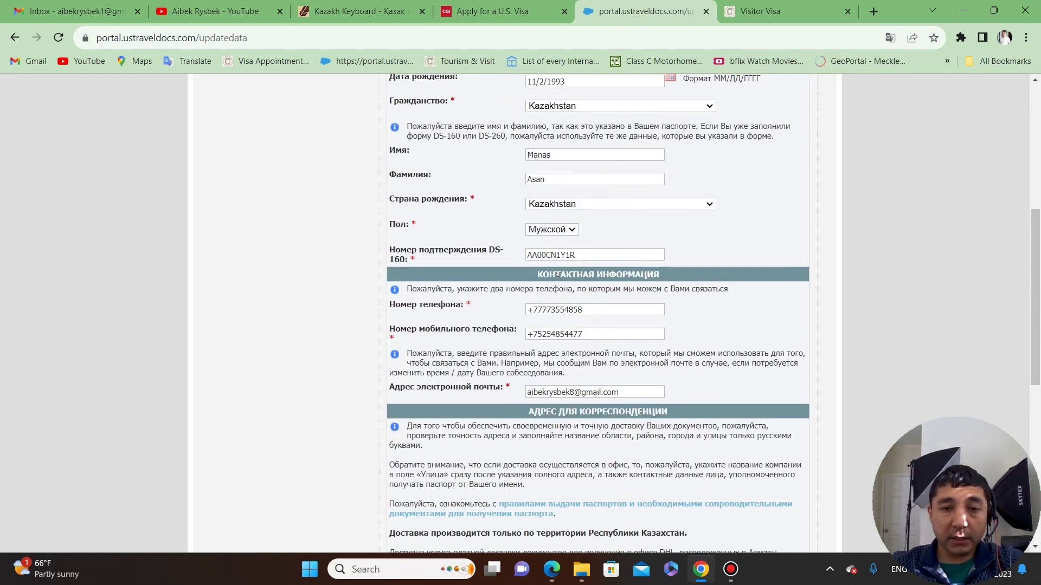
{"action": "scroll", "coordinate": [601, 228], "scroll_direction": "up", "scroll_amount": 6}
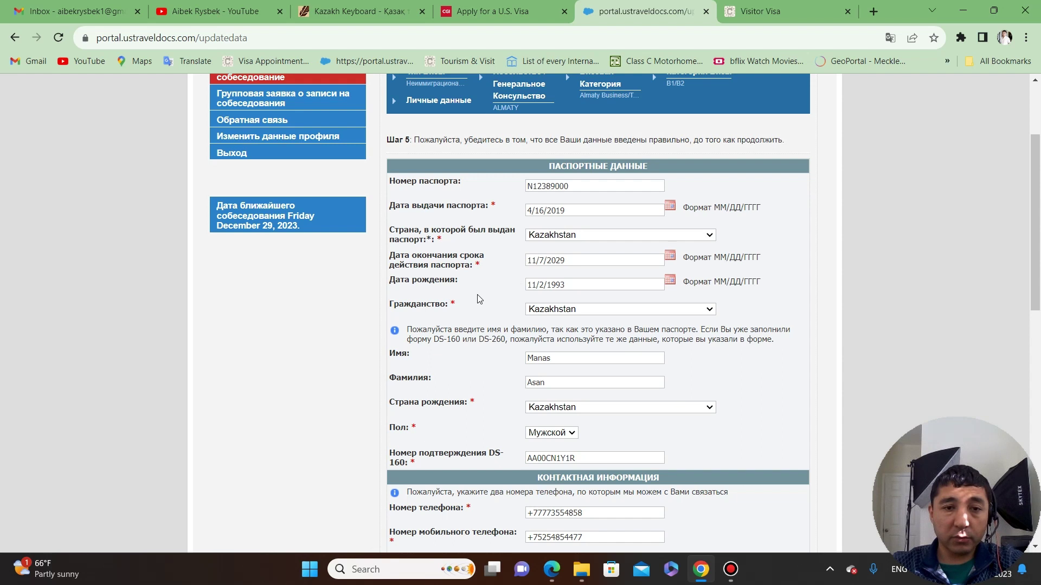
{"action": "scroll", "coordinate": [477, 297], "scroll_direction": "down", "scroll_amount": 1}
{"action": "scroll", "coordinate": [472, 347], "scroll_direction": "down", "scroll_amount": 1}
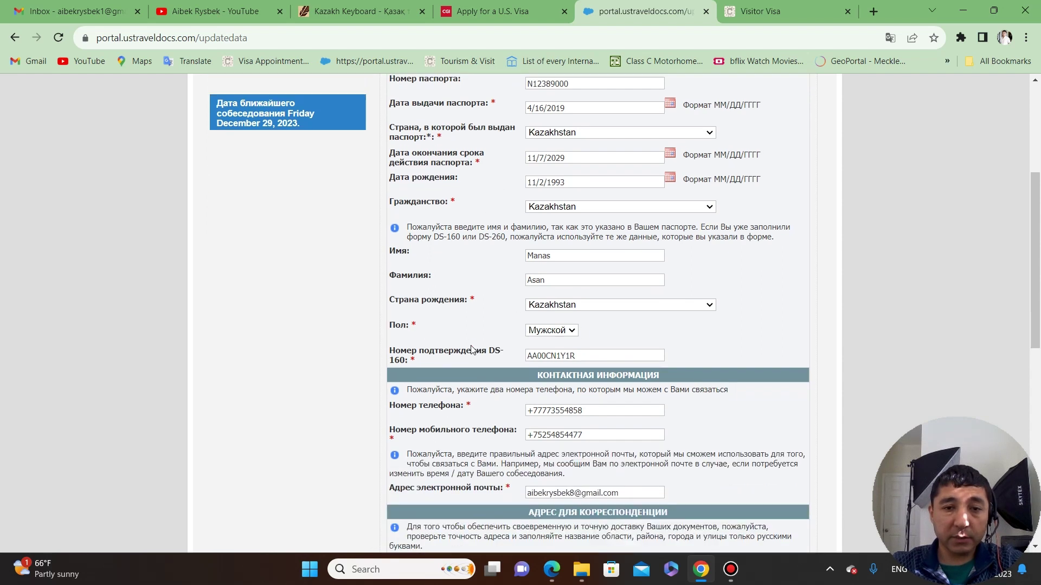
{"action": "scroll", "coordinate": [456, 235], "scroll_direction": "down", "scroll_amount": 1}
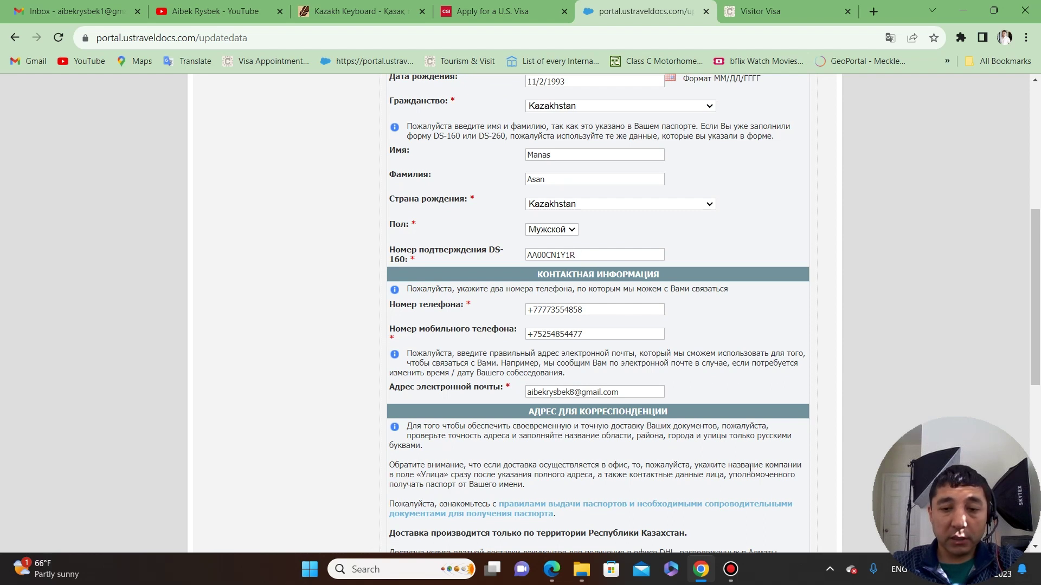
Check the Confirmation Number on the DS-160 PDF in Edge, then return to the visa form.
{"action": "left_click", "coordinate": [552, 569]}
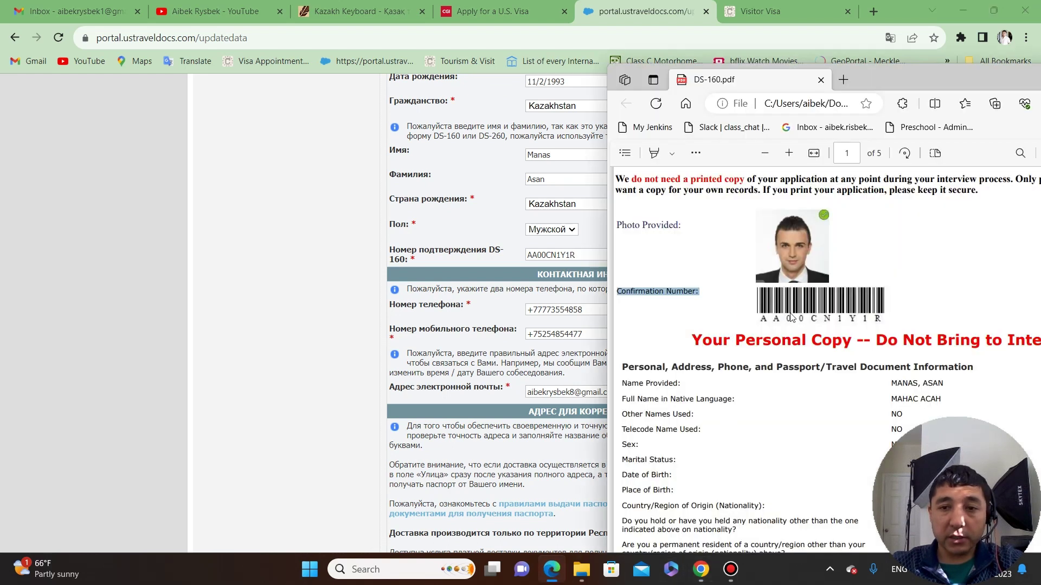
{"action": "left_click", "coordinate": [703, 291]}
{"action": "left_click_drag", "start_coordinate": [619, 293], "coordinate": [701, 294]}
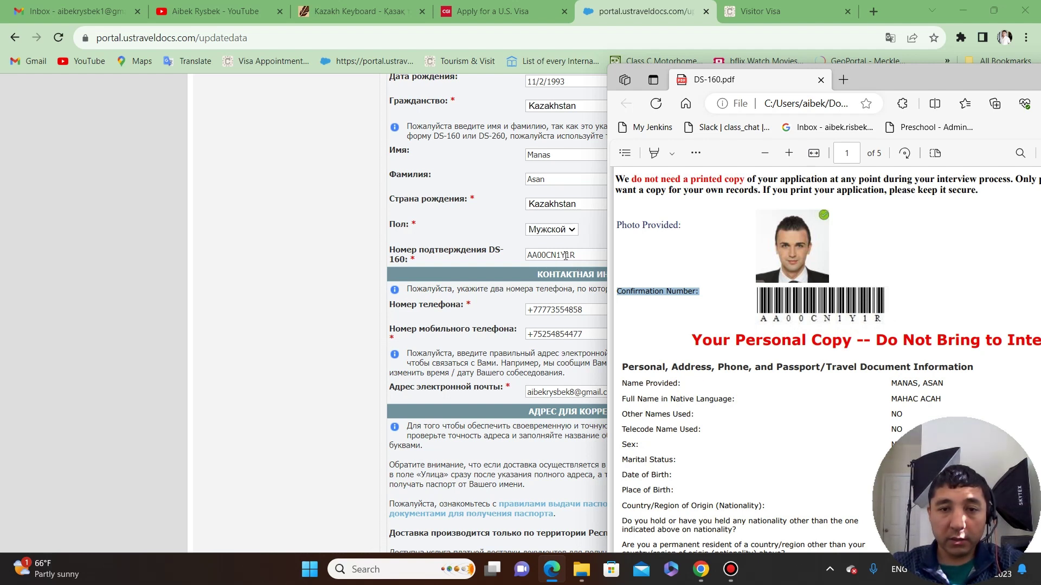
{"action": "left_click", "coordinate": [484, 279]}
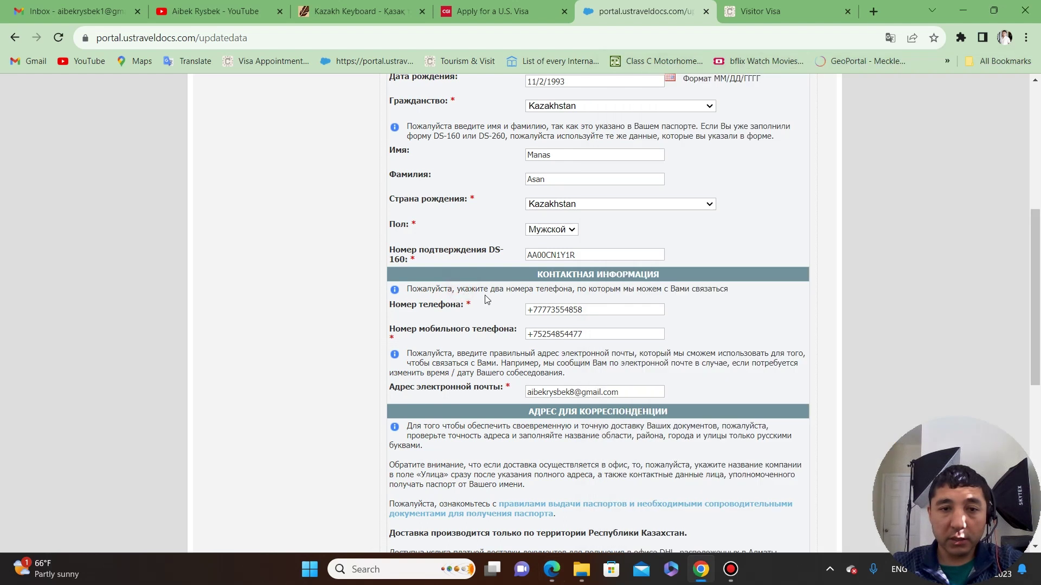
Submit the prefilled Step 5 personal, contact and address form with Продолжить.
{"action": "scroll", "coordinate": [483, 297], "scroll_direction": "down", "scroll_amount": 1}
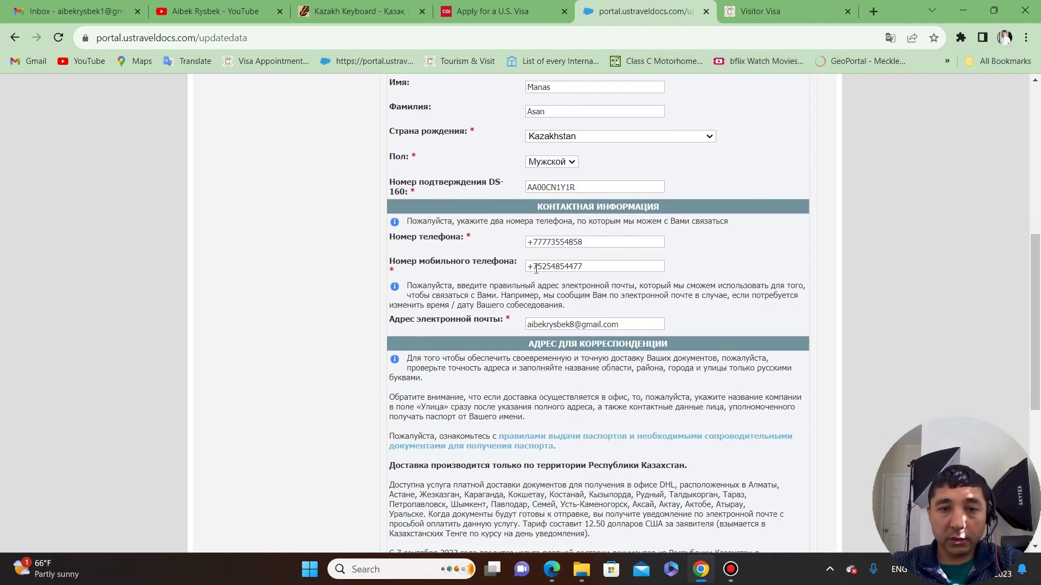
{"action": "scroll", "coordinate": [564, 273], "scroll_direction": "down", "scroll_amount": 1}
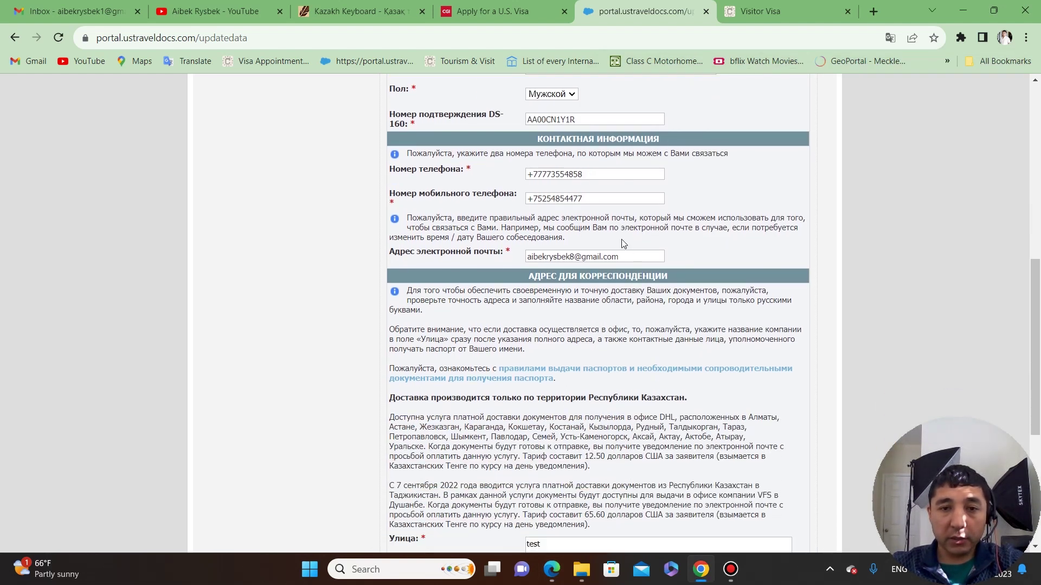
{"action": "scroll", "coordinate": [515, 363], "scroll_direction": "down", "scroll_amount": 4}
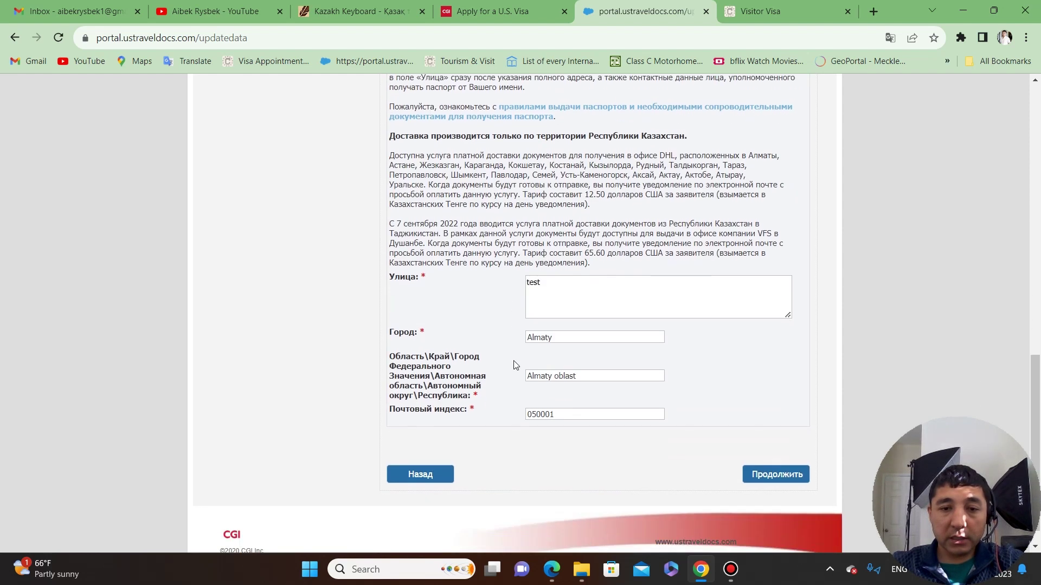
{"action": "left_click", "coordinate": [775, 449]}
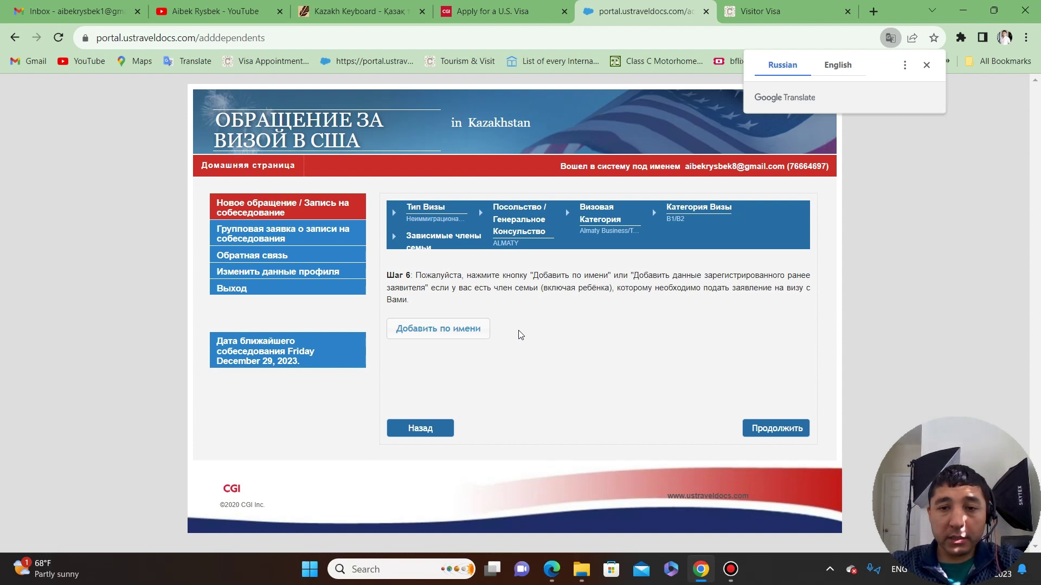
{"action": "left_click", "coordinate": [461, 329]}
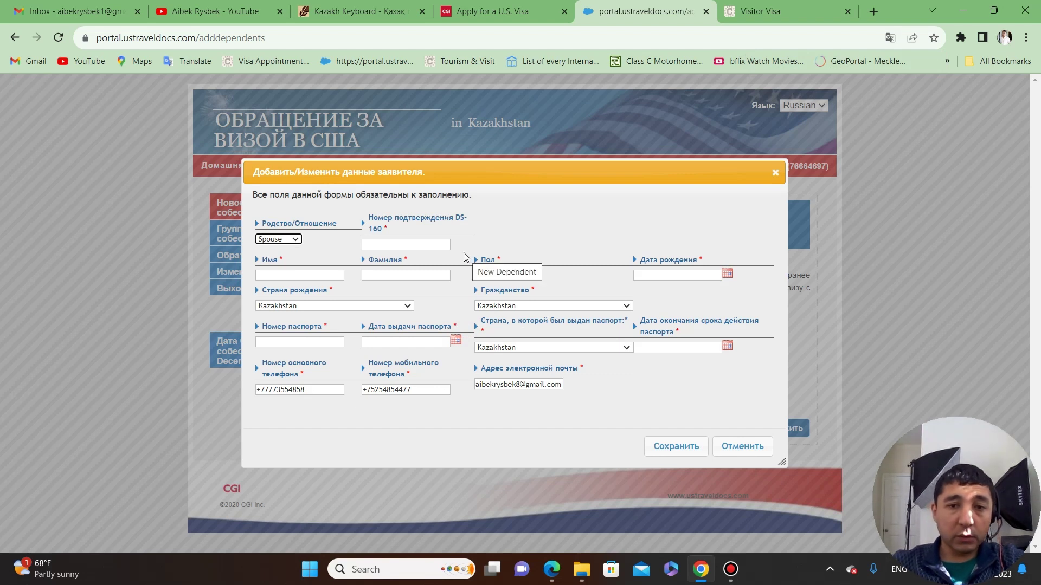
{"action": "left_click", "coordinate": [298, 246]}
{"action": "left_click", "coordinate": [278, 254]}
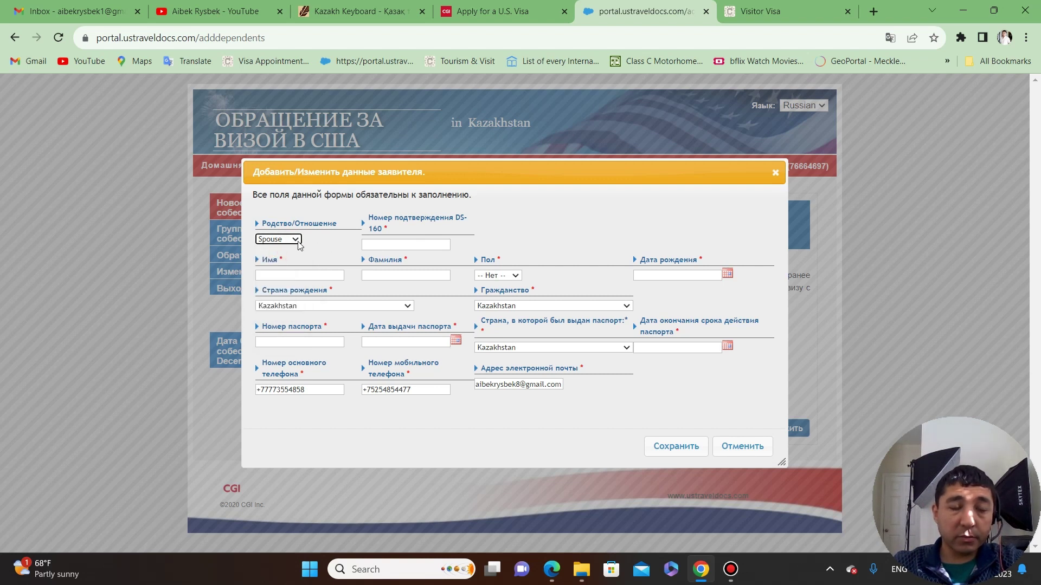
{"action": "left_click", "coordinate": [294, 242]}
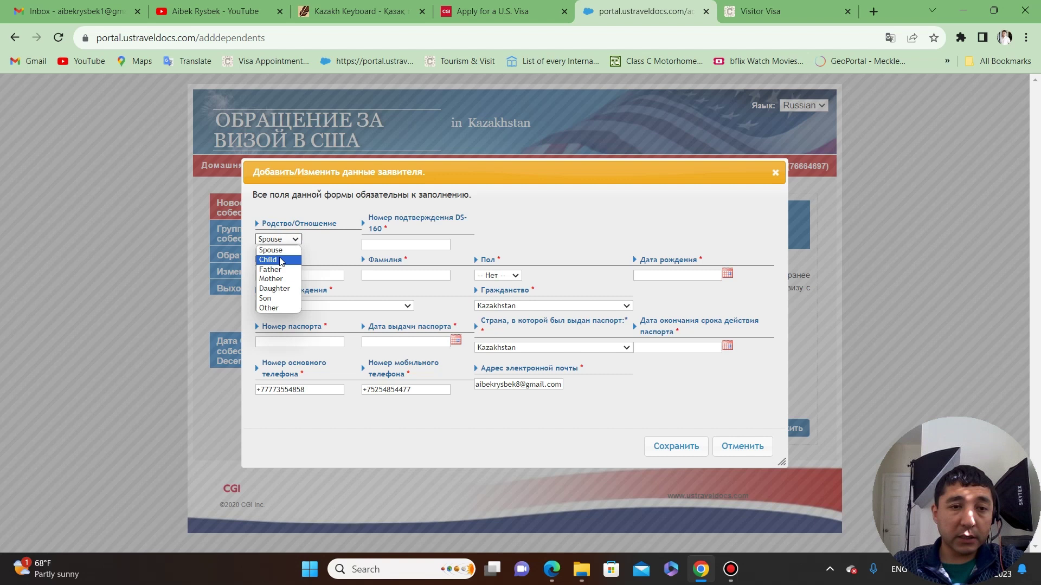
{"action": "left_click", "coordinate": [280, 261]}
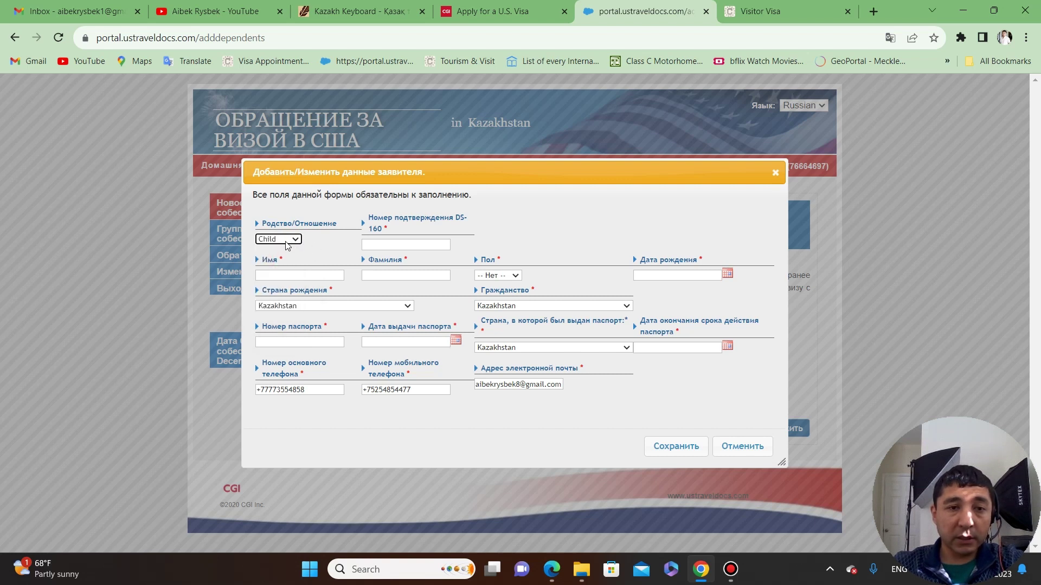
{"action": "left_click", "coordinate": [293, 239]}
{"action": "left_click", "coordinate": [285, 270]}
{"action": "left_click", "coordinate": [286, 239]}
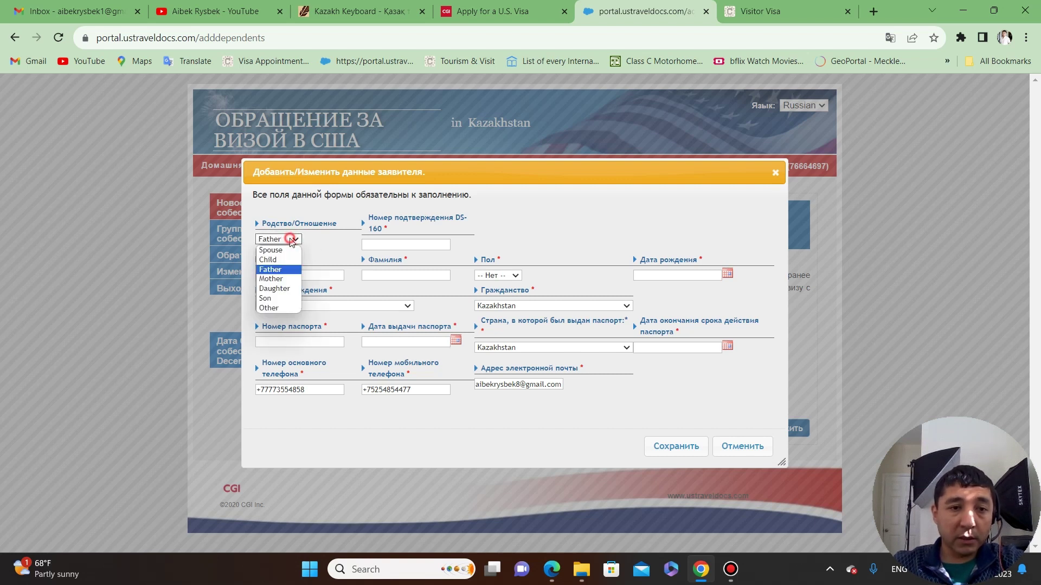
{"action": "left_click", "coordinate": [279, 307]}
{"action": "left_click", "coordinate": [287, 241]}
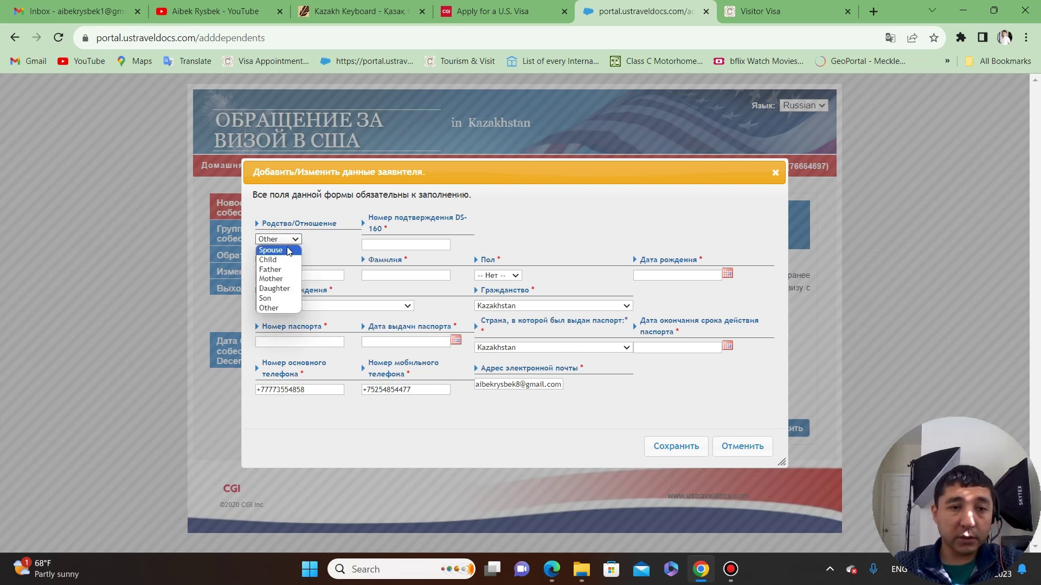
{"action": "left_click", "coordinate": [289, 251]}
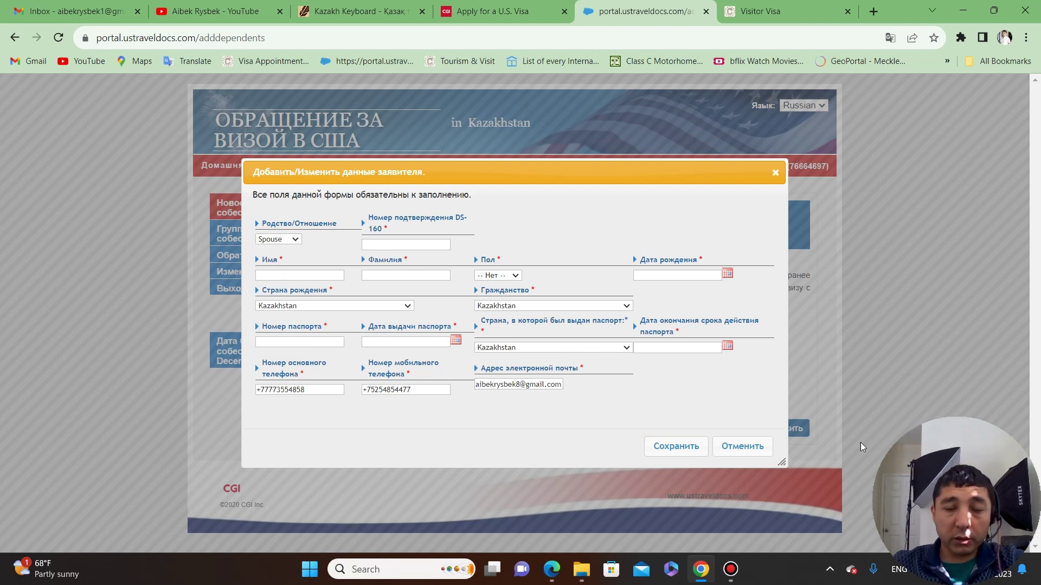
{"action": "left_click", "coordinate": [428, 244]}
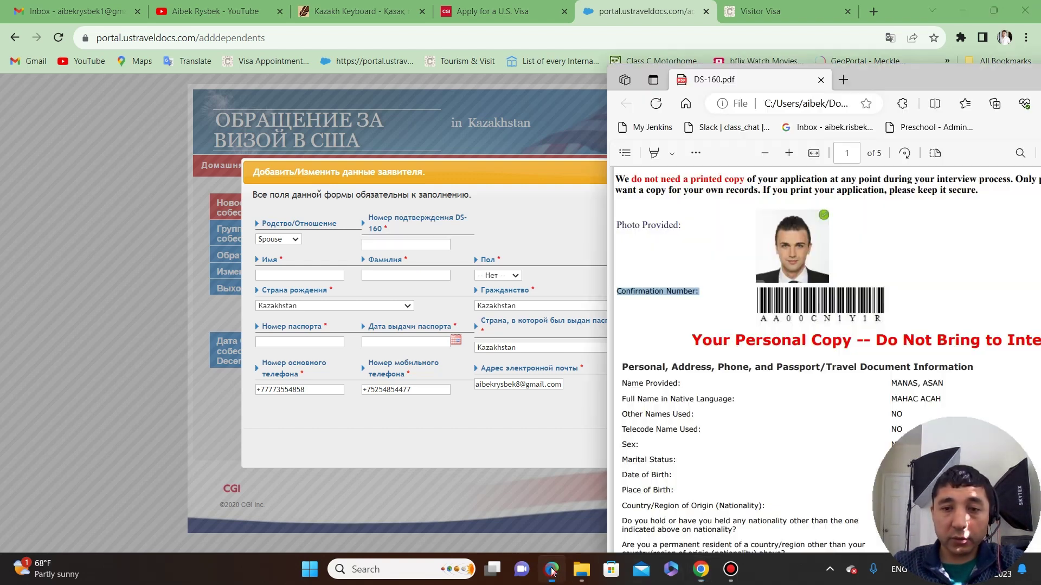
{"action": "left_click", "coordinate": [552, 570]}
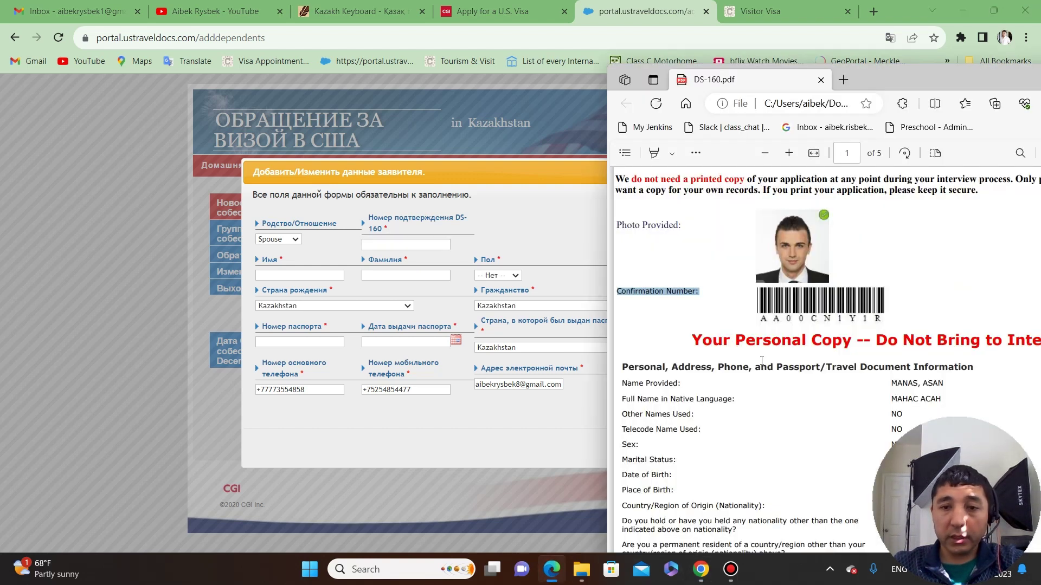
{"action": "left_click_drag", "start_coordinate": [617, 292], "coordinate": [705, 298]}
{"action": "left_click", "coordinate": [544, 191]}
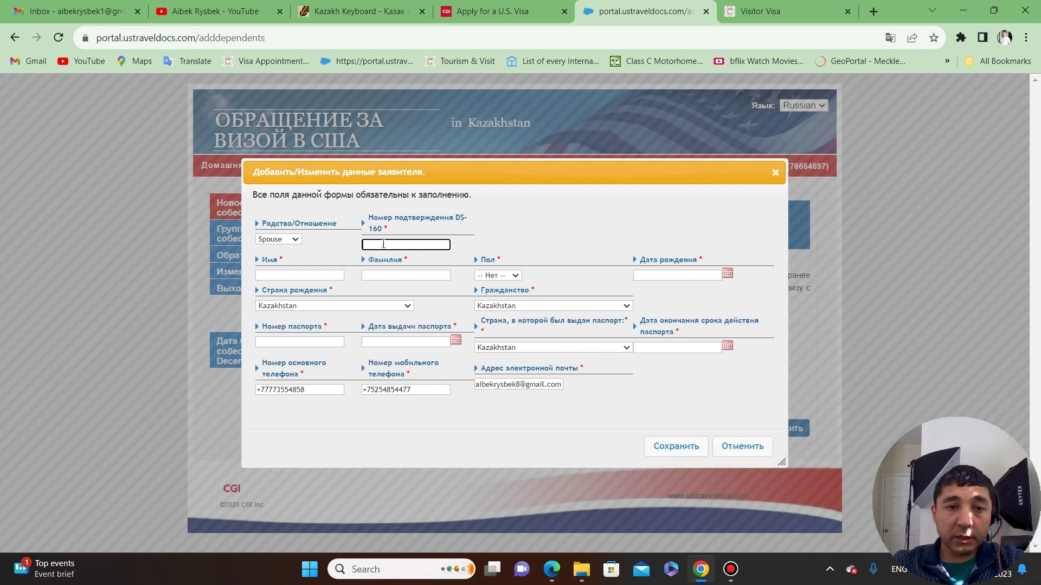
{"action": "left_click", "coordinate": [554, 568]}
{"action": "left_click", "coordinate": [787, 324]}
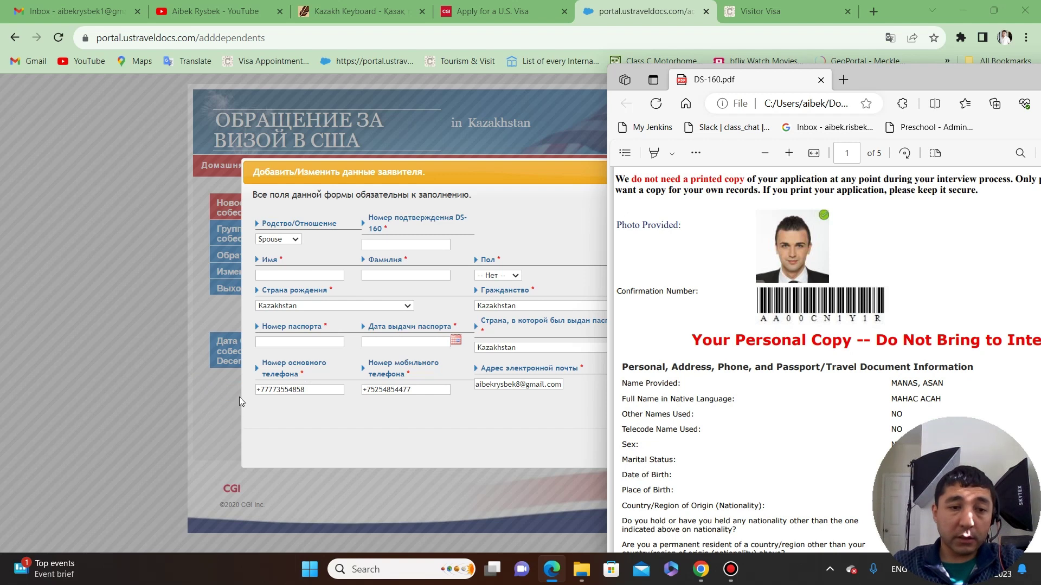
{"action": "left_click", "coordinate": [449, 437]}
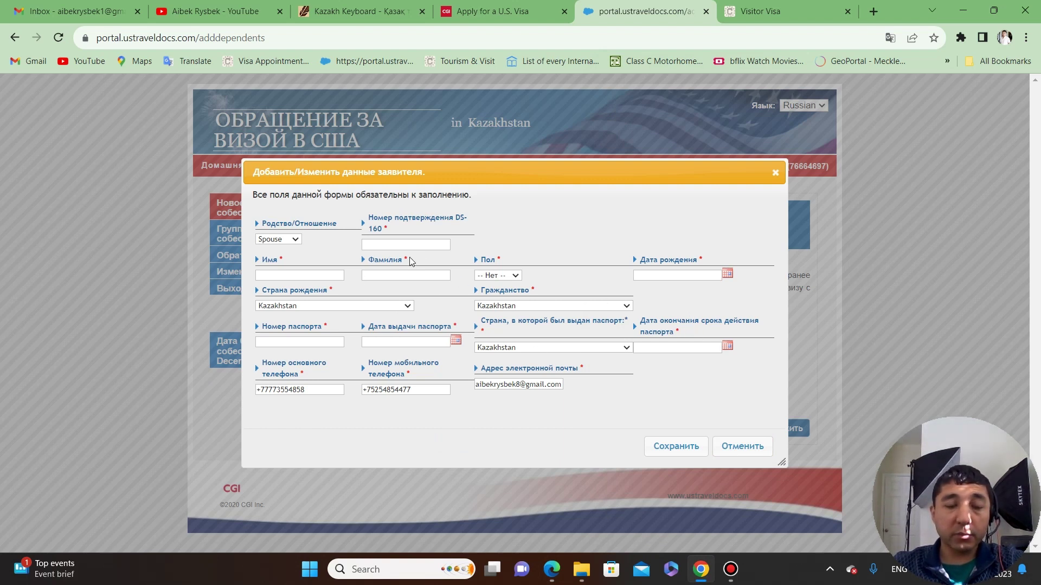
{"action": "left_click", "coordinate": [740, 448]}
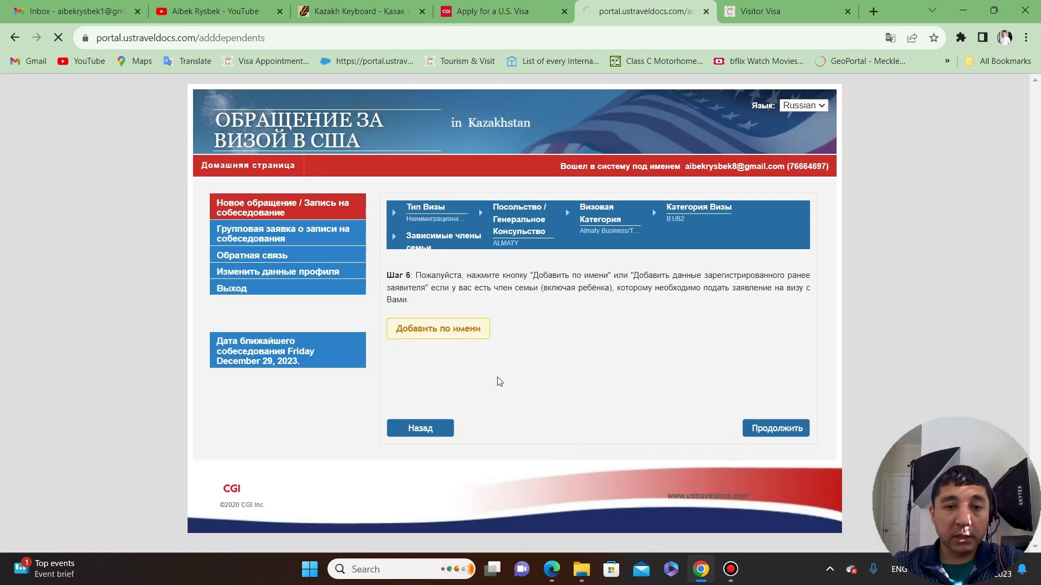
Skip adding family members and answer Нет to the over-80 and under-14 questions.
{"action": "left_click", "coordinate": [774, 433]}
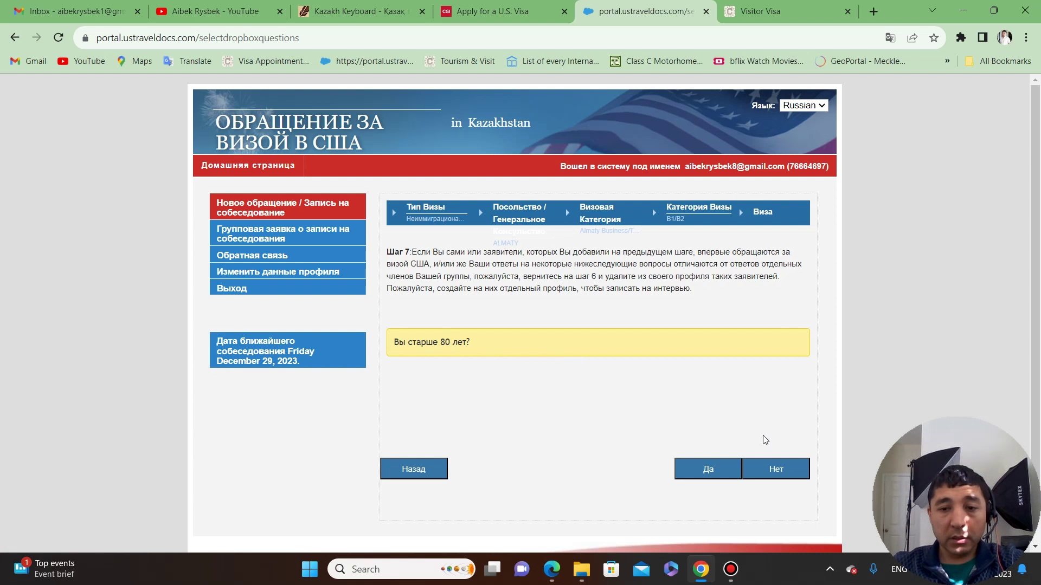
{"action": "left_click", "coordinate": [775, 467]}
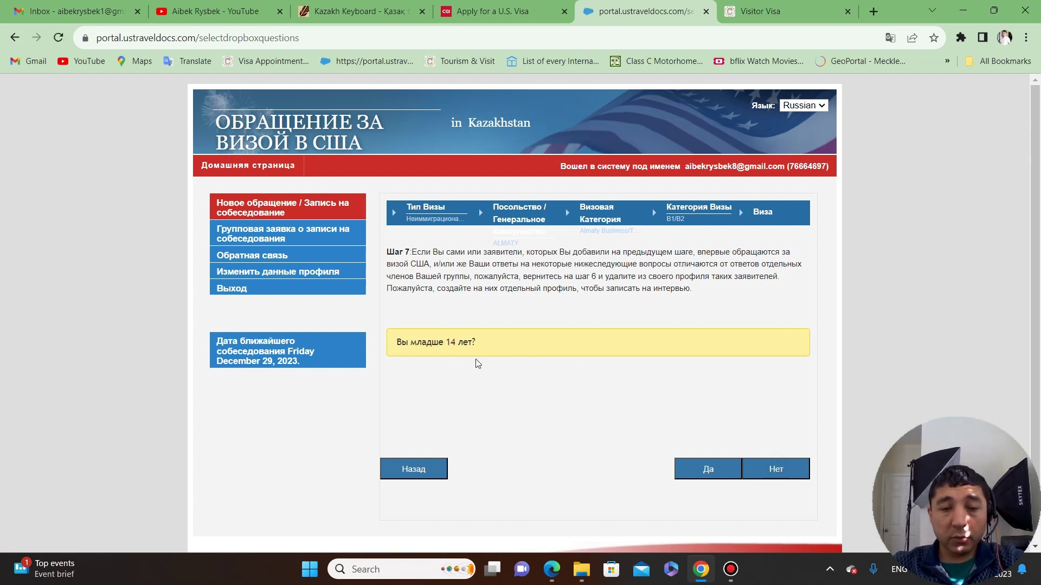
{"action": "left_click", "coordinate": [762, 466]}
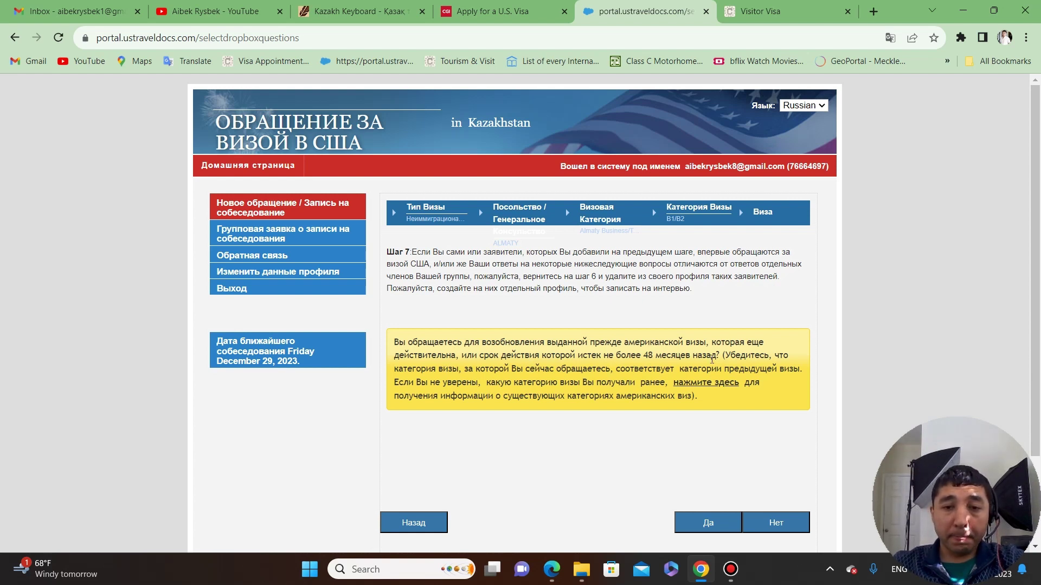
Answer Нет to renewing a US visa issued within the last 48 months.
{"action": "mouse_move", "coordinate": [719, 356]}
{"action": "left_mouse_down"}
{"action": "mouse_move", "coordinate": [570, 357]}
{"action": "mouse_move", "coordinate": [734, 367]}
{"action": "left_mouse_up"}
{"action": "left_click", "coordinate": [574, 382]}
{"action": "left_click", "coordinate": [704, 388]}
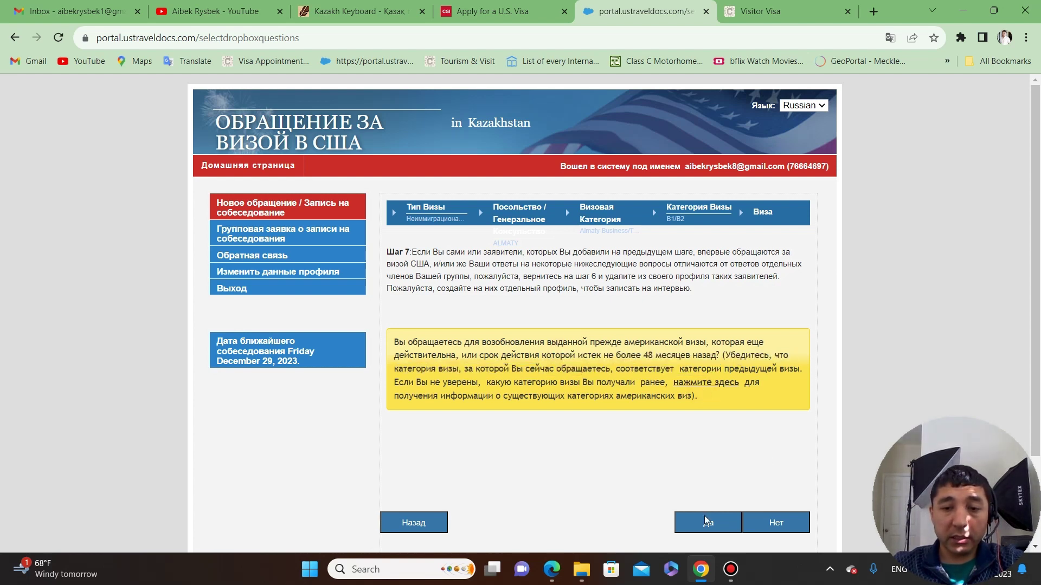
{"action": "left_click", "coordinate": [789, 520]}
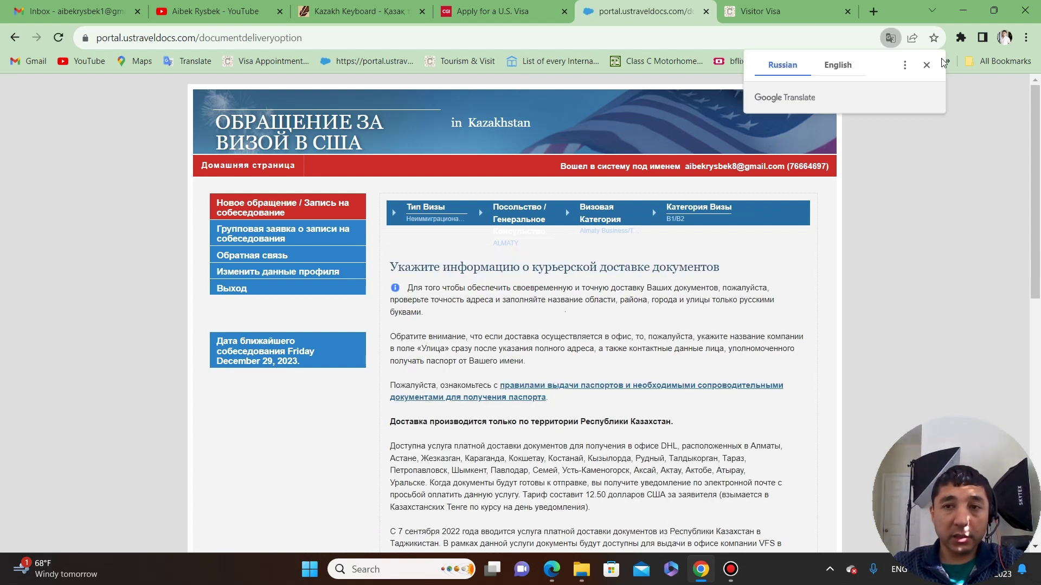
Switch from Платная доставка to passport pickup at the courier company's office.
{"action": "left_click", "coordinate": [926, 64]}
{"action": "scroll", "coordinate": [493, 286], "scroll_direction": "down", "scroll_amount": 1}
{"action": "scroll", "coordinate": [493, 285], "scroll_direction": "down", "scroll_amount": 3}
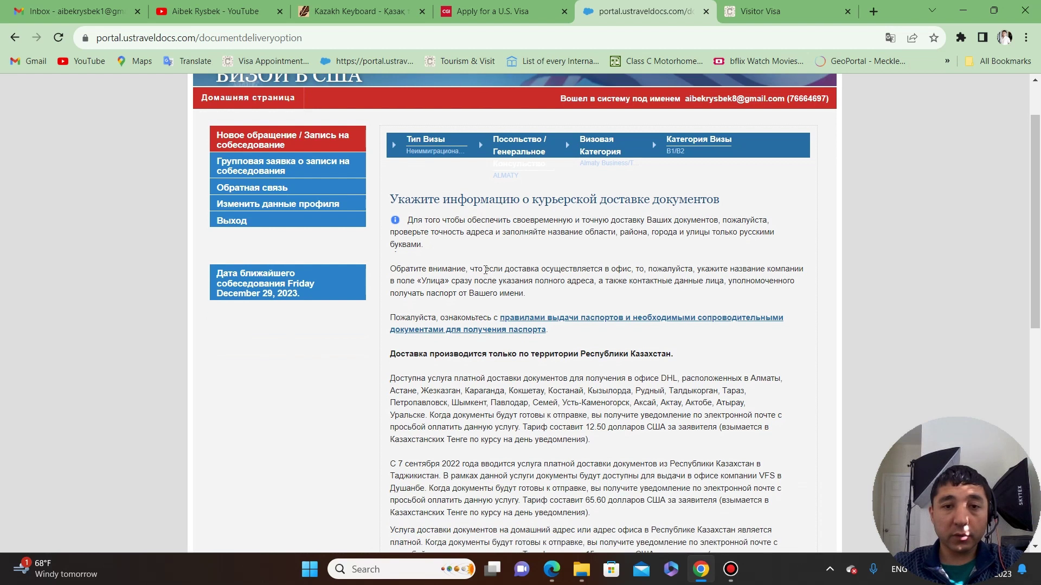
{"action": "scroll", "coordinate": [486, 263], "scroll_direction": "up", "scroll_amount": 1}
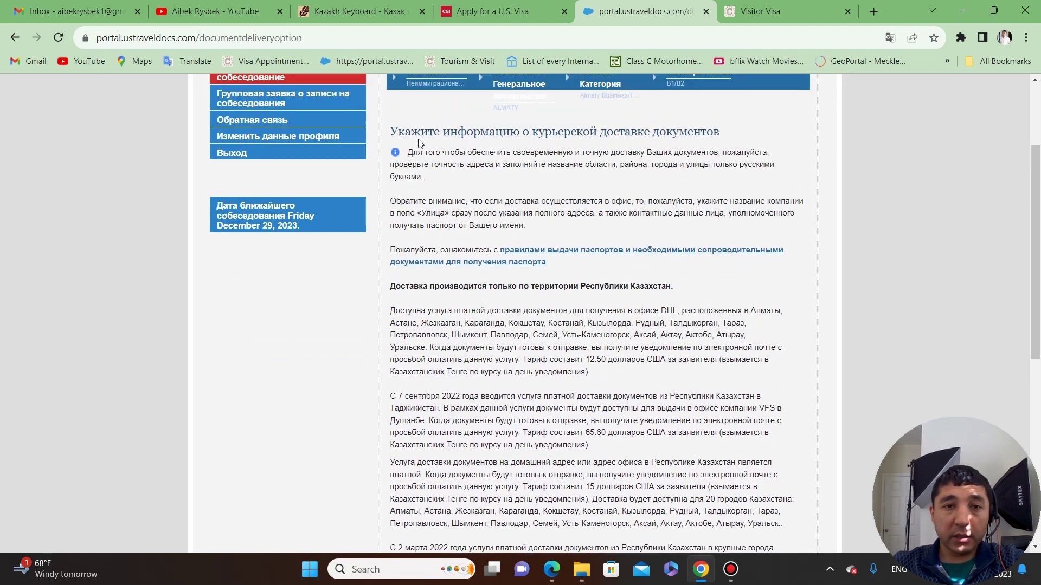
{"action": "scroll", "coordinate": [630, 196], "scroll_direction": "down", "scroll_amount": 8}
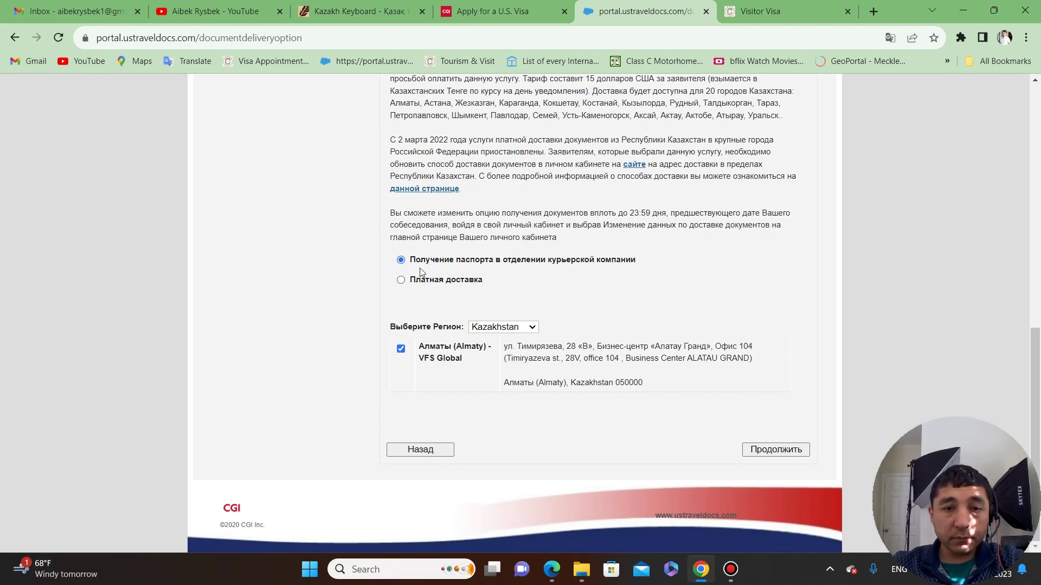
{"action": "left_click", "coordinate": [401, 280]}
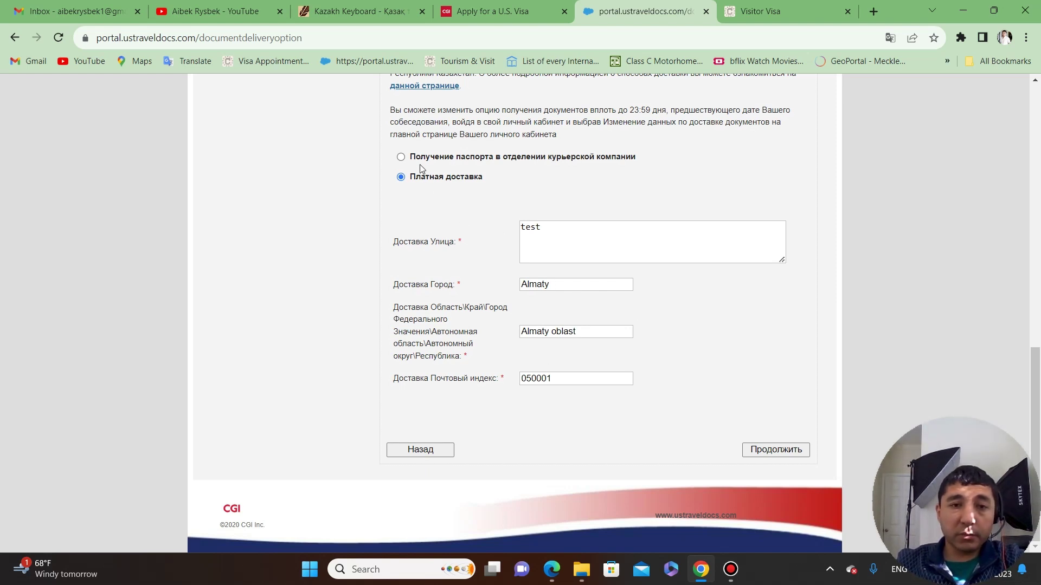
{"action": "left_click", "coordinate": [401, 157]}
{"action": "scroll", "coordinate": [467, 244], "scroll_direction": "down", "scroll_amount": 10}
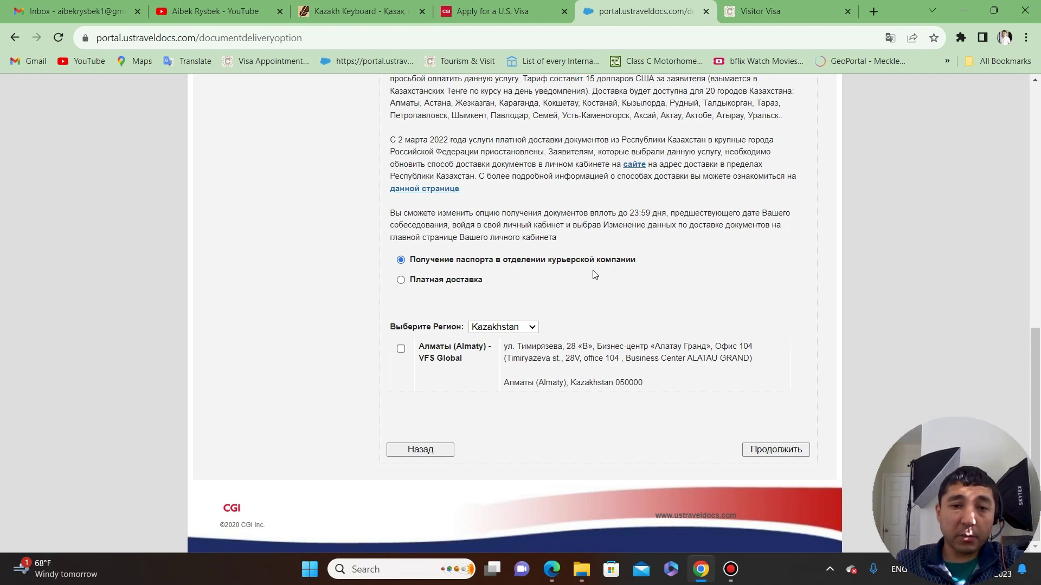
Set the pickup region to Kazakhstan and the pickup city to Алматы, correcting an initial Atyrau choice.
{"action": "left_click", "coordinate": [526, 329]}
{"action": "left_click", "coordinate": [496, 350]}
{"action": "left_click", "coordinate": [503, 381]}
{"action": "left_click", "coordinate": [497, 405]}
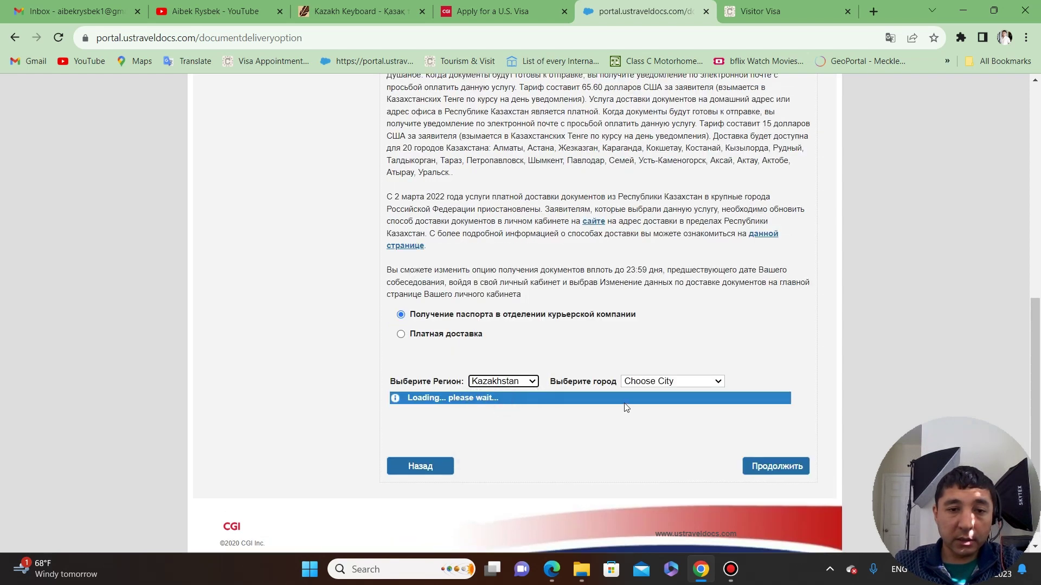
{"action": "left_click", "coordinate": [672, 381]}
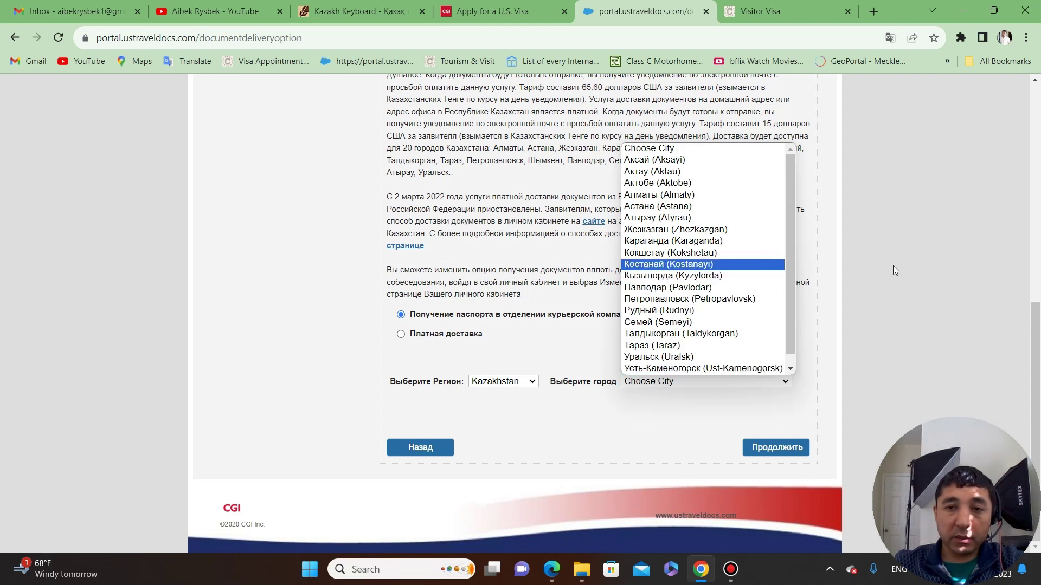
{"action": "left_click", "coordinate": [597, 303]}
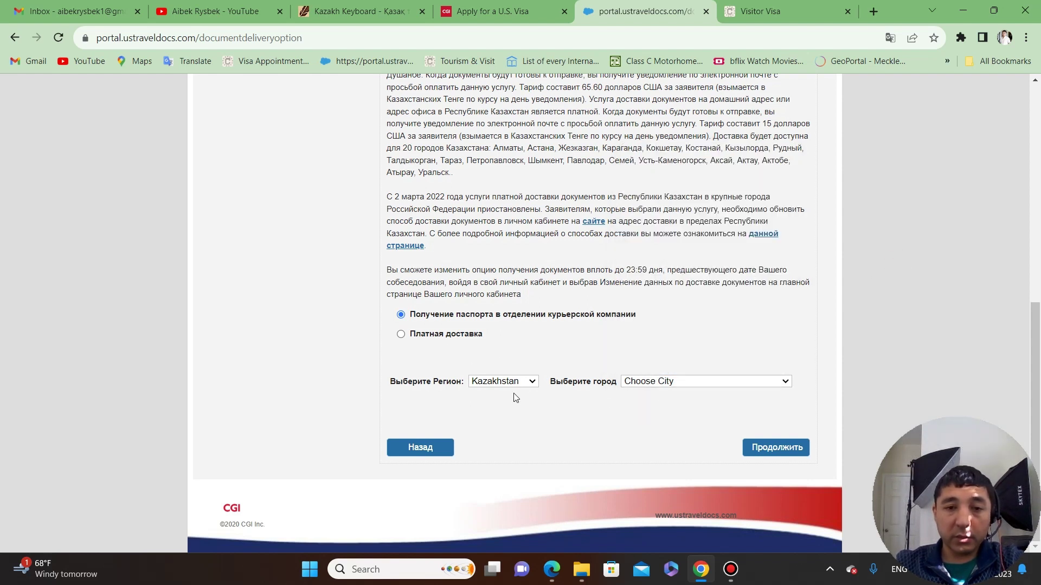
{"action": "left_click", "coordinate": [661, 382]}
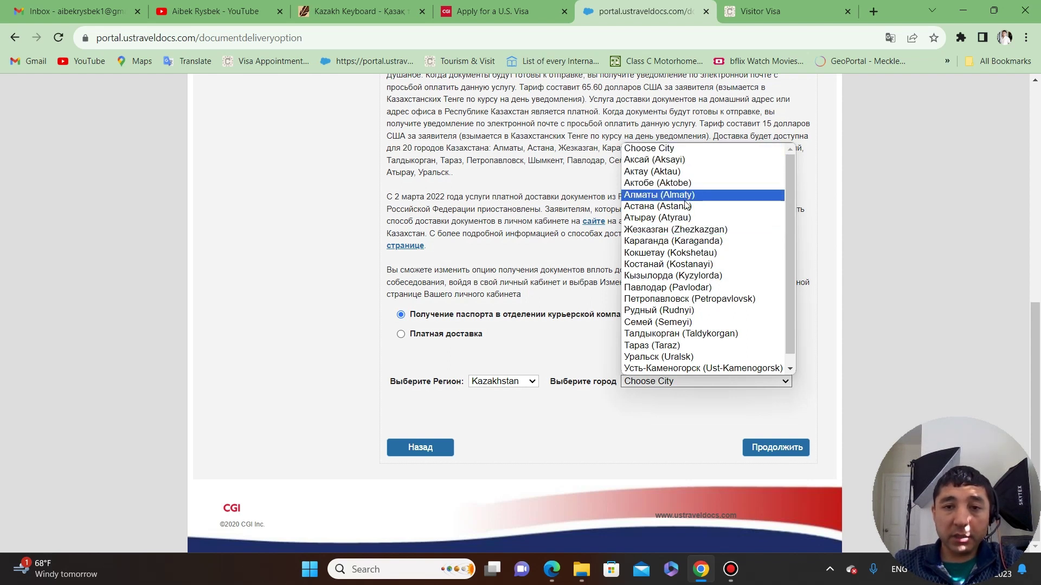
{"action": "left_click", "coordinate": [682, 217]}
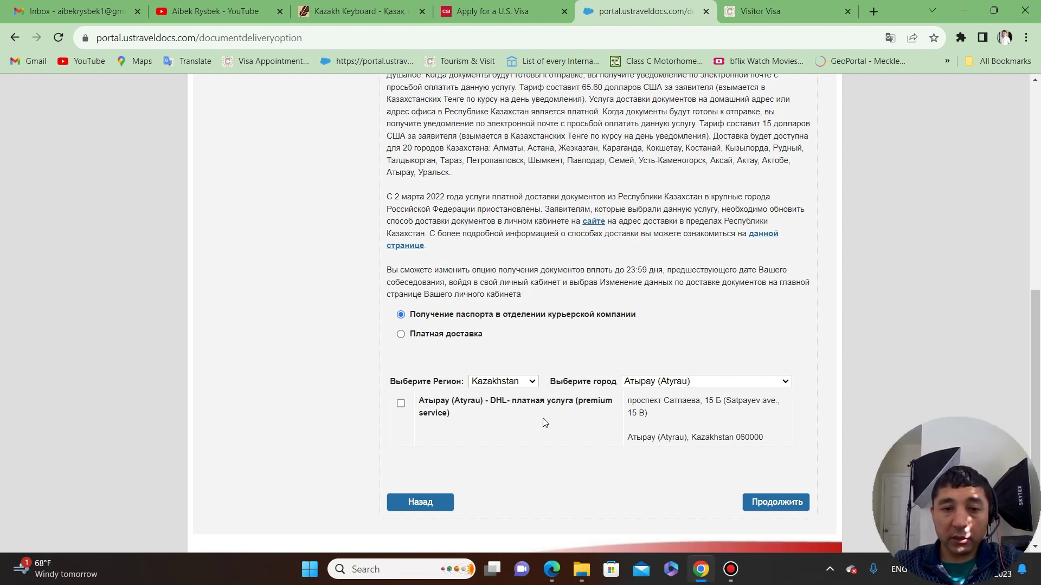
{"action": "left_click", "coordinate": [734, 385]}
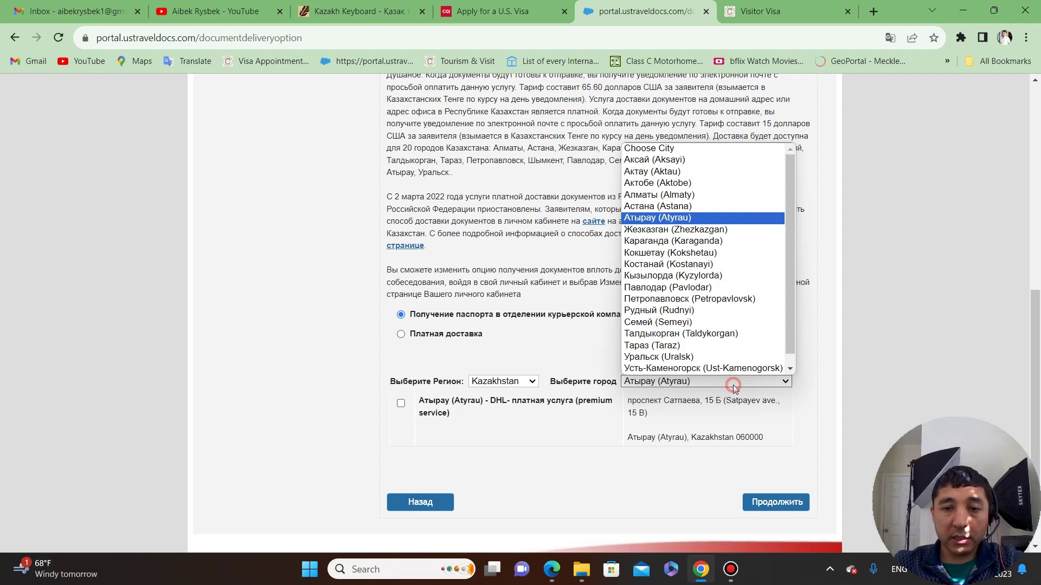
{"action": "left_click", "coordinate": [711, 195]}
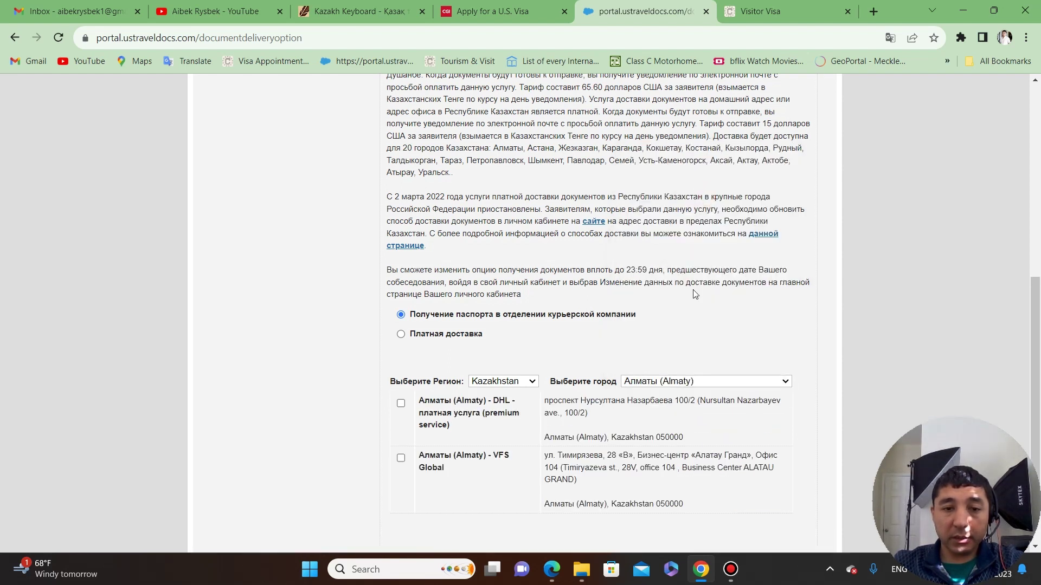
{"action": "scroll", "coordinate": [557, 327], "scroll_direction": "down", "scroll_amount": 3}
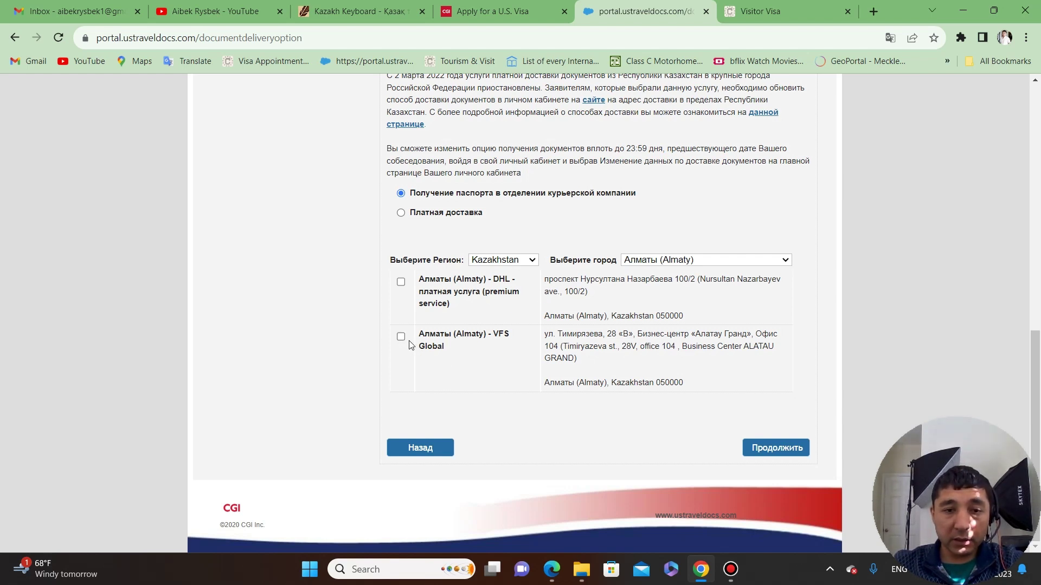
Tick the Almaty VFS Global office as the passport pickup location, reviewing the office addresses.
{"action": "left_click", "coordinate": [401, 337]}
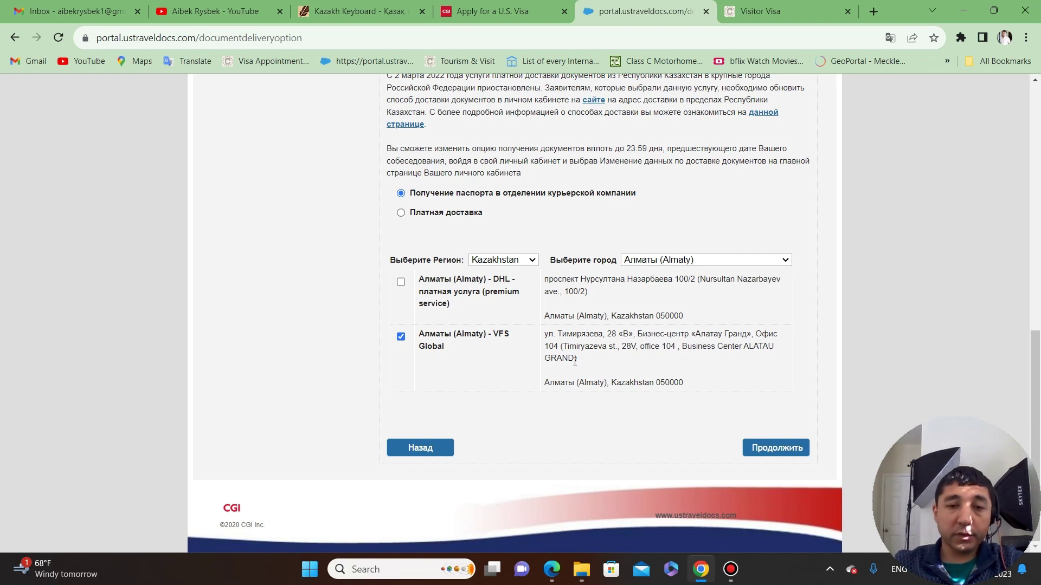
{"action": "left_click_drag", "start_coordinate": [555, 333], "coordinate": [684, 365]}
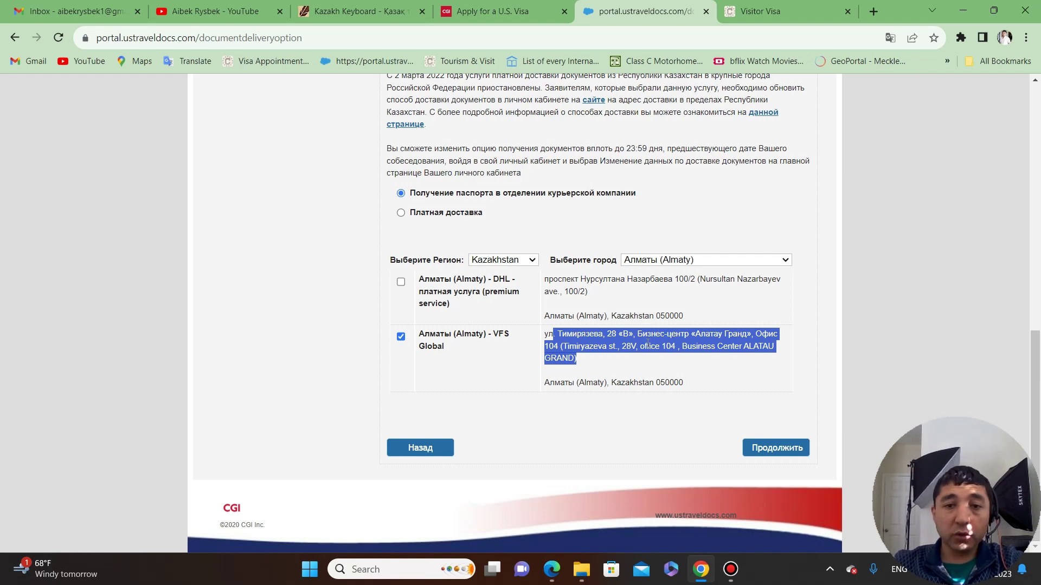
{"action": "left_click", "coordinate": [648, 360]}
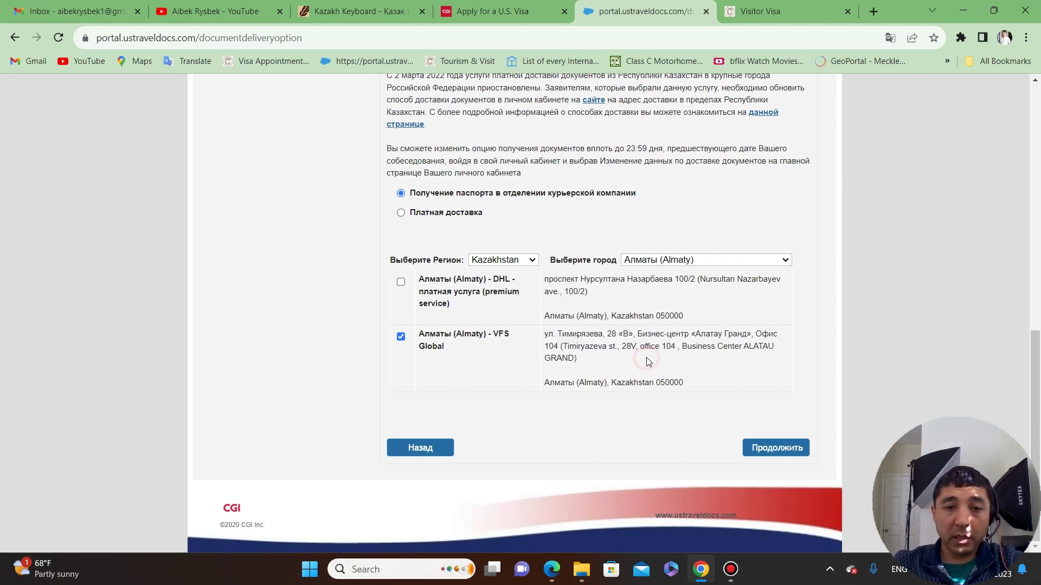
{"action": "left_click_drag", "start_coordinate": [684, 319], "coordinate": [523, 296]}
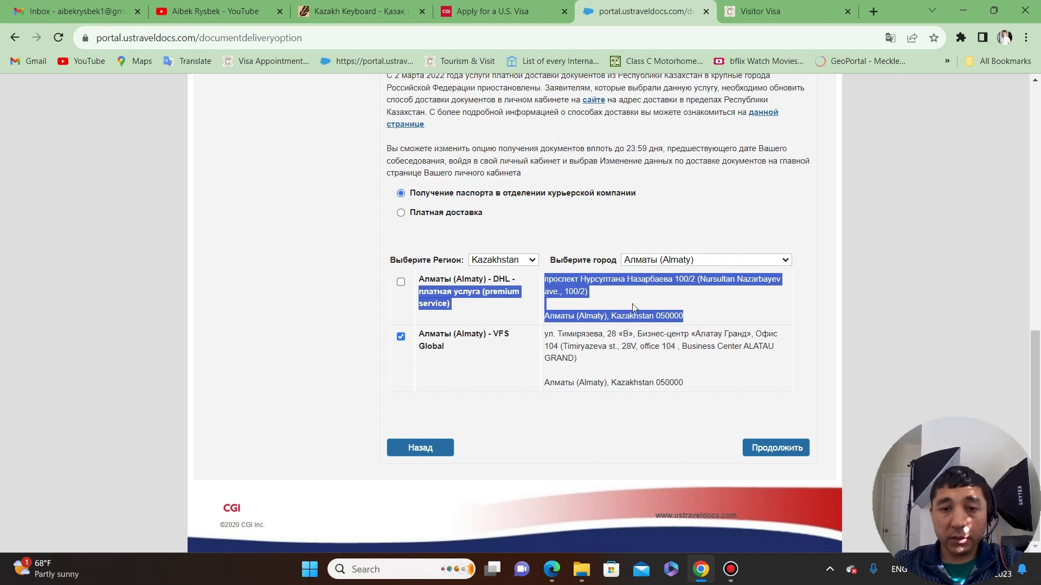
{"action": "left_click", "coordinate": [631, 304]}
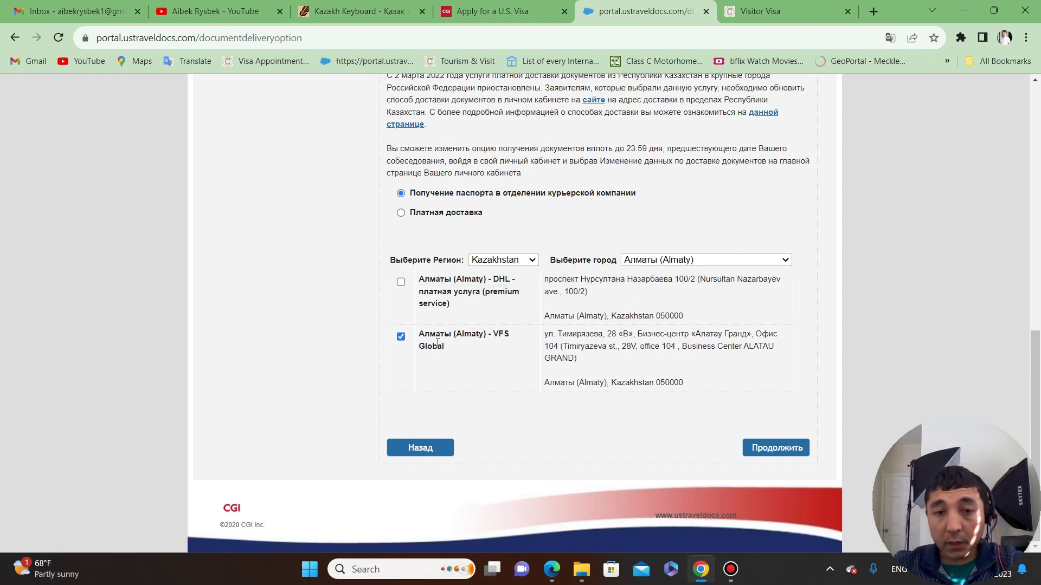
Proceed to payment, confirm the non-refundable fee warning, and open the Halyk Bank cash payment slip.
{"action": "left_click", "coordinate": [794, 450]}
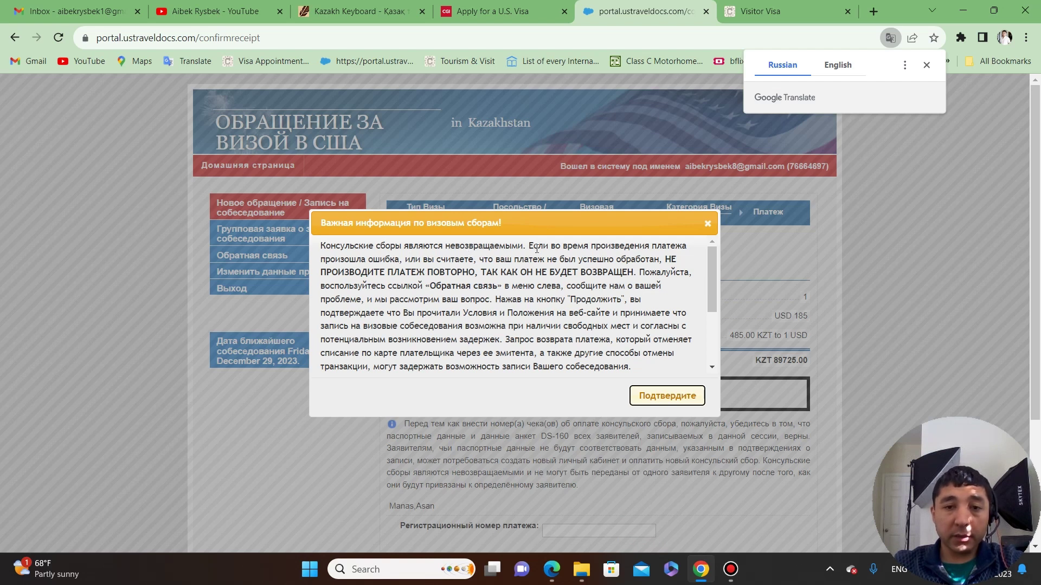
{"action": "left_click", "coordinate": [651, 398]}
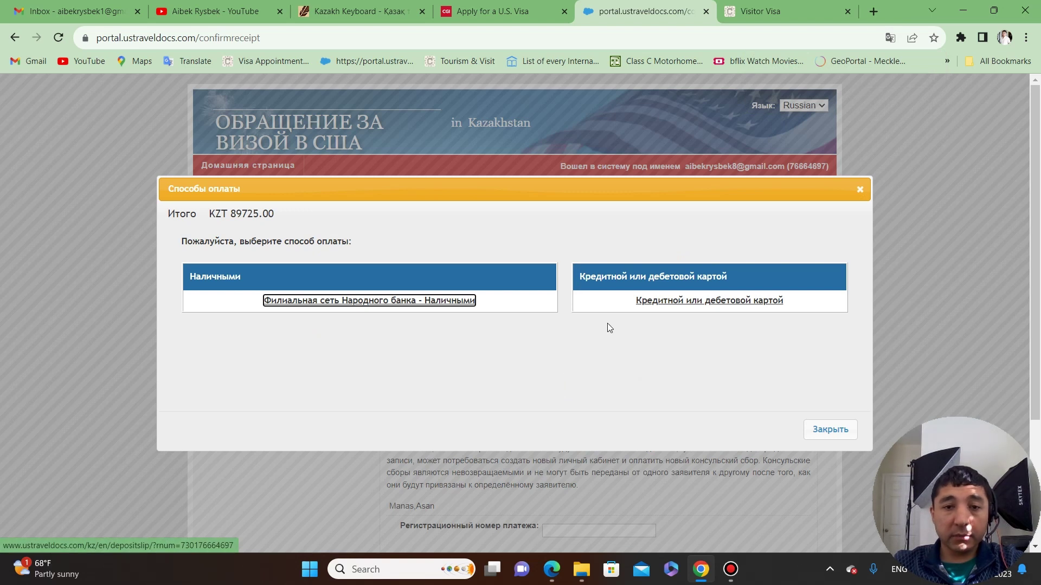
{"action": "left_click", "coordinate": [611, 195]}
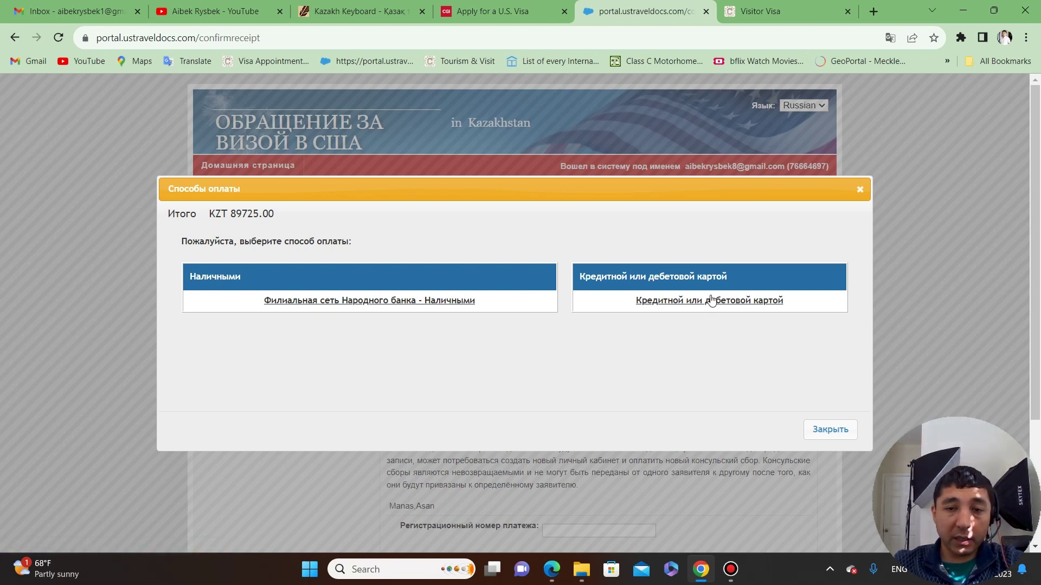
{"action": "left_click", "coordinate": [445, 301]}
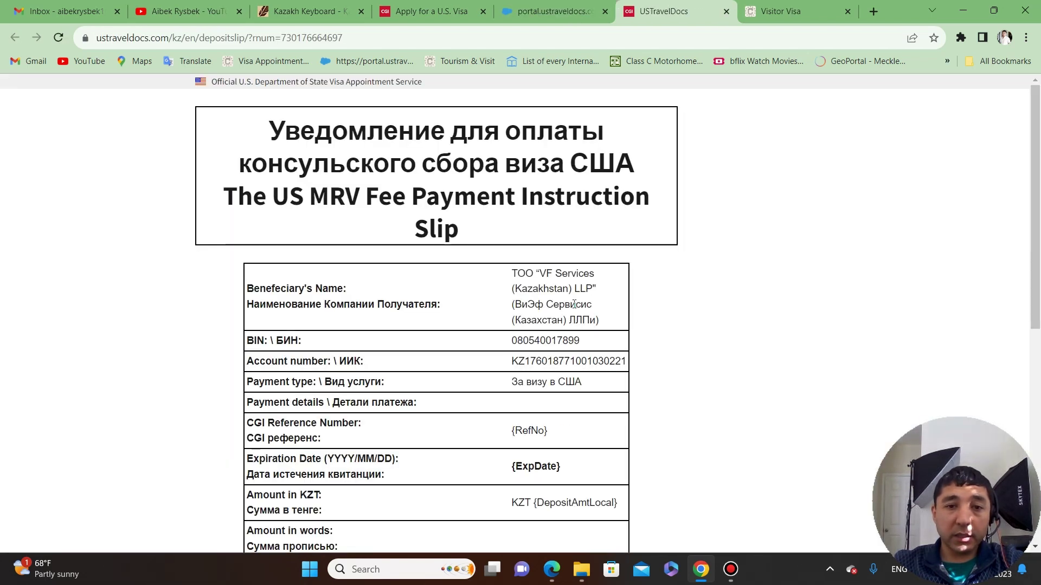
{"action": "scroll", "coordinate": [638, 269], "scroll_direction": "down", "scroll_amount": 3}
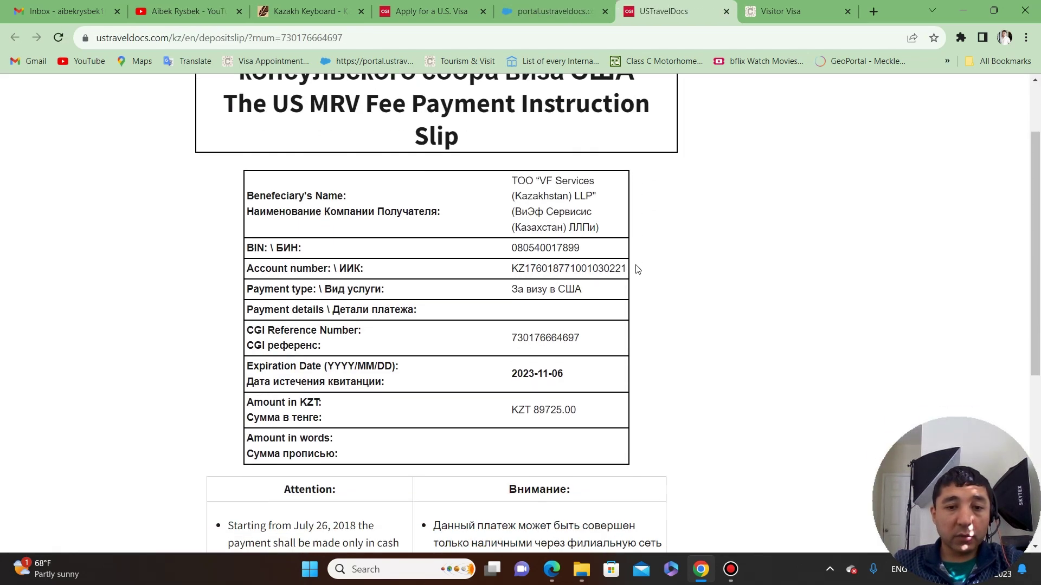
{"action": "scroll", "coordinate": [424, 265], "scroll_direction": "up", "scroll_amount": 3}
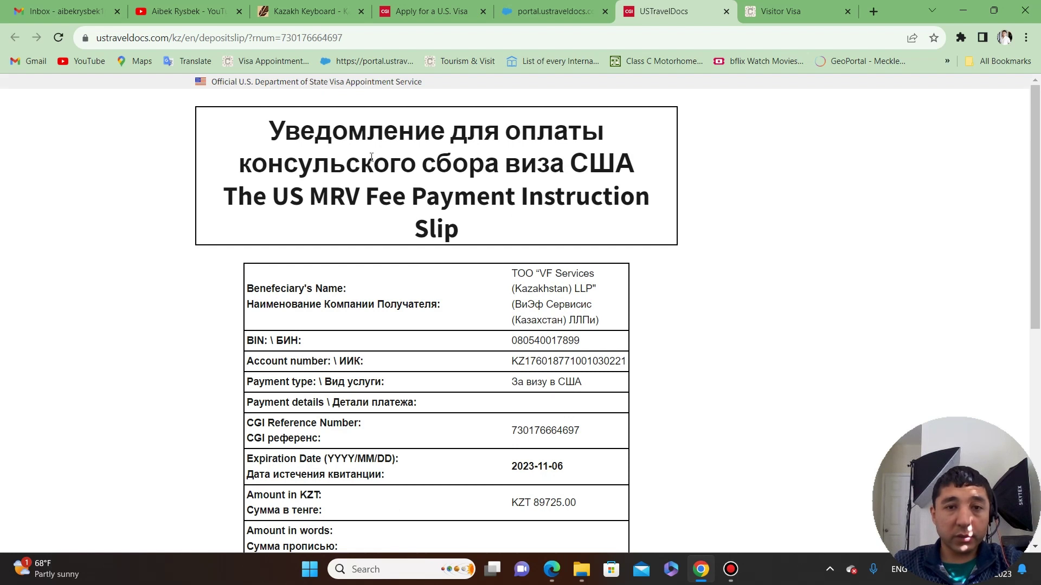
{"action": "left_click_drag", "start_coordinate": [316, 140], "coordinate": [547, 201]}
{"action": "left_click", "coordinate": [572, 225]}
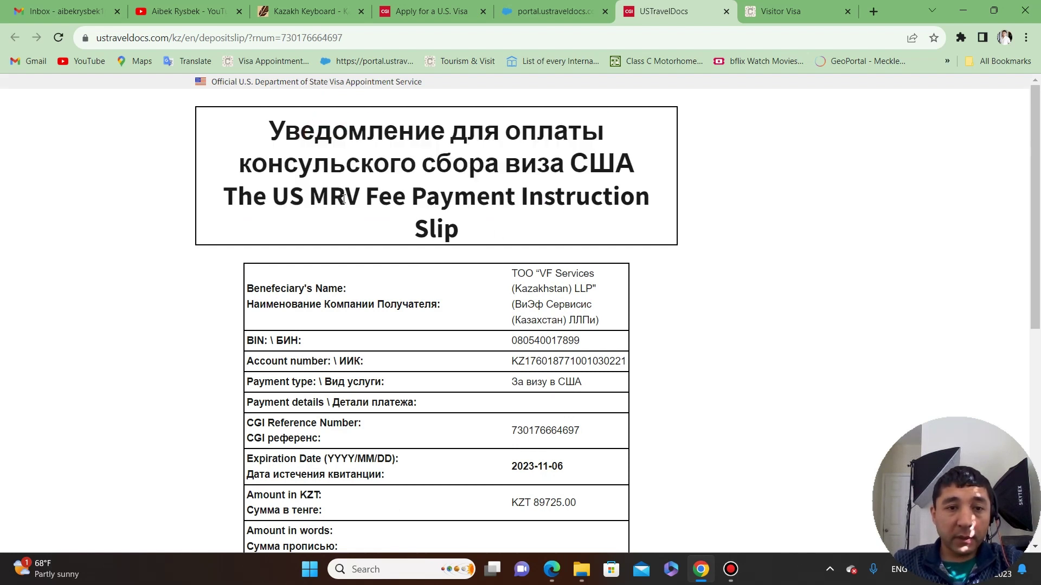
{"action": "left_click_drag", "start_coordinate": [342, 199], "coordinate": [488, 227]}
{"action": "scroll", "coordinate": [607, 239], "scroll_direction": "down", "scroll_amount": 2}
{"action": "left_click", "coordinate": [621, 243]}
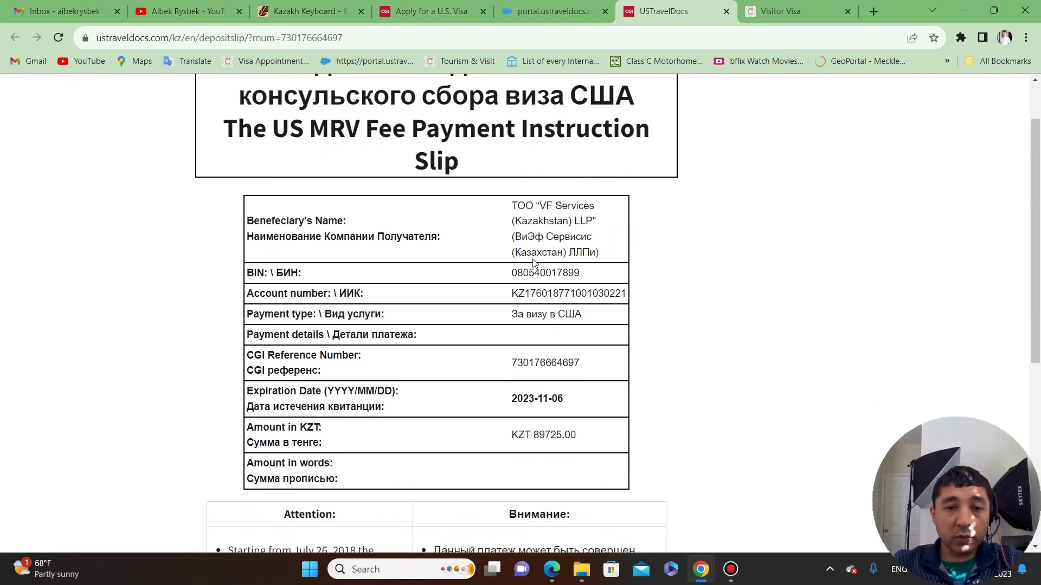
{"action": "scroll", "coordinate": [536, 271], "scroll_direction": "down", "scroll_amount": 5}
{"action": "scroll", "coordinate": [602, 301], "scroll_direction": "up", "scroll_amount": 6}
{"action": "scroll", "coordinate": [602, 300], "scroll_direction": "down", "scroll_amount": 3}
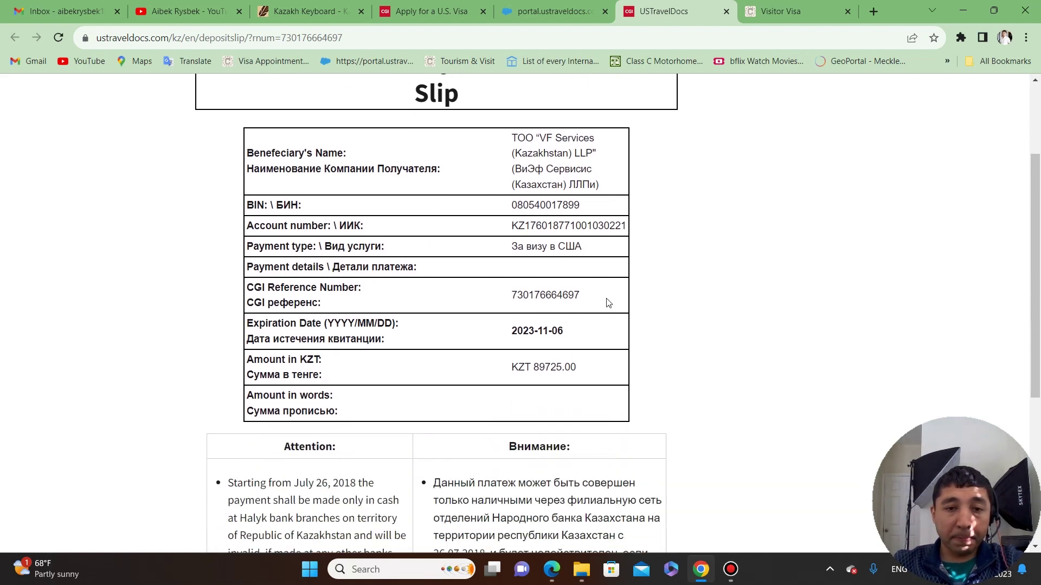
{"action": "left_click_drag", "start_coordinate": [590, 369], "coordinate": [529, 367]}
{"action": "left_click", "coordinate": [617, 364]}
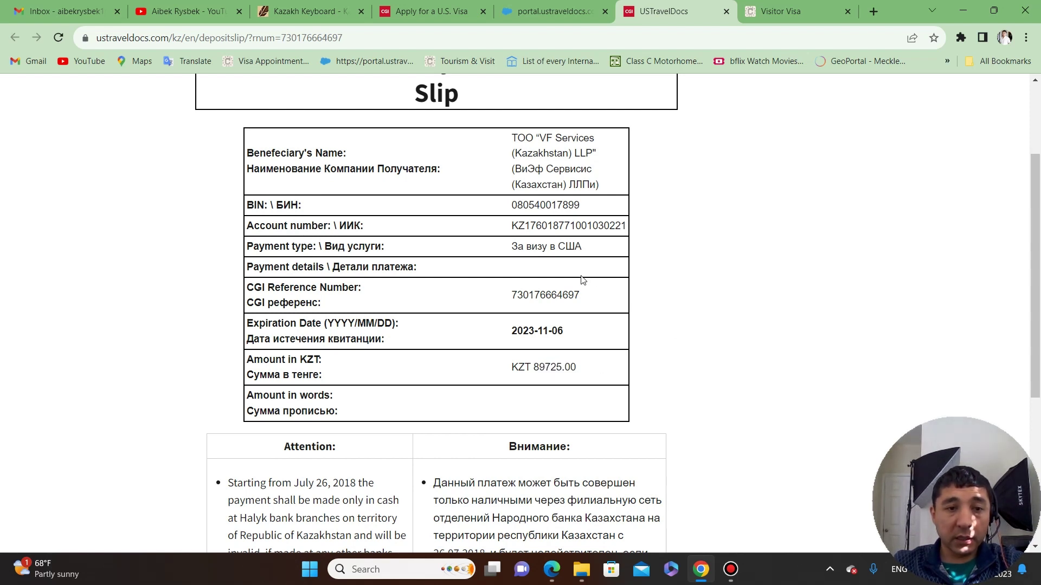
{"action": "mouse_move", "coordinate": [583, 296]}
{"action": "left_mouse_down"}
{"action": "mouse_move", "coordinate": [507, 302]}
{"action": "mouse_move", "coordinate": [586, 302]}
{"action": "left_mouse_up"}
{"action": "left_click", "coordinate": [505, 300]}
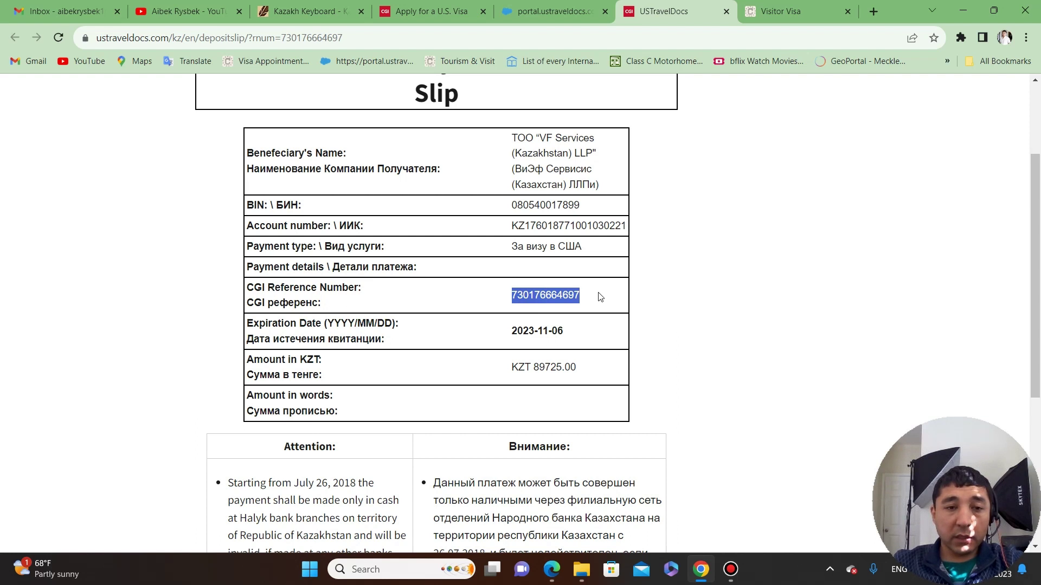
{"action": "left_click_drag", "start_coordinate": [599, 298], "coordinate": [505, 296]}
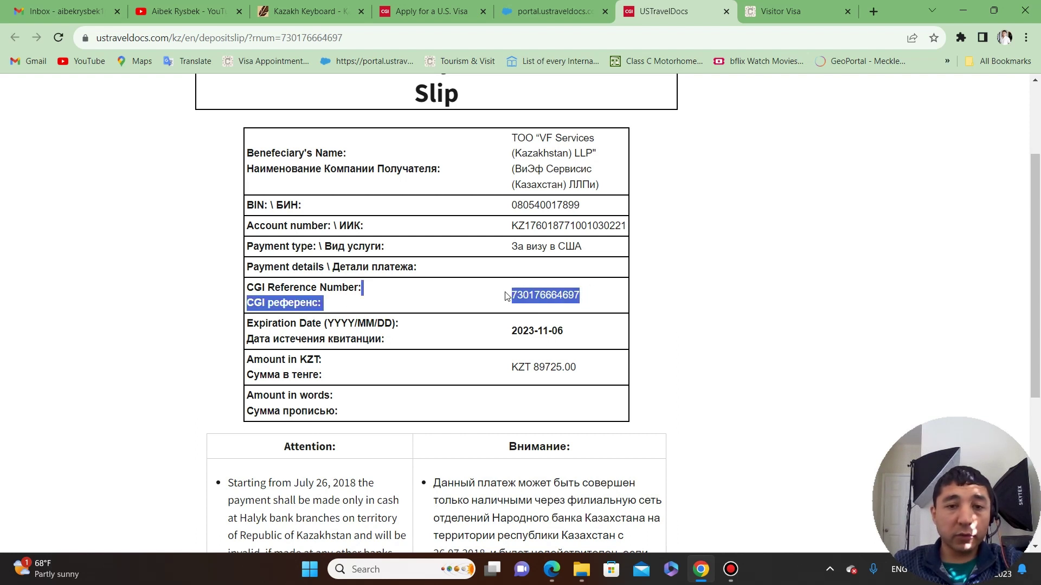
{"action": "left_click", "coordinate": [553, 296]}
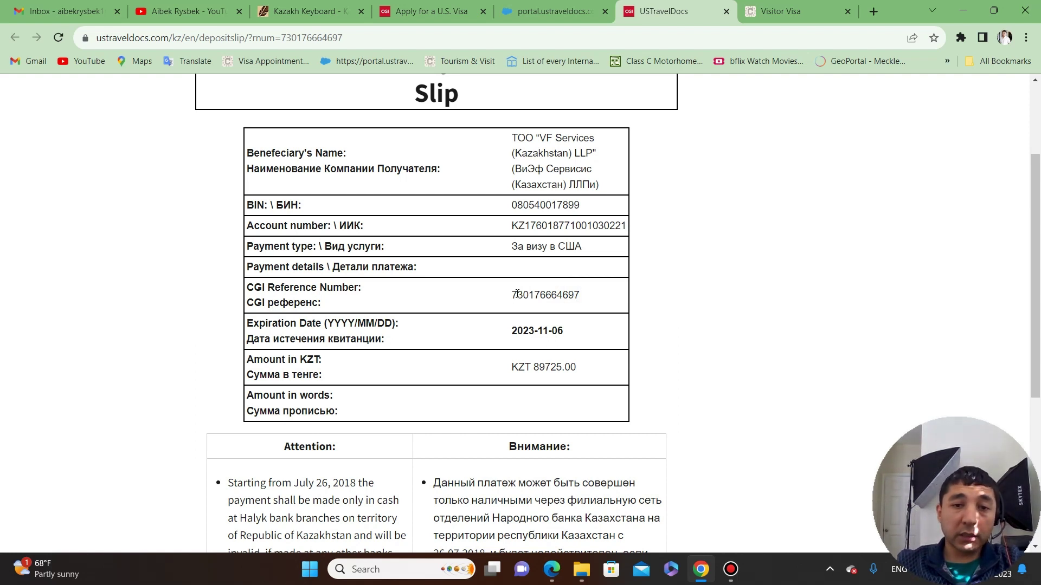
{"action": "left_click_drag", "start_coordinate": [514, 297], "coordinate": [577, 295]}
{"action": "left_click", "coordinate": [709, 288]}
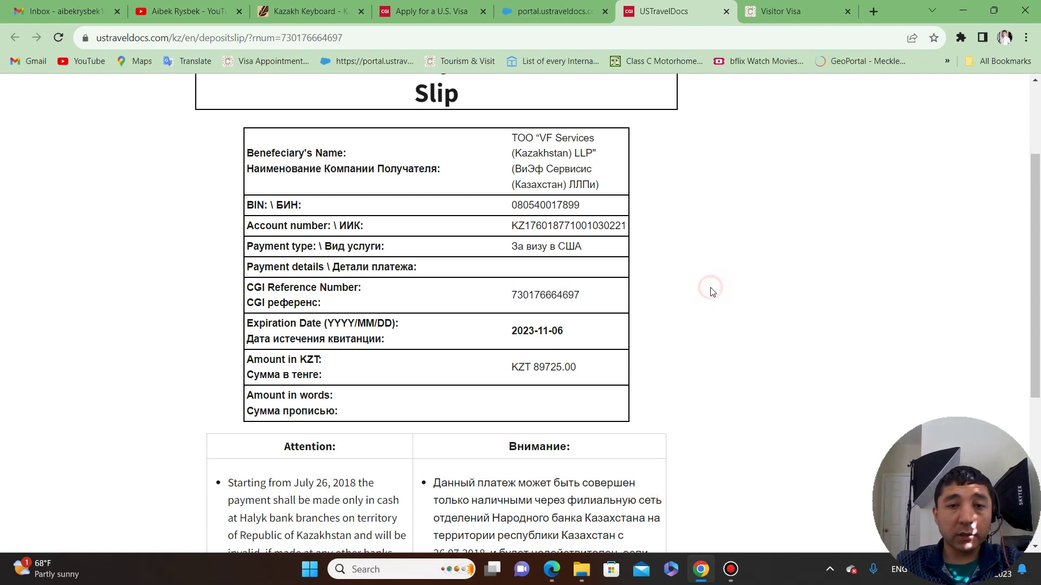
{"action": "scroll", "coordinate": [669, 278], "scroll_direction": "down", "scroll_amount": 3}
{"action": "scroll", "coordinate": [710, 244], "scroll_direction": "up", "scroll_amount": 6}
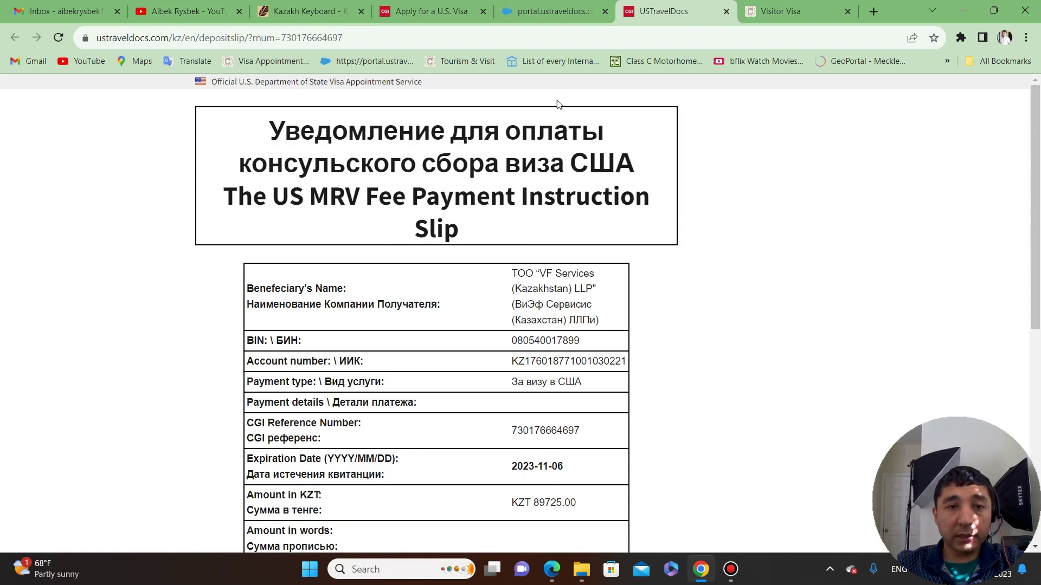
{"action": "scroll", "coordinate": [571, 346], "scroll_direction": "down", "scroll_amount": 6}
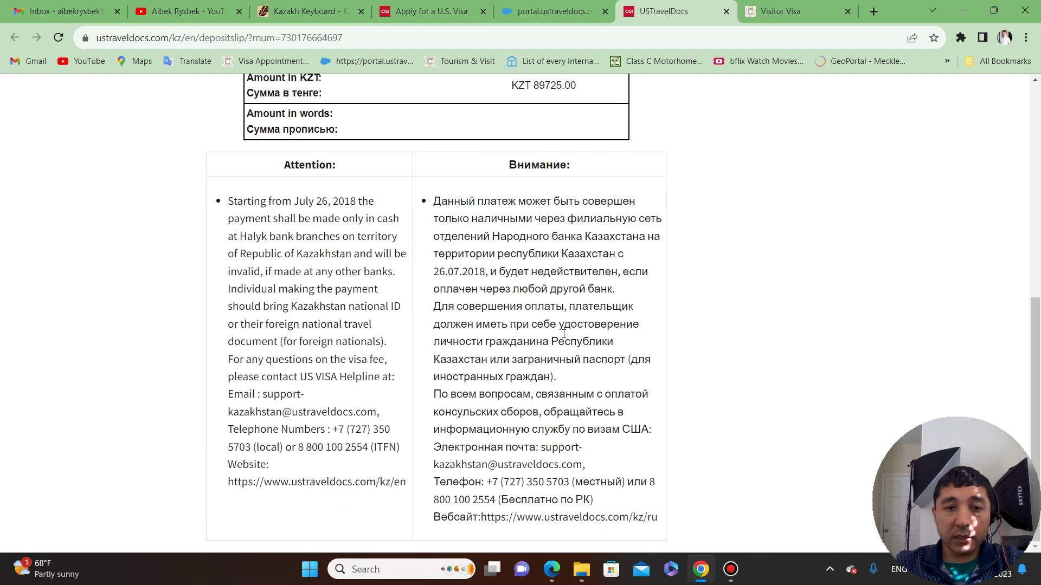
{"action": "scroll", "coordinate": [640, 295], "scroll_direction": "up", "scroll_amount": 7}
{"action": "scroll", "coordinate": [640, 295], "scroll_direction": "down", "scroll_amount": 3}
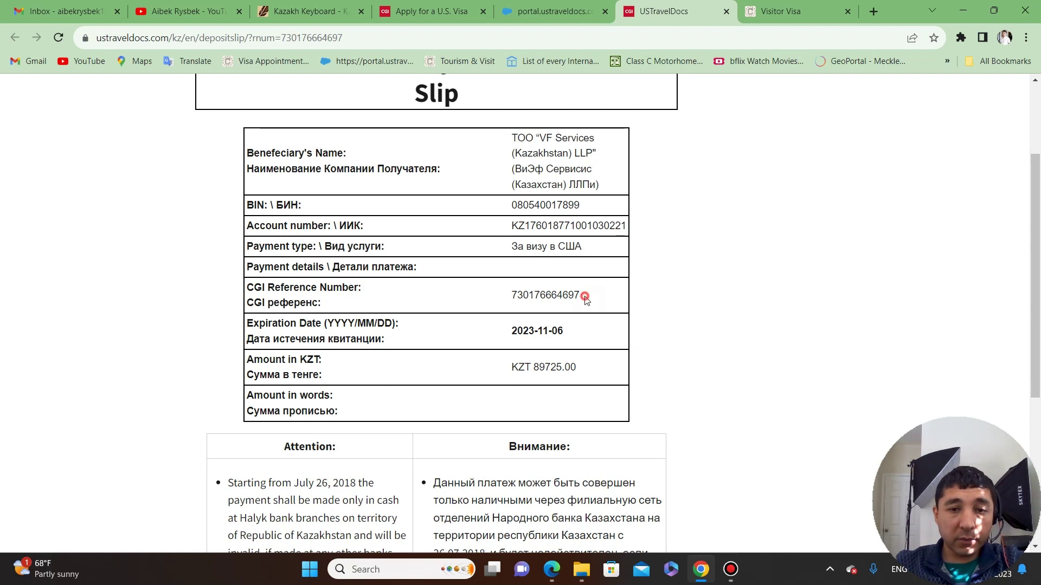
{"action": "left_click_drag", "start_coordinate": [585, 297], "coordinate": [505, 304]}
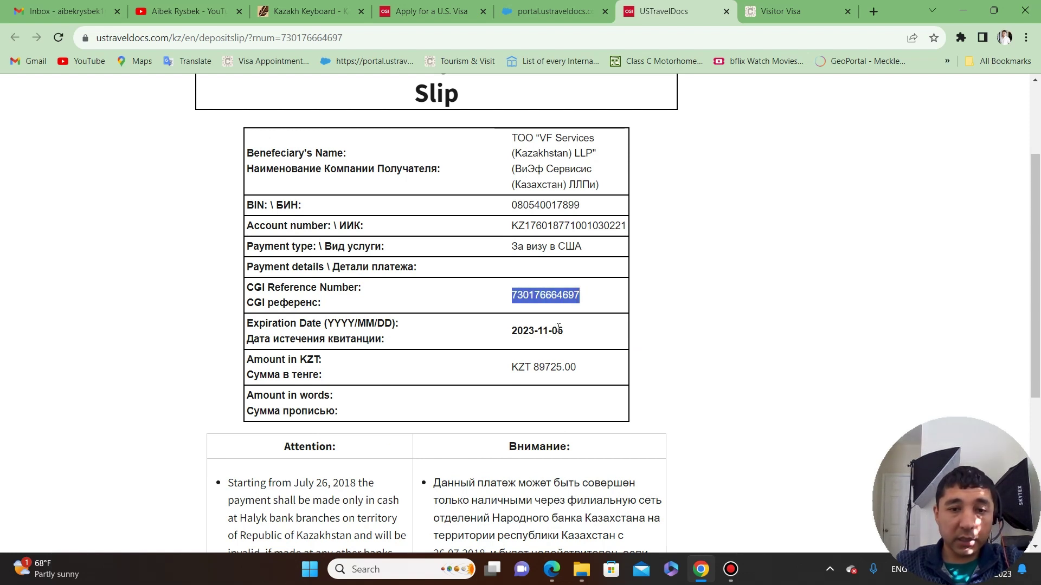
{"action": "left_click_drag", "start_coordinate": [596, 370], "coordinate": [512, 375]}
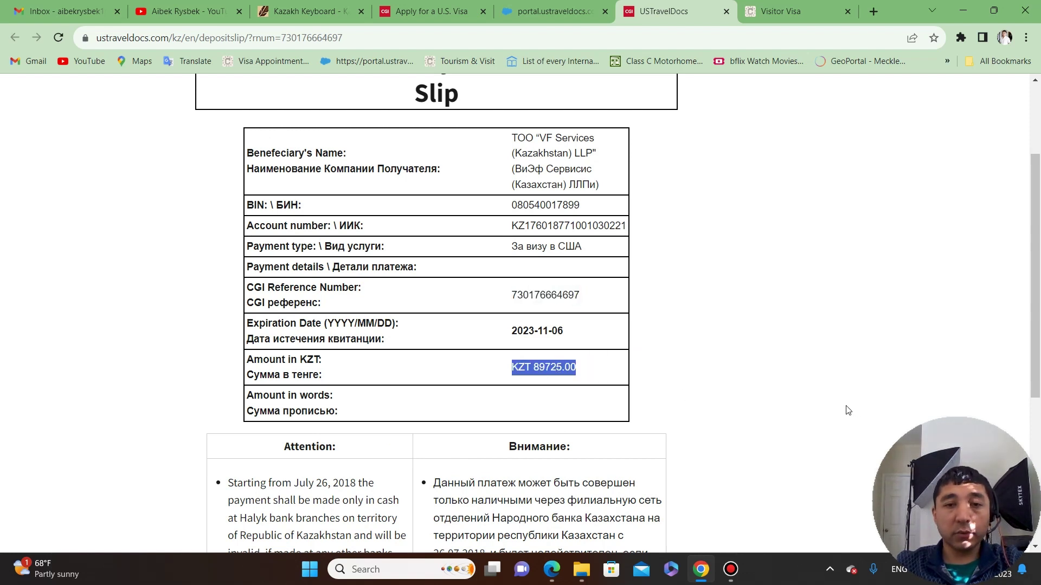
{"action": "left_click_drag", "start_coordinate": [507, 204], "coordinate": [577, 202]}
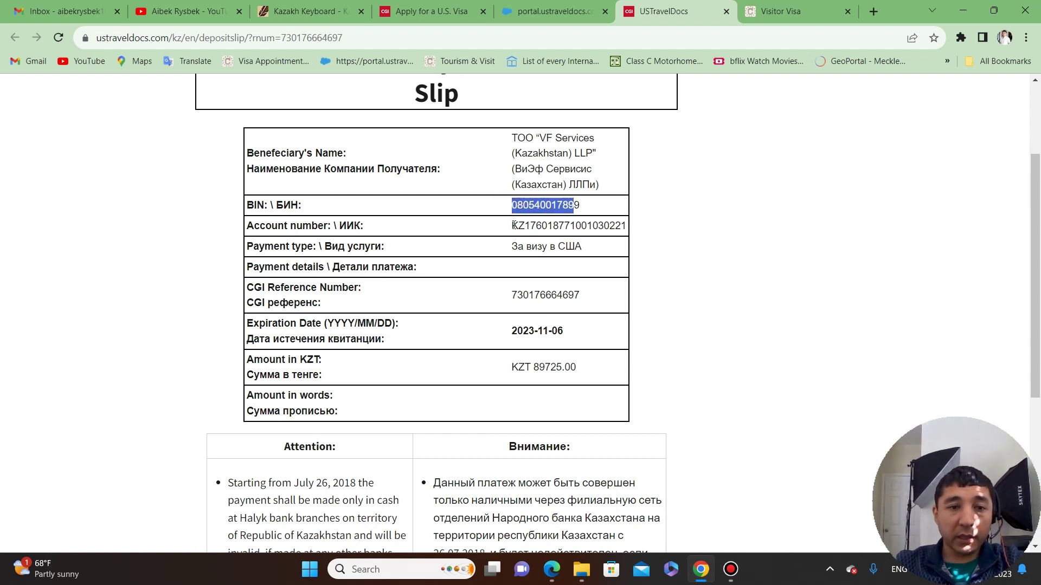
{"action": "left_click_drag", "start_coordinate": [513, 229], "coordinate": [631, 230]}
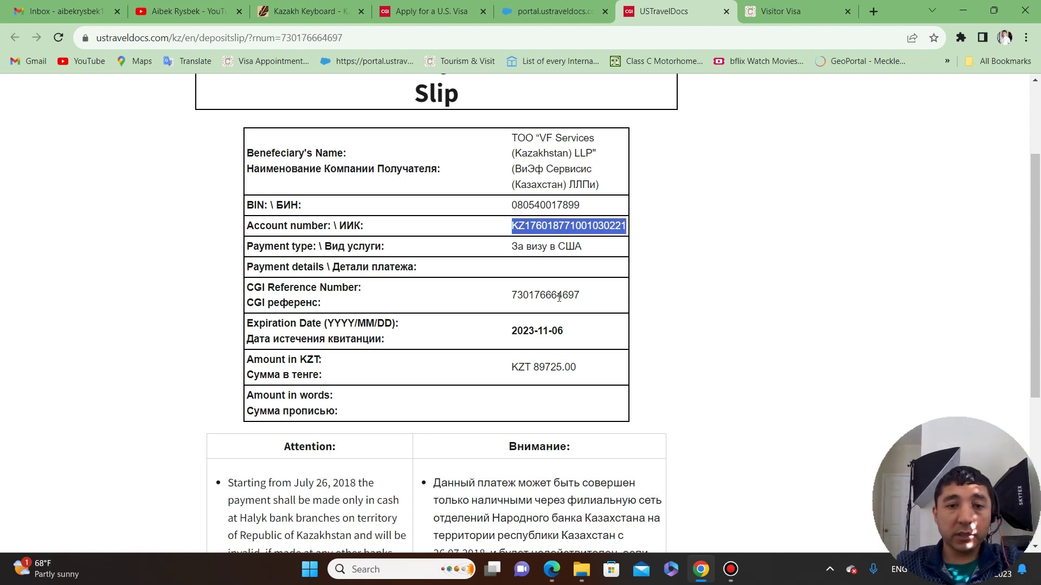
{"action": "left_click", "coordinate": [546, 311]}
{"action": "left_click_drag", "start_coordinate": [509, 294], "coordinate": [697, 295]}
{"action": "left_click", "coordinate": [698, 283]}
Return to the portal tab and choose credit or debit card payment for the fee.
{"action": "left_click", "coordinate": [552, 7]}
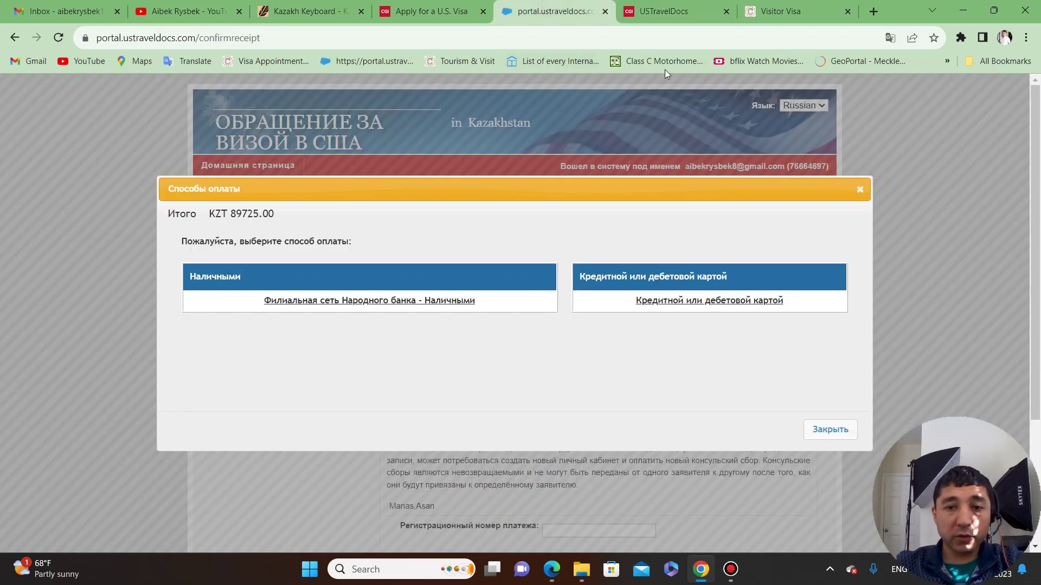
{"action": "left_click", "coordinate": [723, 302]}
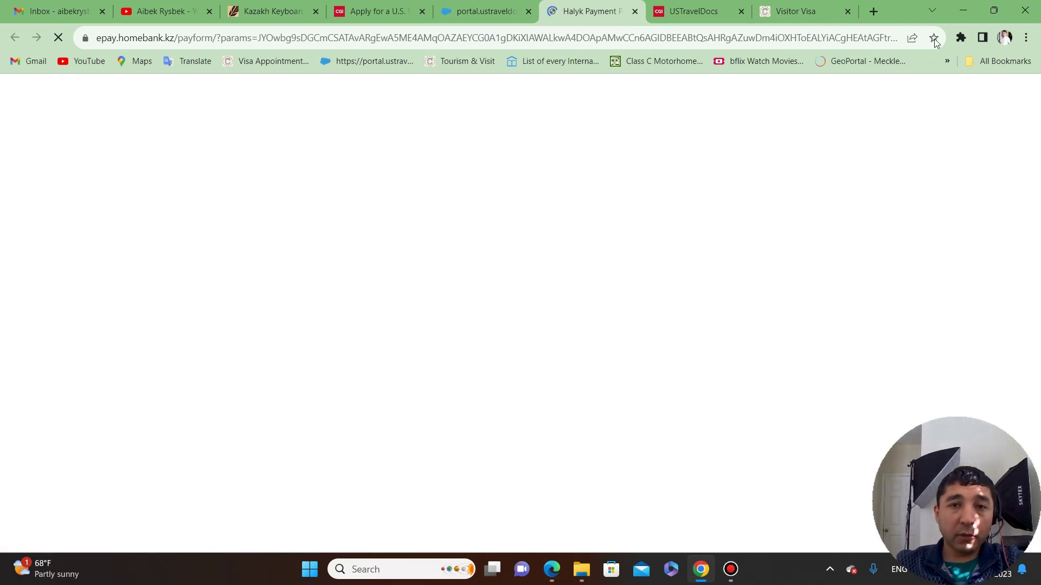
Return to the Halyk ePay card form for 89725 KZT and start typing a card number.
{"action": "left_click", "coordinate": [697, 11]}
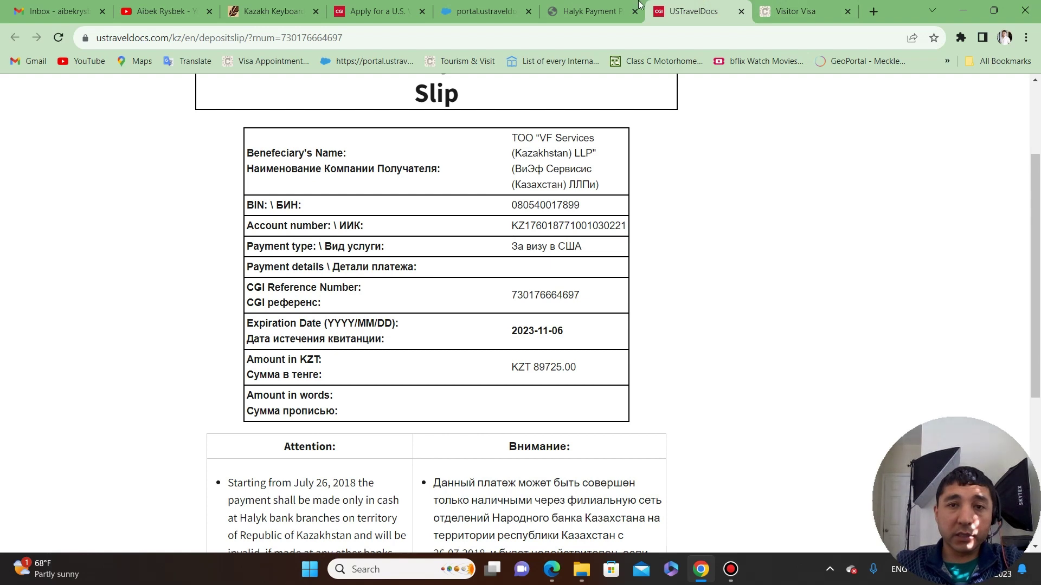
{"action": "left_click", "coordinate": [593, 11]}
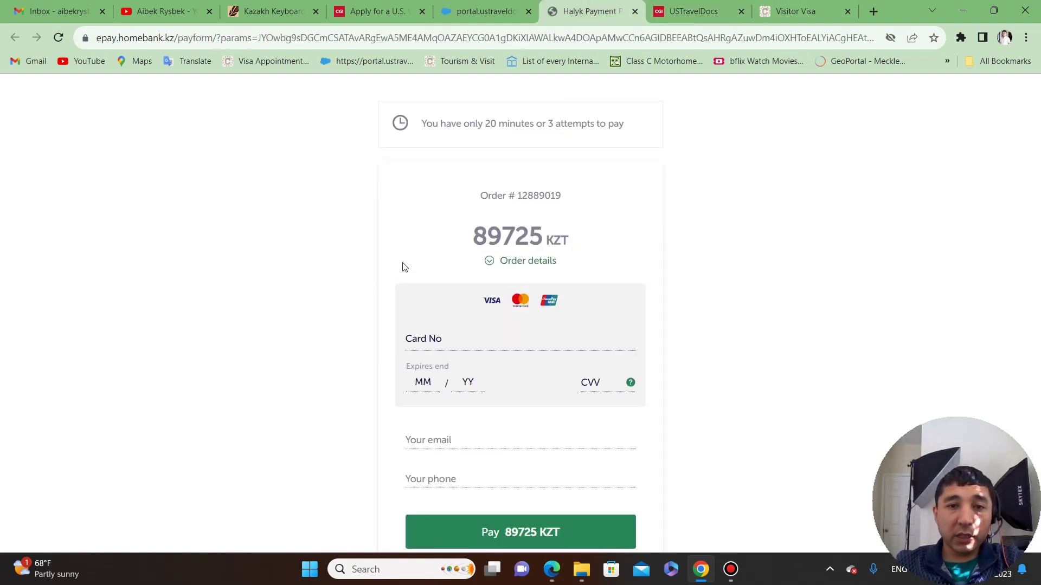
{"action": "scroll", "coordinate": [370, 257], "scroll_direction": "down", "scroll_amount": 1}
{"action": "left_click", "coordinate": [453, 269]}
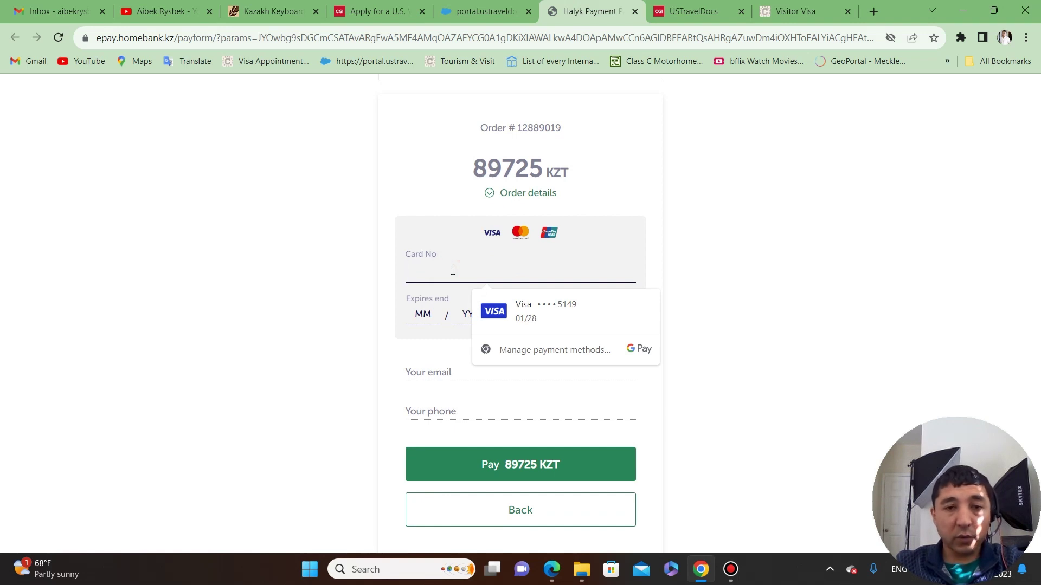
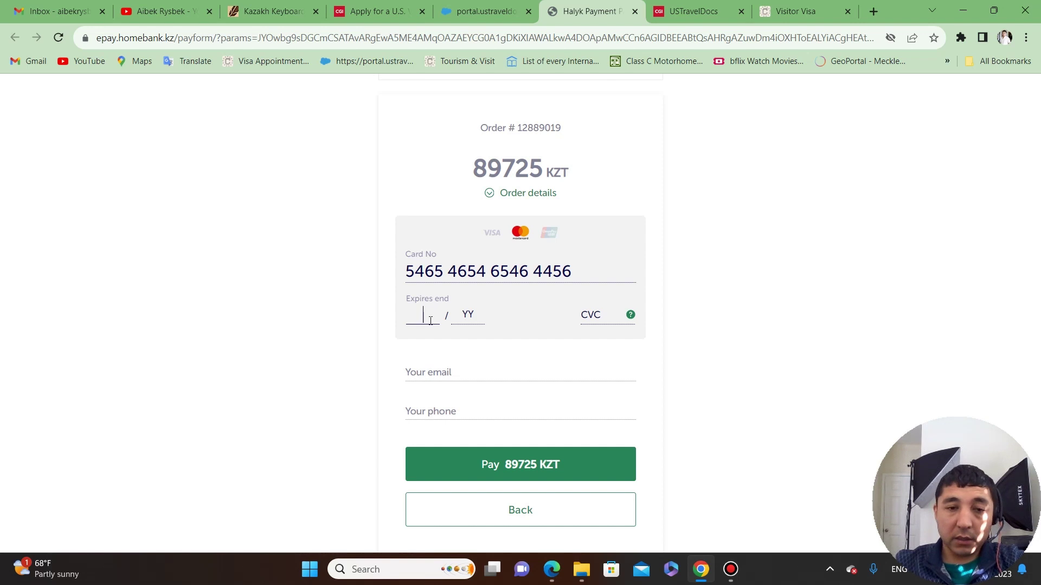
Search Google Images for 'credit card' and preview the Visa Classic Credit sample card.
{"action": "left_click", "coordinate": [873, 11]}
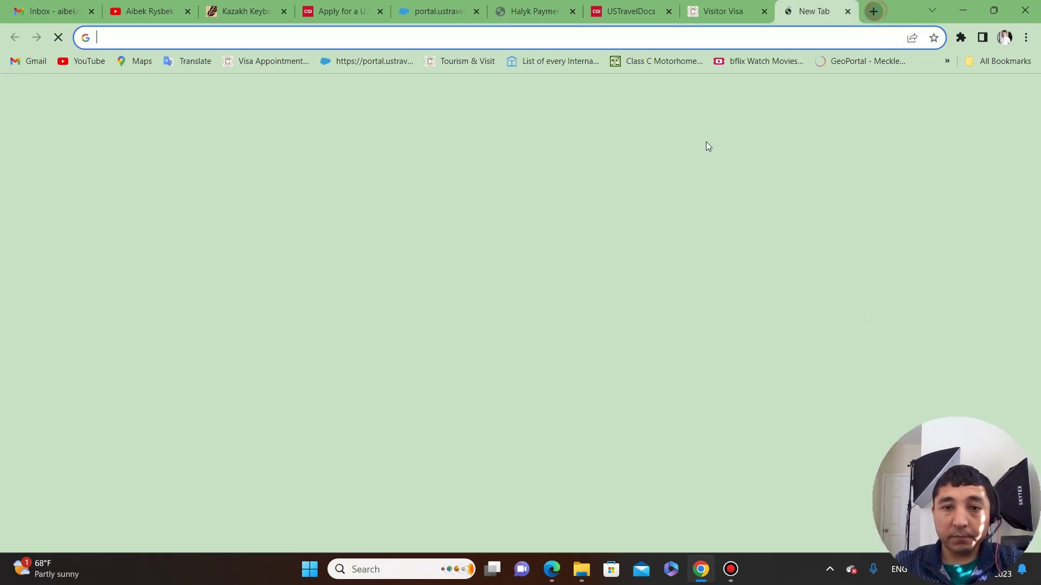
{"action": "left_click", "coordinate": [529, 267]}
{"action": "type", "text": "c"}
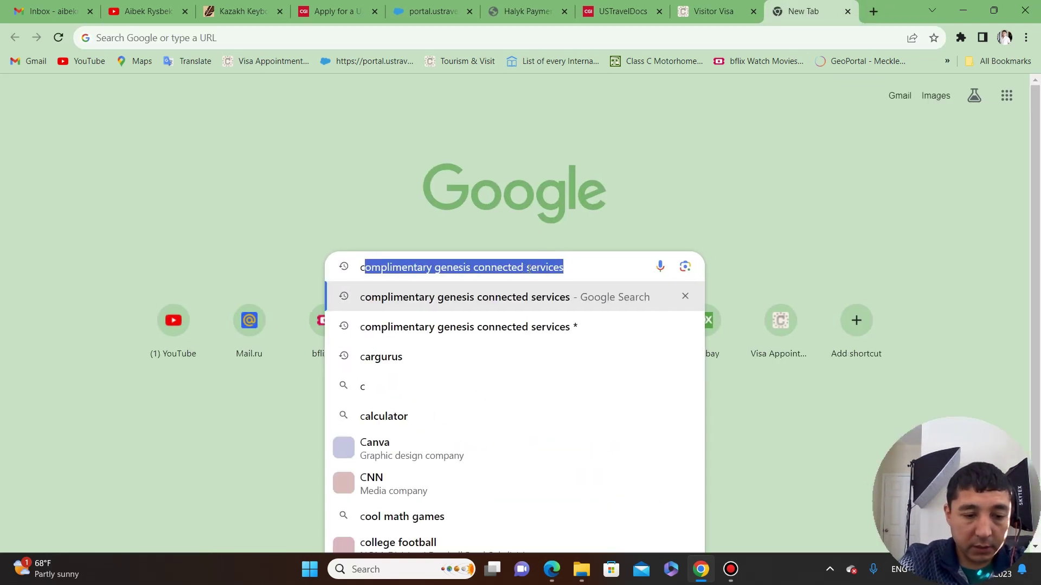
{"action": "type", "text": "redit"}
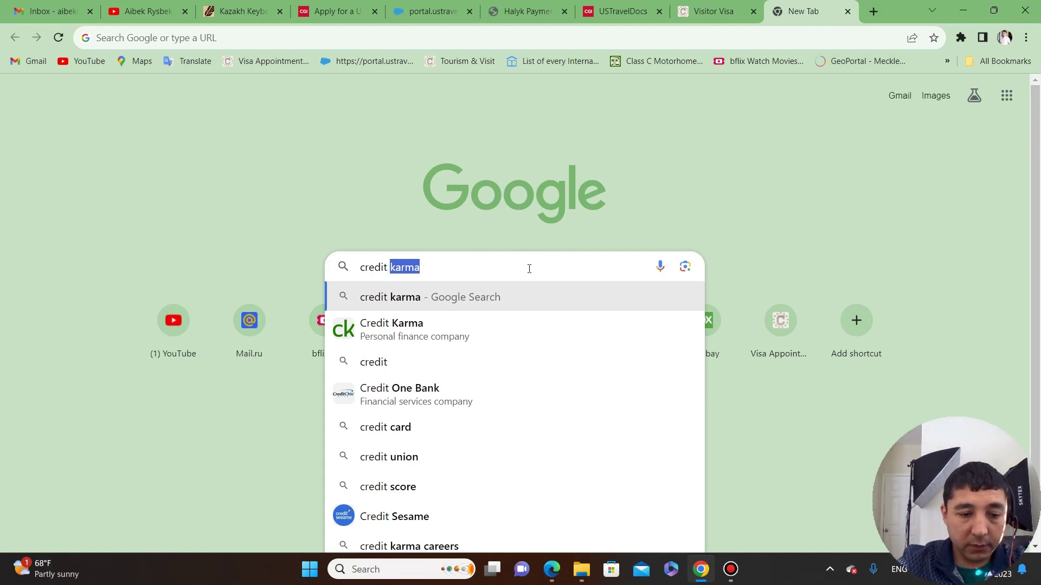
{"action": "type", "text": " card"}
{"action": "key", "text": "Return"}
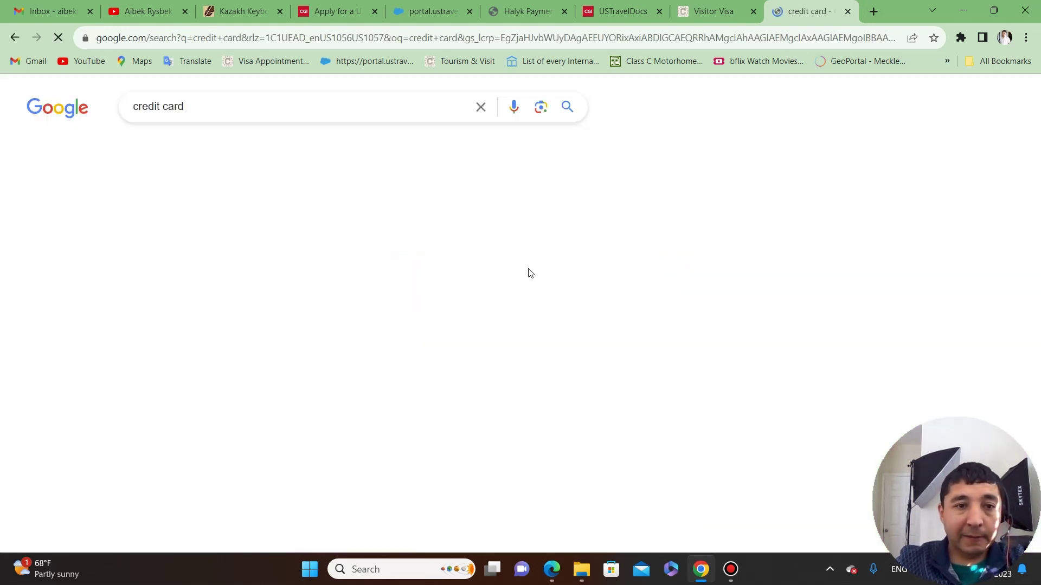
{"action": "left_click", "coordinate": [144, 147]}
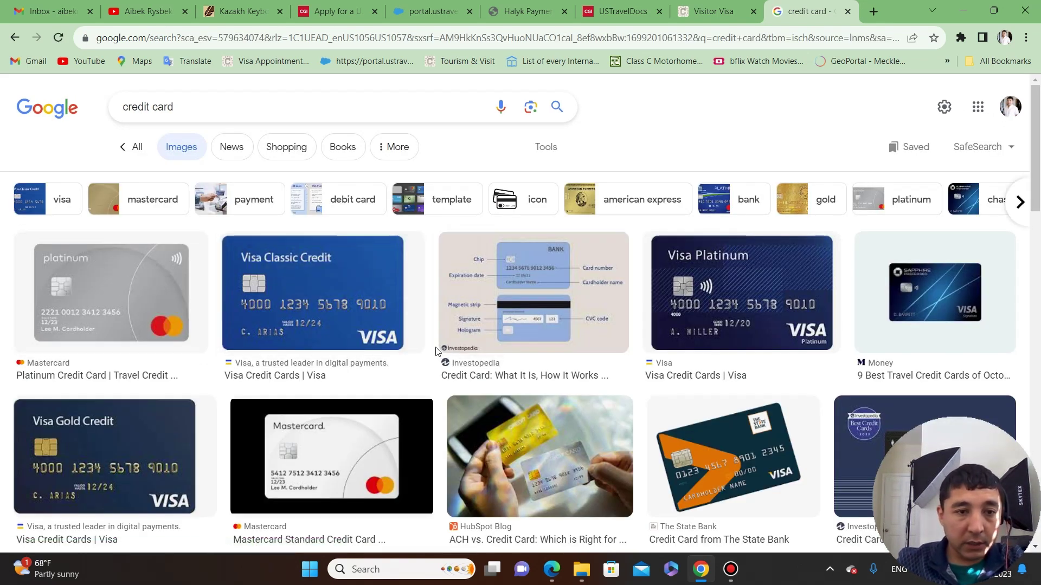
{"action": "left_click", "coordinate": [322, 307]}
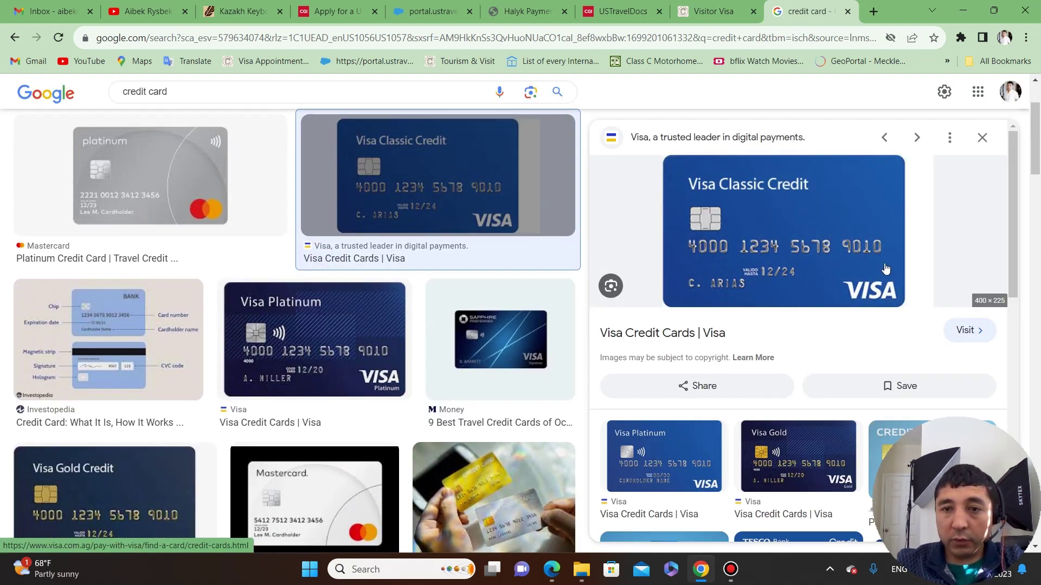
Compare the Halyk card form against the sample card images across the open tabs.
{"action": "left_click", "coordinate": [693, 5]}
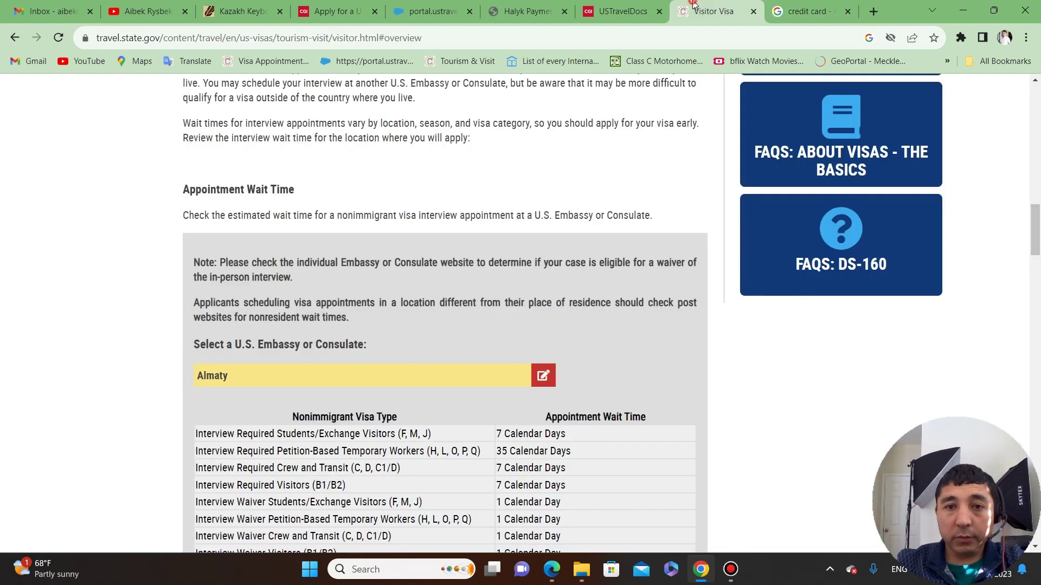
{"action": "left_click", "coordinate": [651, 6]}
{"action": "left_click", "coordinate": [537, 6]}
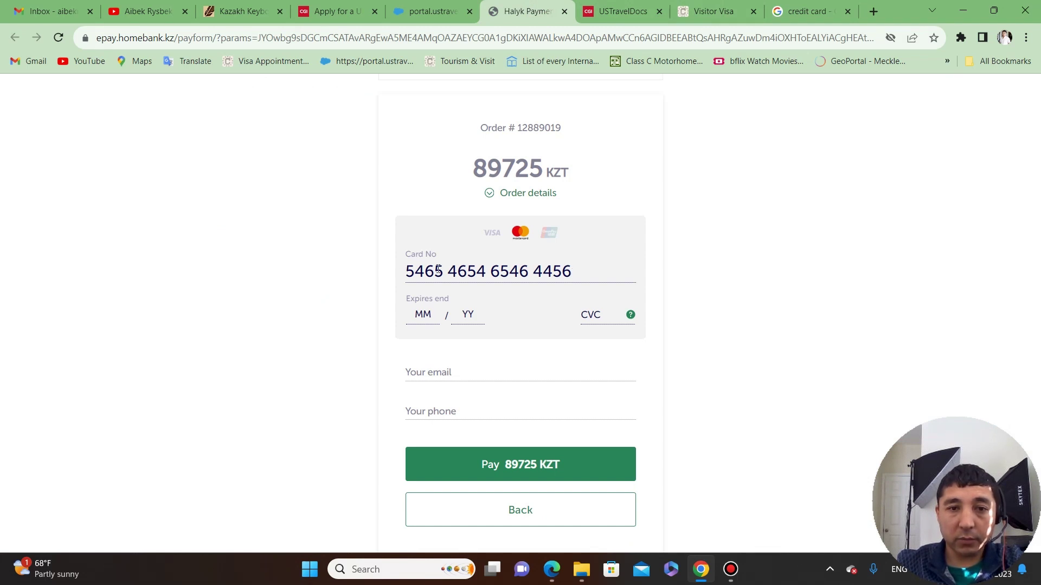
{"action": "left_click", "coordinate": [782, 13]}
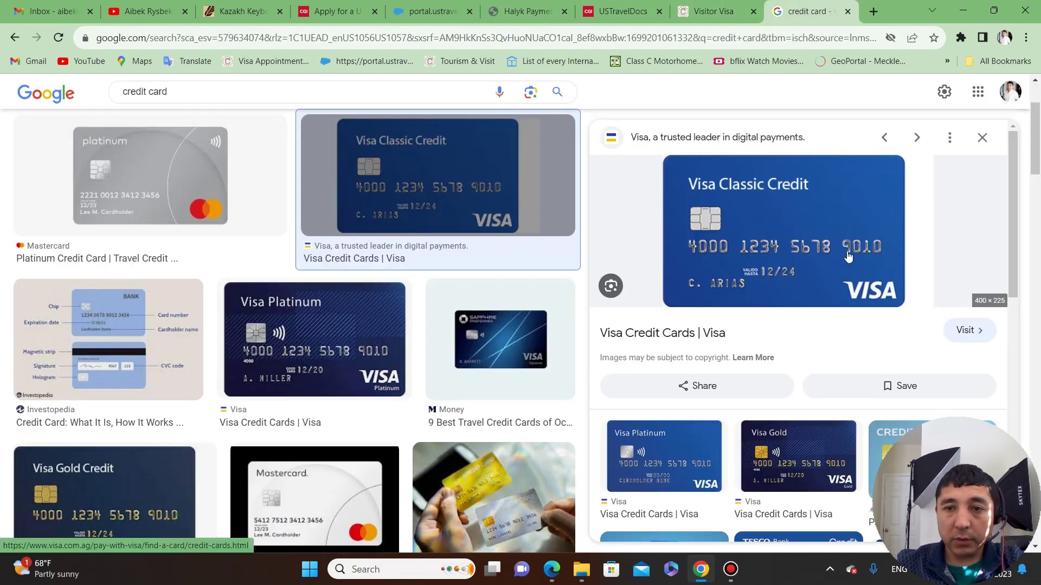
{"action": "left_click", "coordinate": [533, 13]}
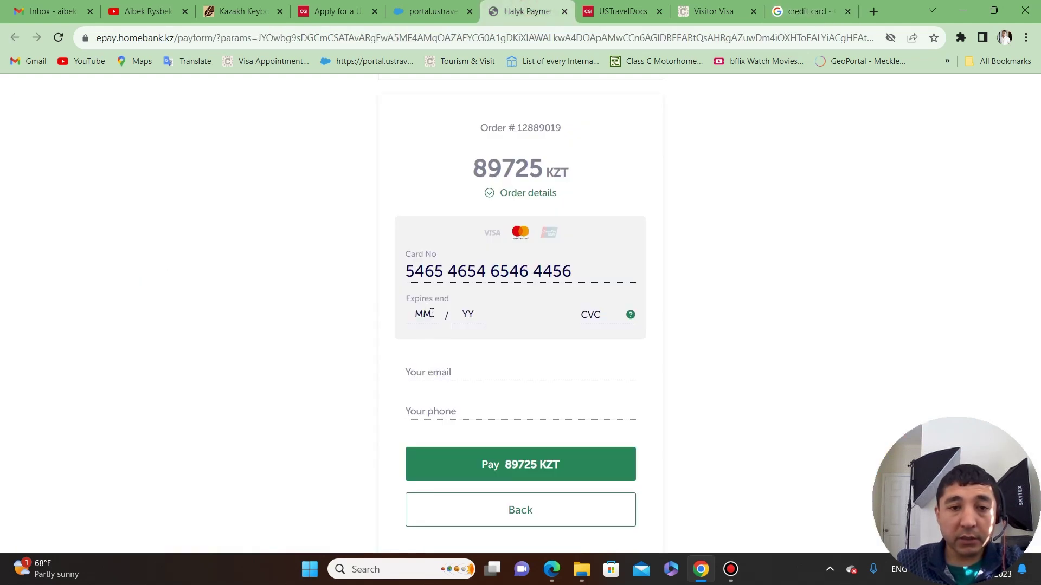
{"action": "left_click", "coordinate": [780, 19]}
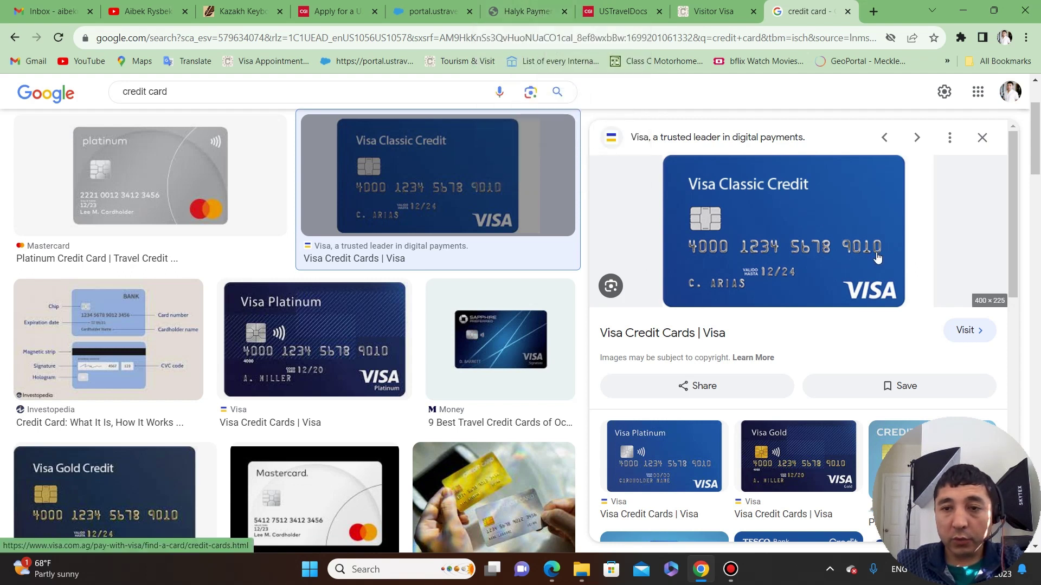
Correct the last digits of the card number, checking them against the sample card image.
{"action": "left_click", "coordinate": [531, 15]}
{"action": "left_click", "coordinate": [589, 265]}
{"action": "key", "text": "BackSpace"}
{"action": "key", "text": "BackSpace"}
{"action": "key", "text": "BackSpace"}
{"action": "key", "text": "BackSpace"}
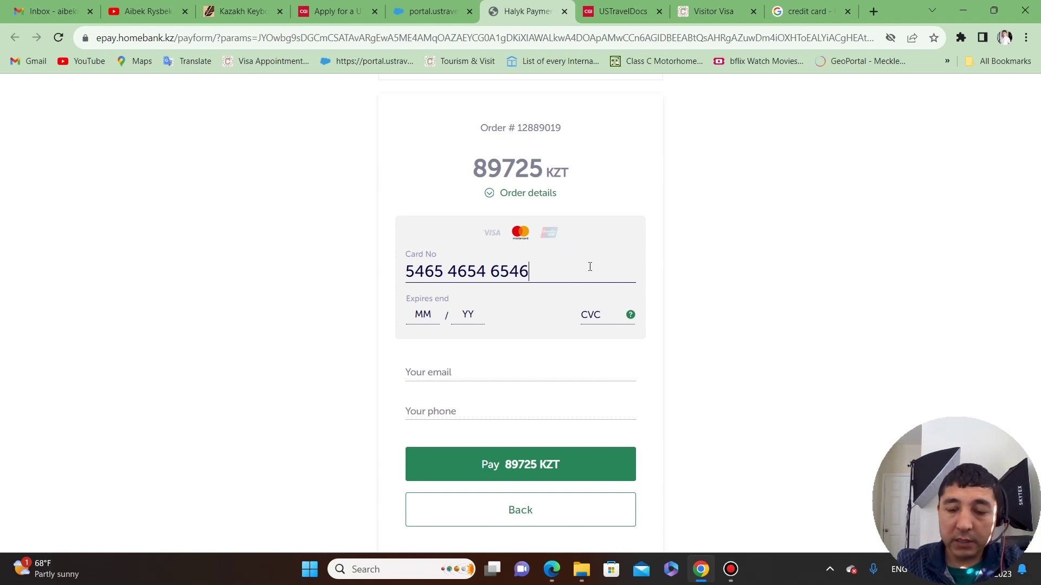
{"action": "type", "text": "0910"}
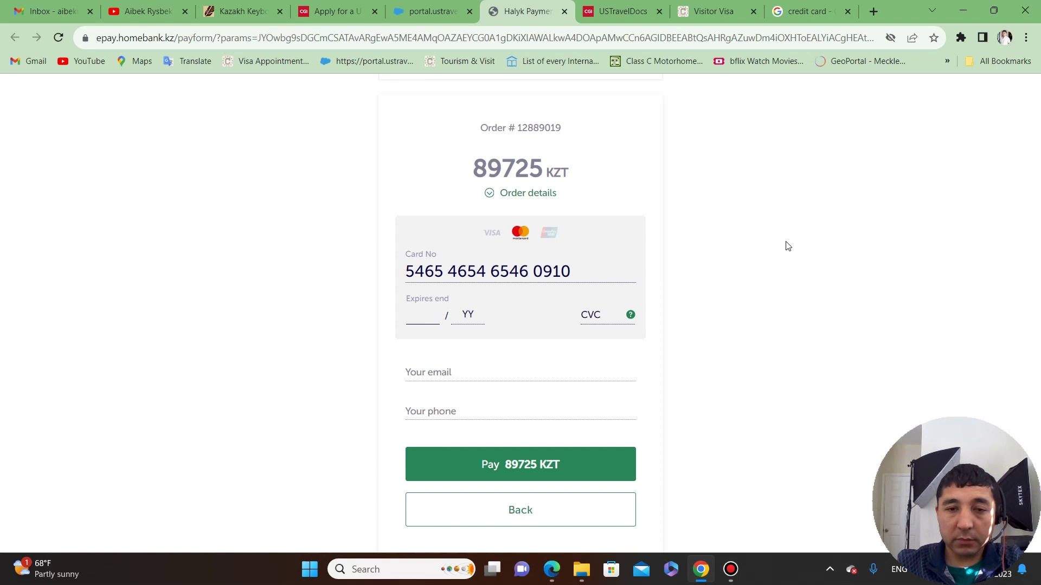
{"action": "left_click", "coordinate": [813, 10]}
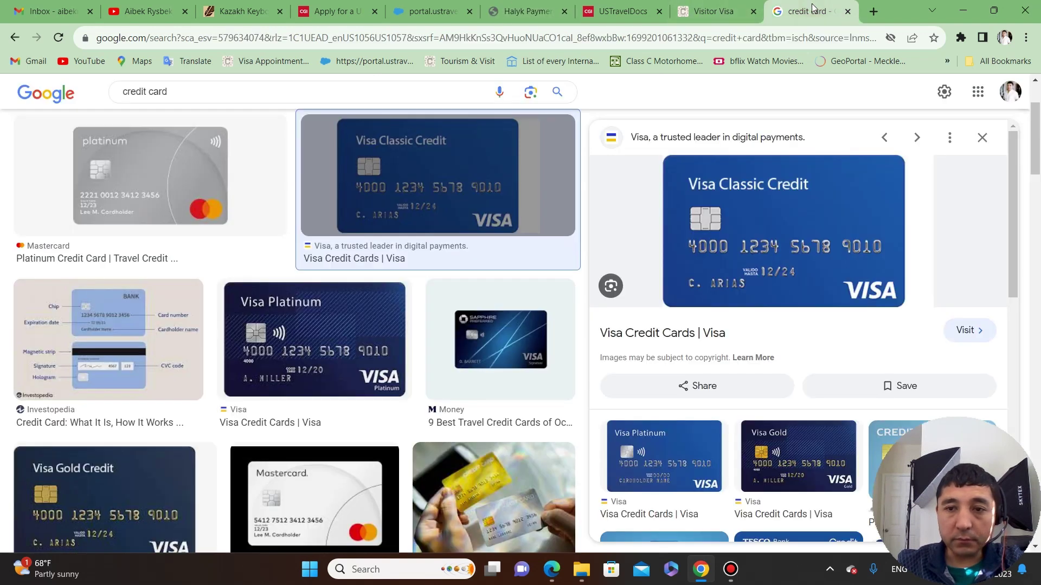
{"action": "left_click", "coordinate": [526, 10]}
{"action": "left_click", "coordinate": [590, 262]}
{"action": "key", "text": "BackSpace"}
{"action": "key", "text": "BackSpace"}
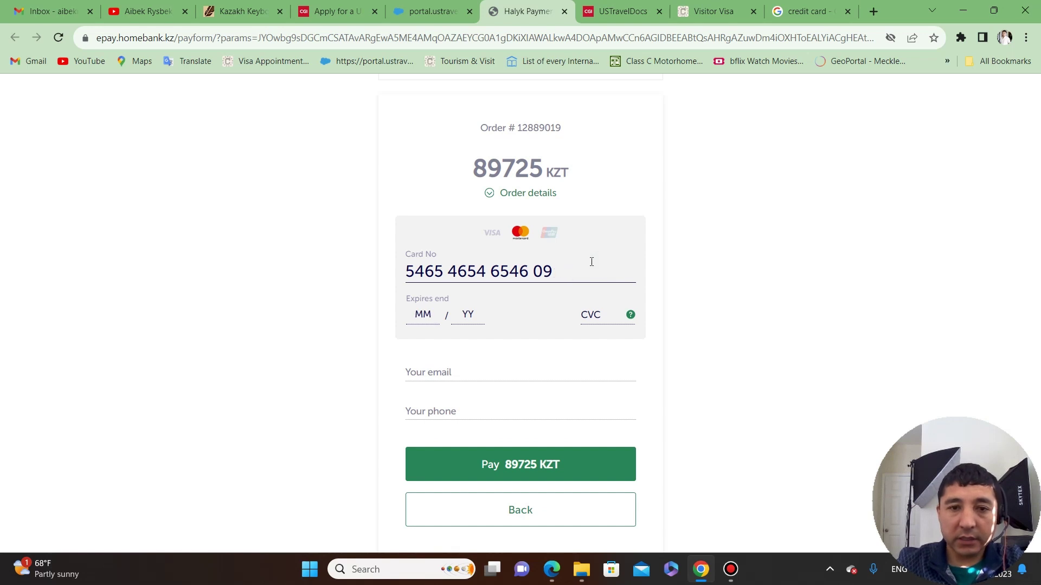
{"action": "key", "text": "BackSpace"}
{"action": "type", "text": "9010"}
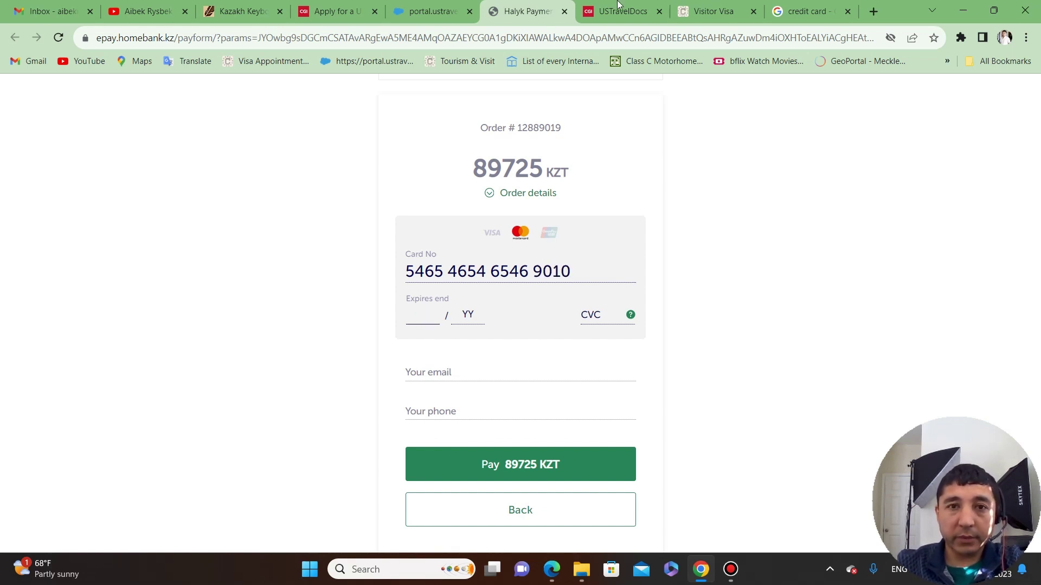
Enter the expiry date 12/24 on the Halyk form and dismiss the CVC hint.
{"action": "left_click", "coordinate": [813, 10]}
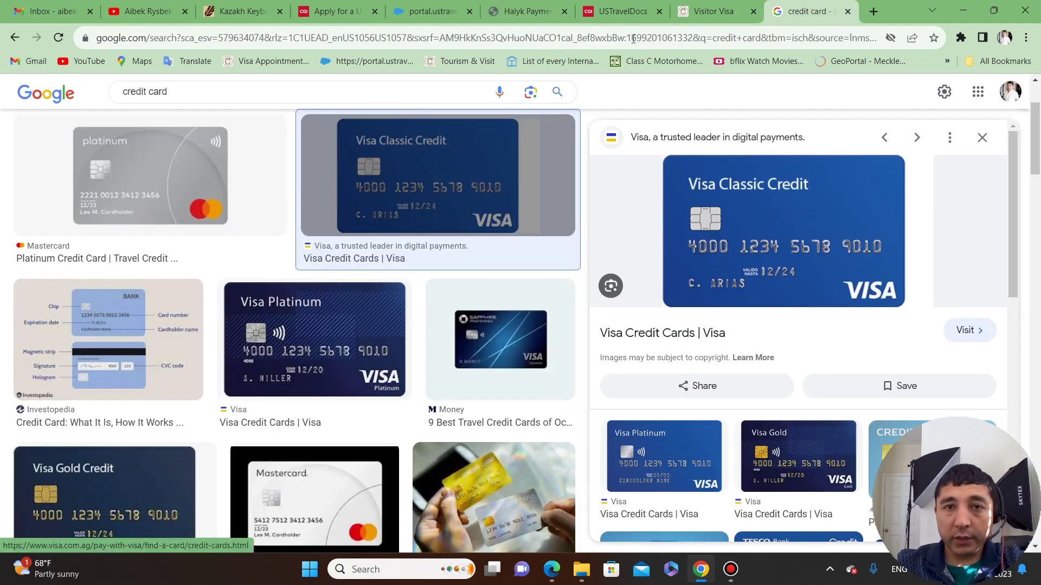
{"action": "left_click", "coordinate": [623, 11]}
{"action": "left_click", "coordinate": [527, 11]}
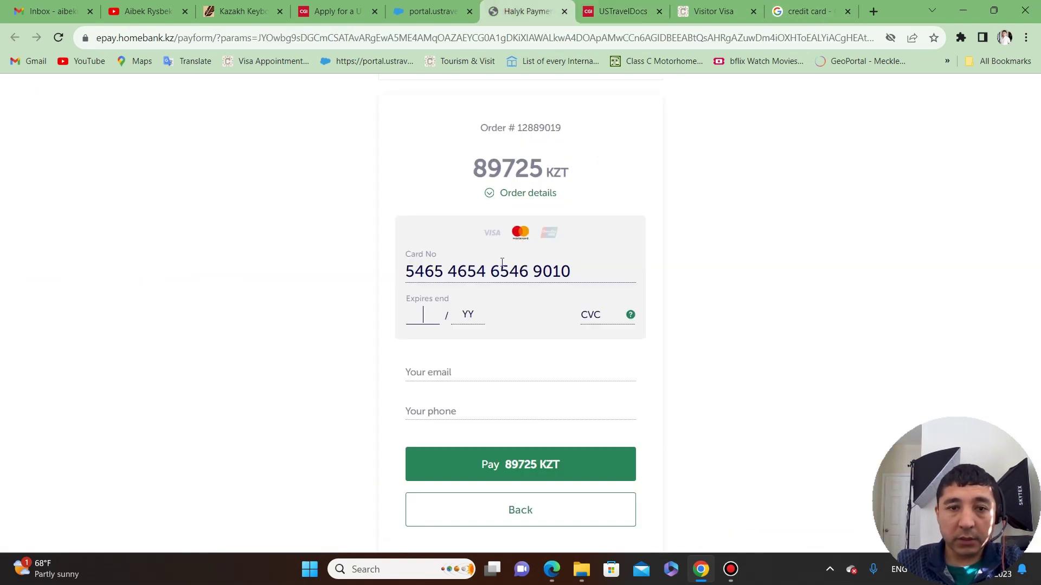
{"action": "type", "text": "12 / "}
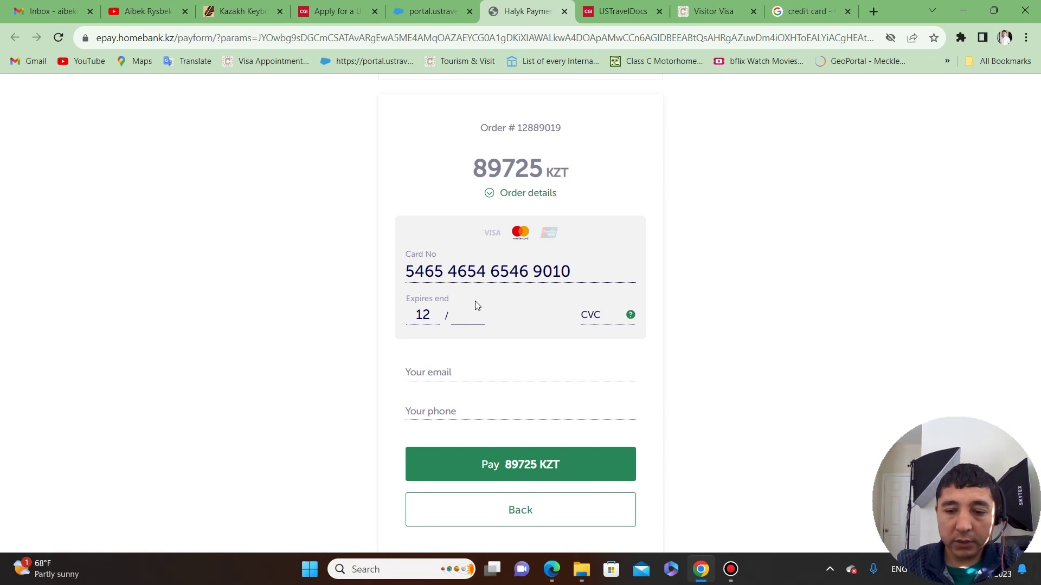
{"action": "type", "text": "24"}
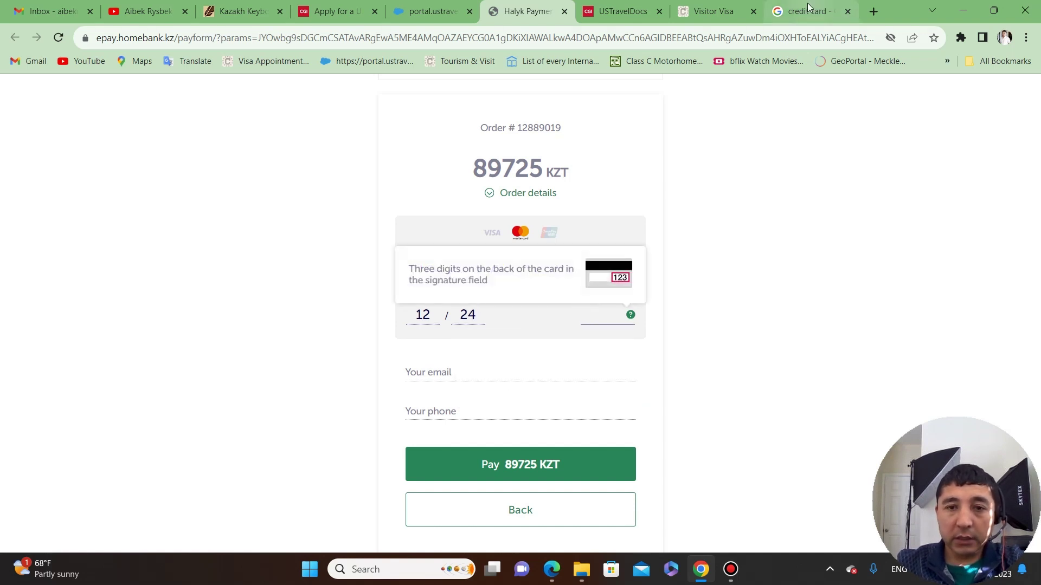
{"action": "left_click", "coordinate": [808, 11]}
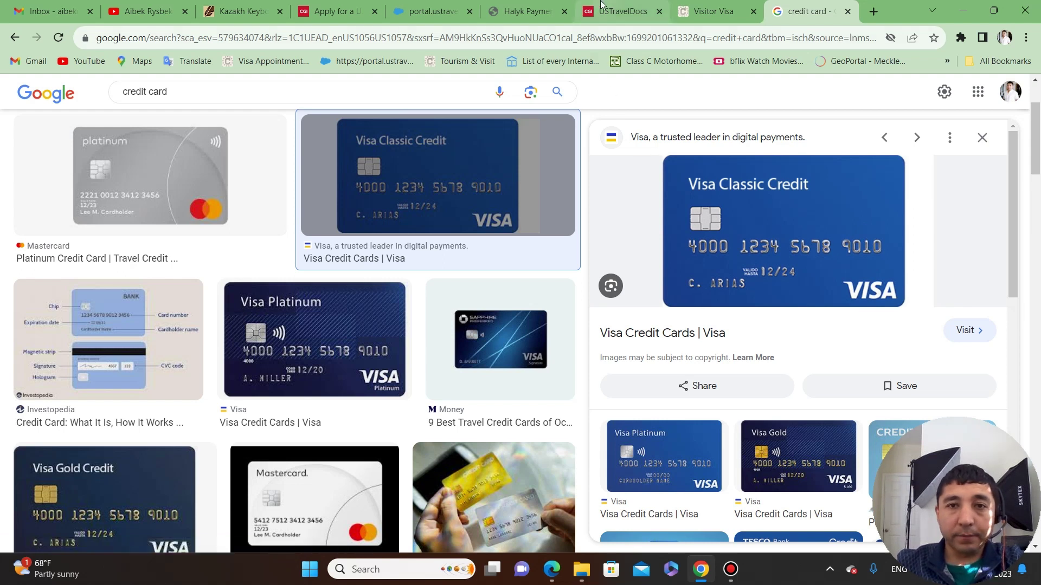
{"action": "left_click", "coordinate": [534, 6]}
{"action": "left_click", "coordinate": [772, 265]}
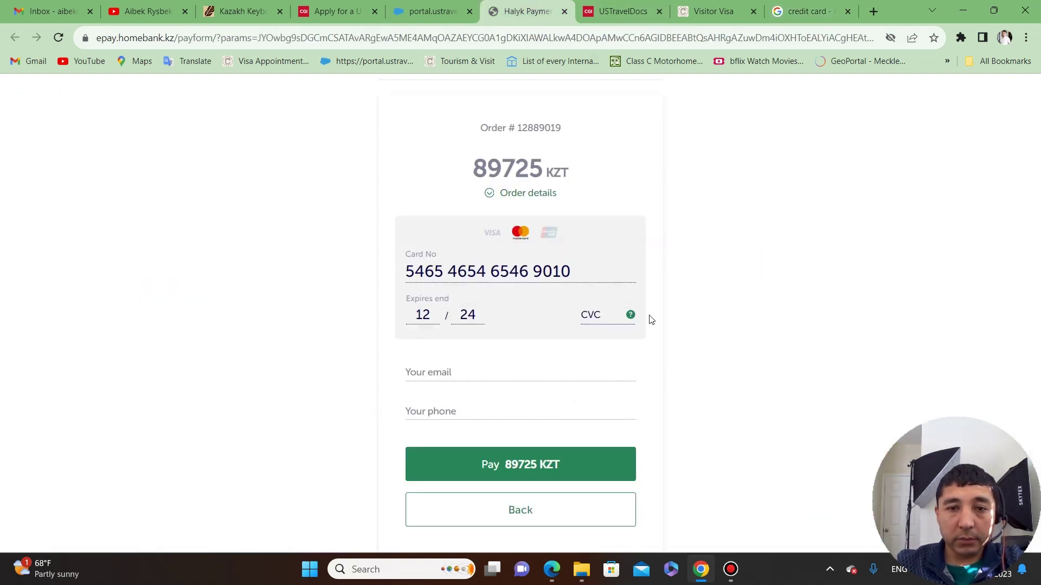
Scroll the credit card image results and preview the blue CREDIT CARD sample.
{"action": "left_click", "coordinate": [808, 11]}
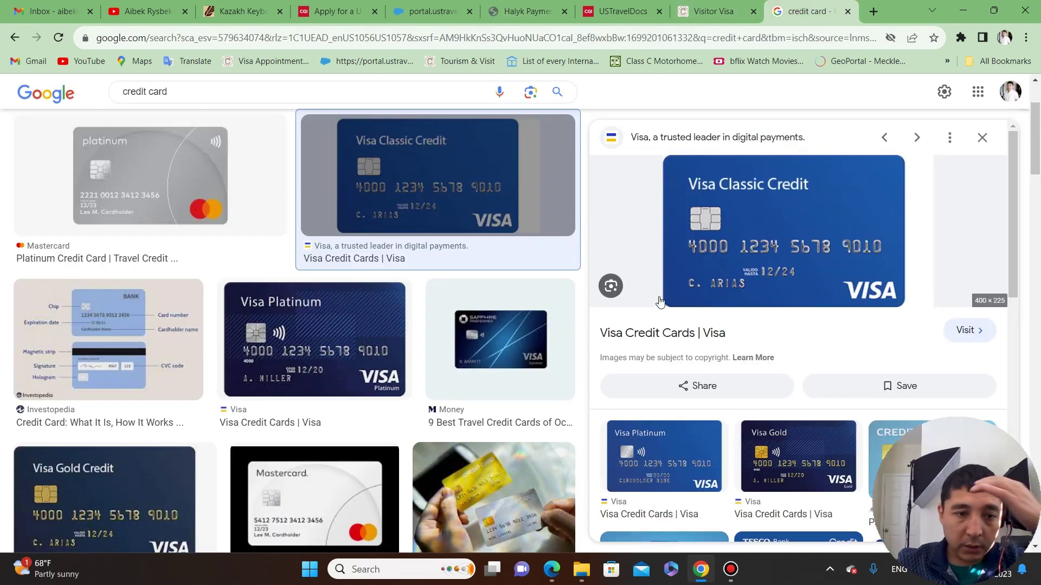
{"action": "scroll", "coordinate": [348, 348], "scroll_direction": "down", "scroll_amount": 1}
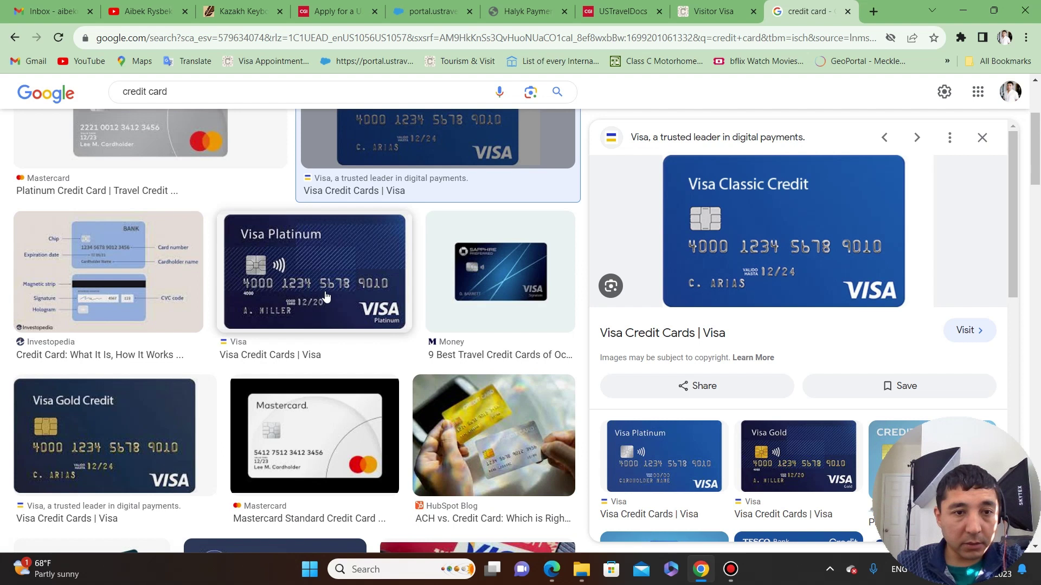
{"action": "scroll", "coordinate": [336, 352], "scroll_direction": "down", "scroll_amount": 1}
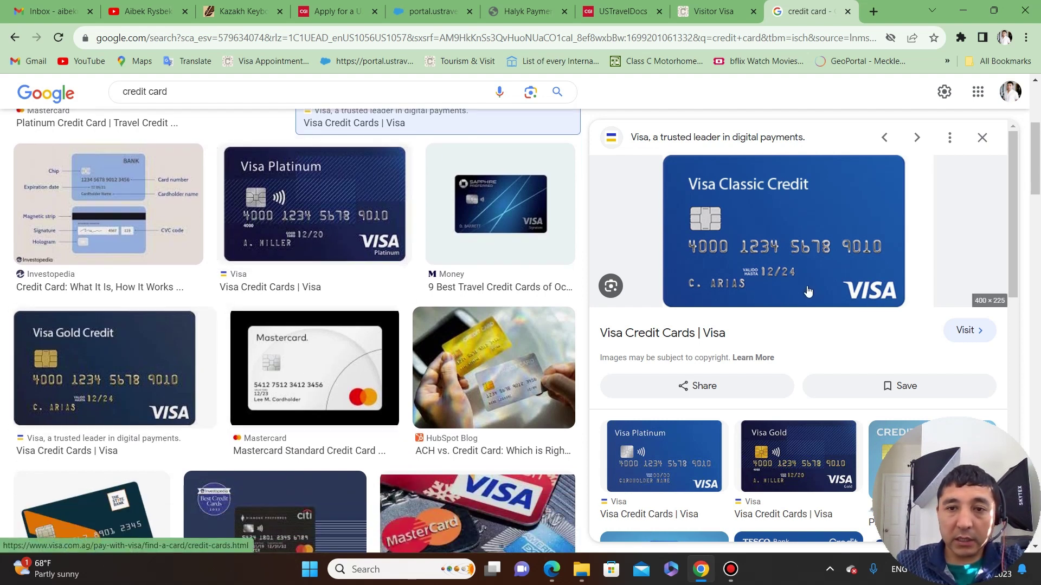
{"action": "scroll", "coordinate": [807, 292], "scroll_direction": "down", "scroll_amount": 3}
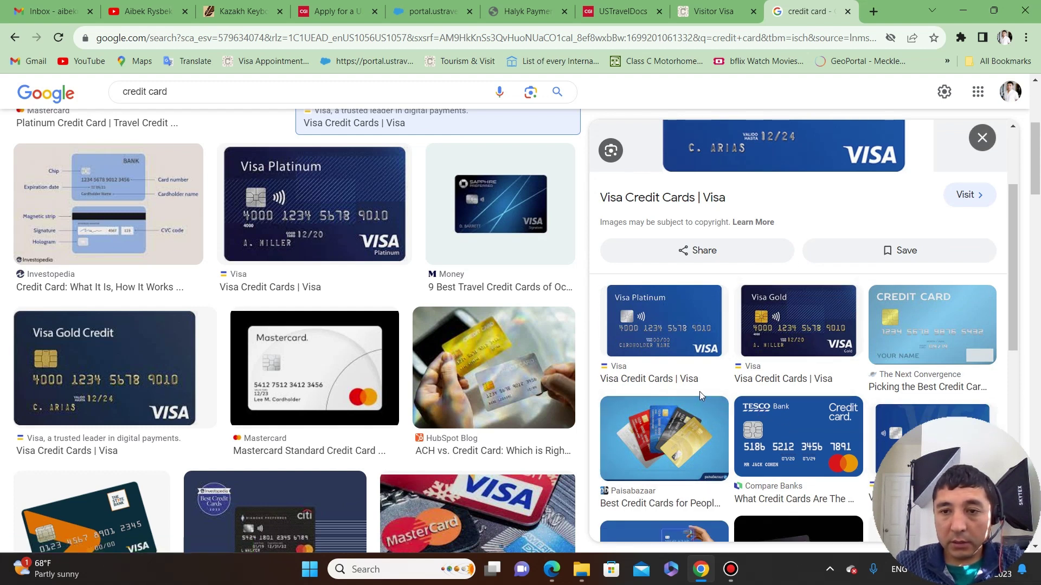
{"action": "left_click", "coordinate": [923, 332]}
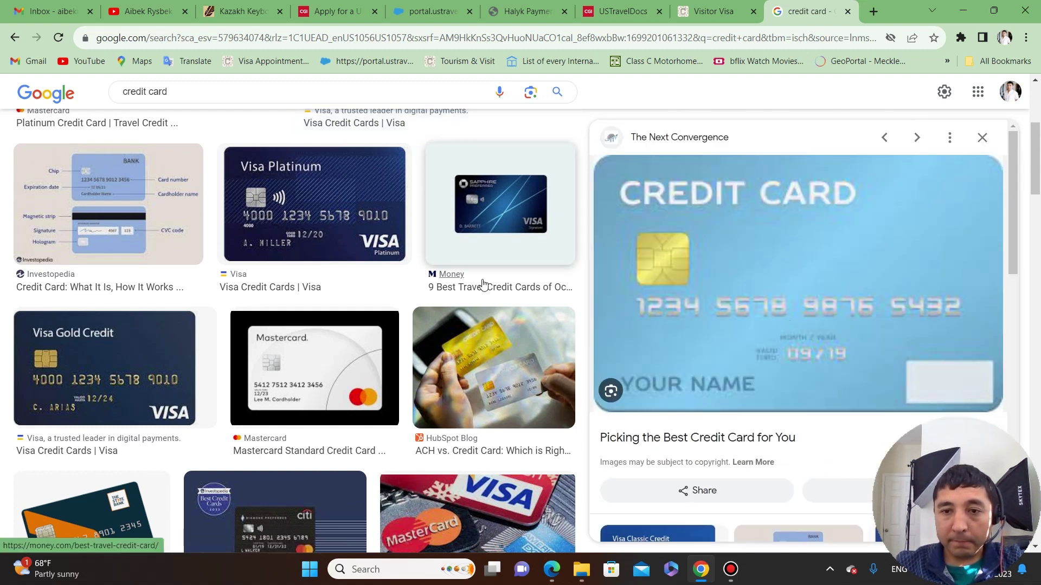
Preview the Daily News Egypt image, then Money's American Express card, and select the search text.
{"action": "scroll", "coordinate": [409, 293], "scroll_direction": "down", "scroll_amount": 5}
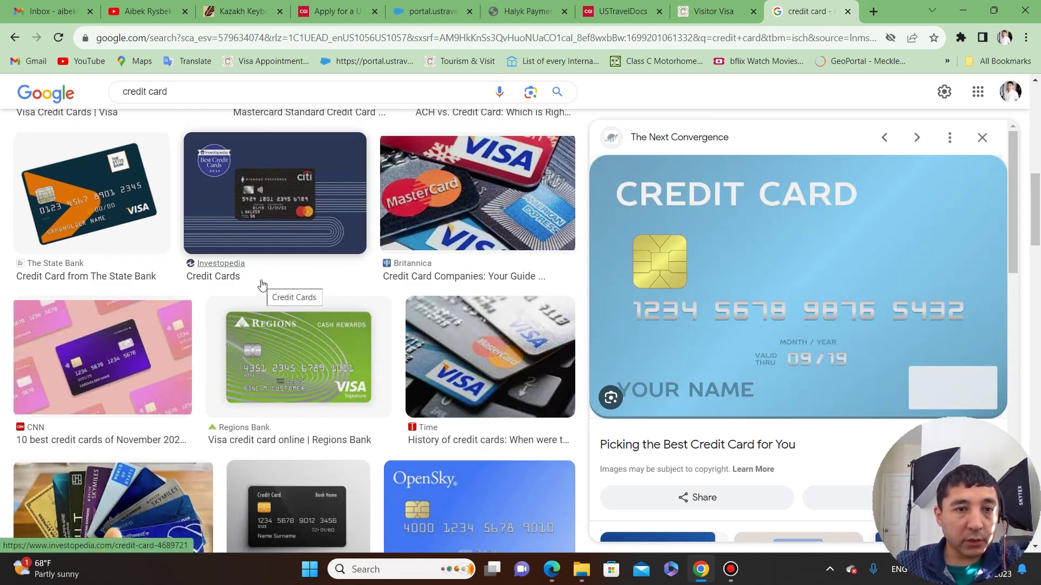
{"action": "scroll", "coordinate": [230, 298], "scroll_direction": "down", "scroll_amount": 5}
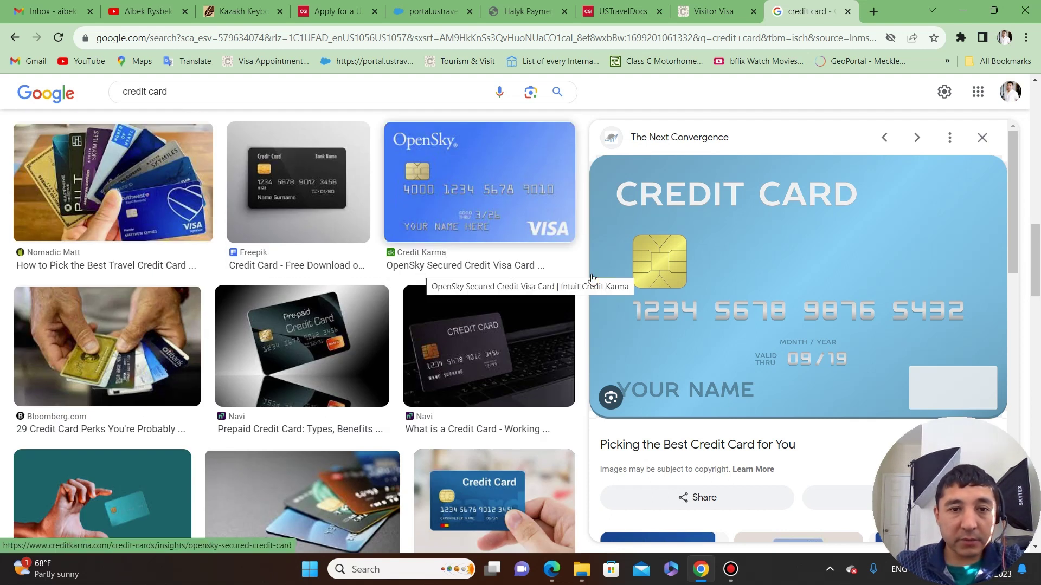
{"action": "scroll", "coordinate": [382, 298], "scroll_direction": "down", "scroll_amount": 5}
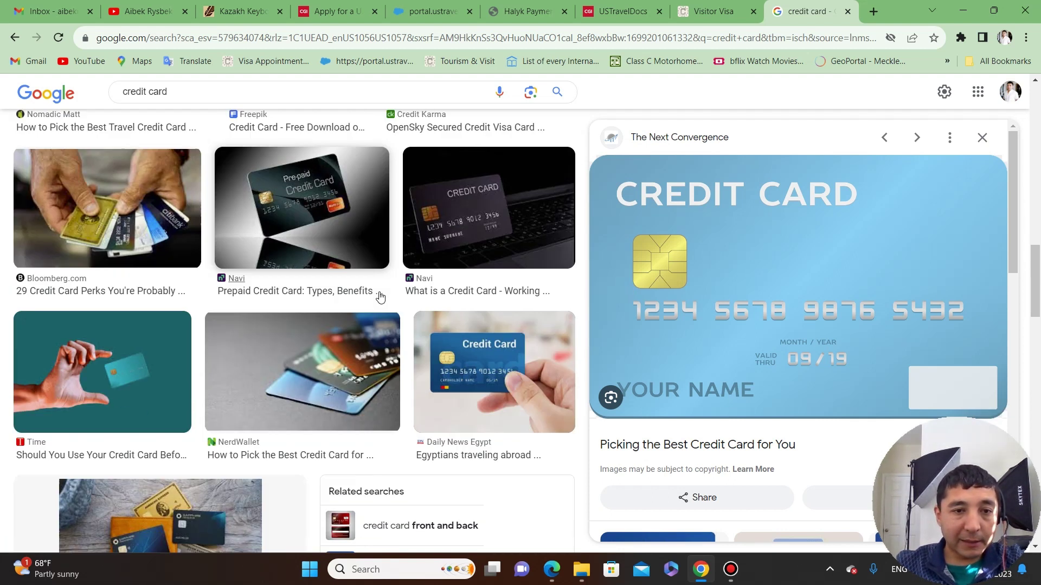
{"action": "left_click", "coordinate": [492, 262]}
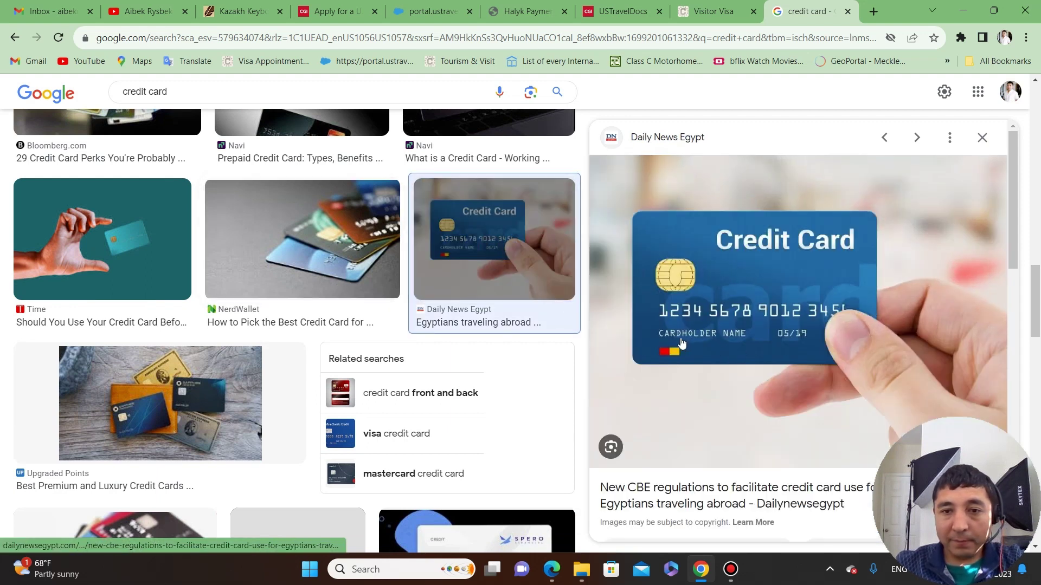
{"action": "scroll", "coordinate": [331, 276], "scroll_direction": "down", "scroll_amount": 4}
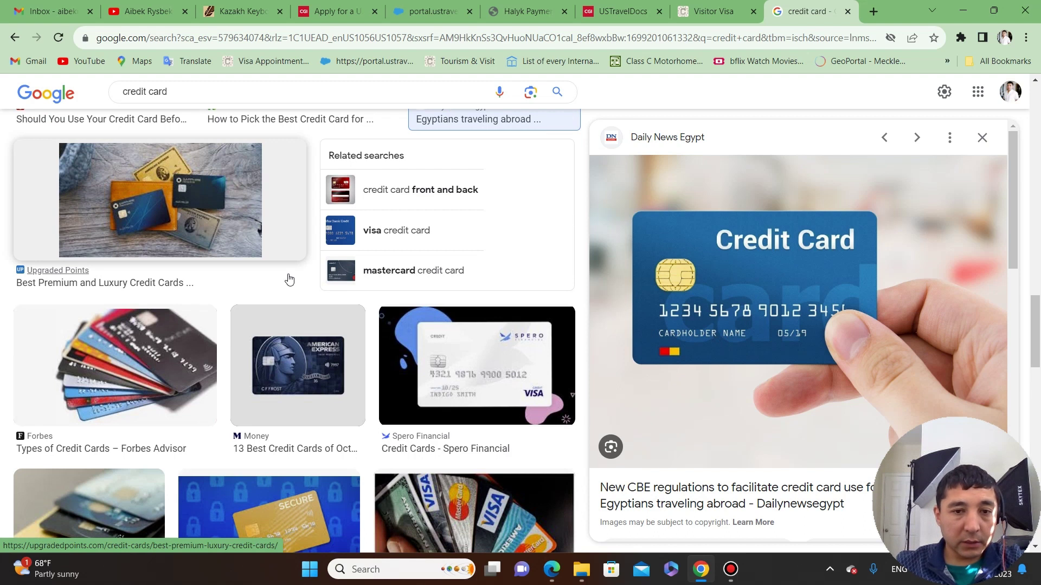
{"action": "left_click", "coordinate": [307, 365]}
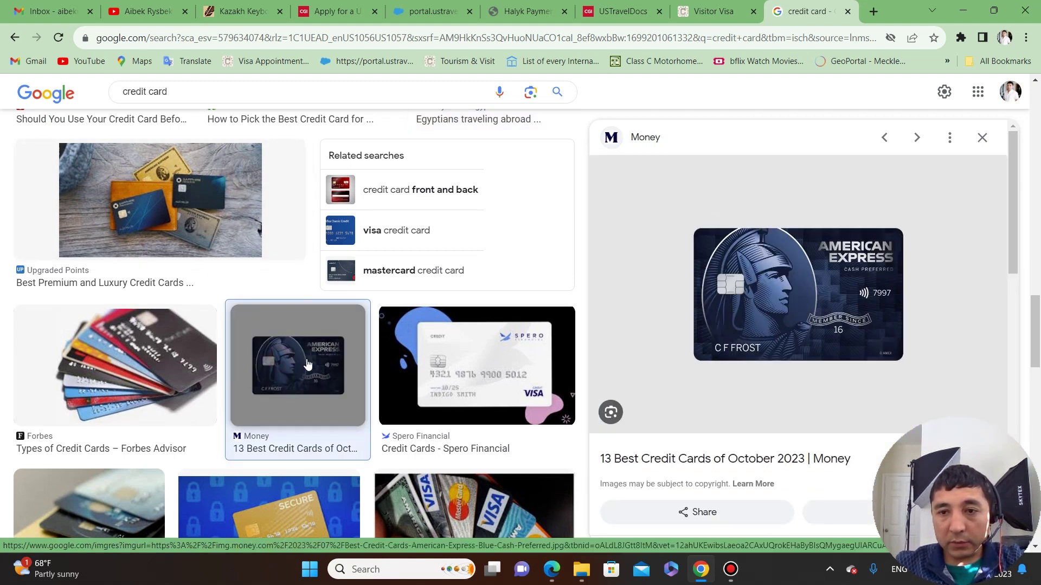
{"action": "scroll", "coordinate": [279, 353], "scroll_direction": "down", "scroll_amount": 4}
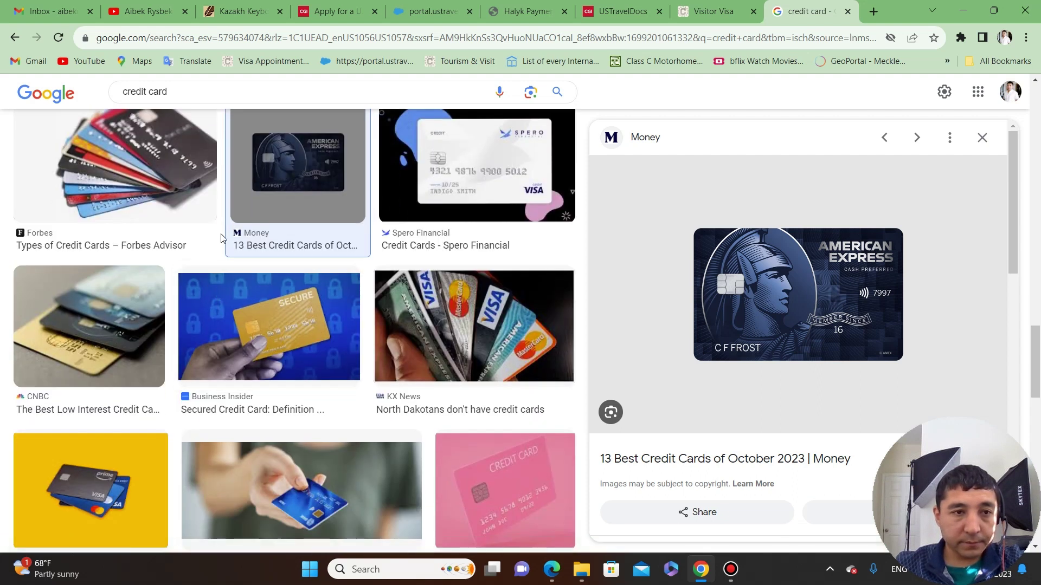
{"action": "scroll", "coordinate": [220, 238], "scroll_direction": "up", "scroll_amount": 5}
{"action": "left_click", "coordinate": [311, 86]}
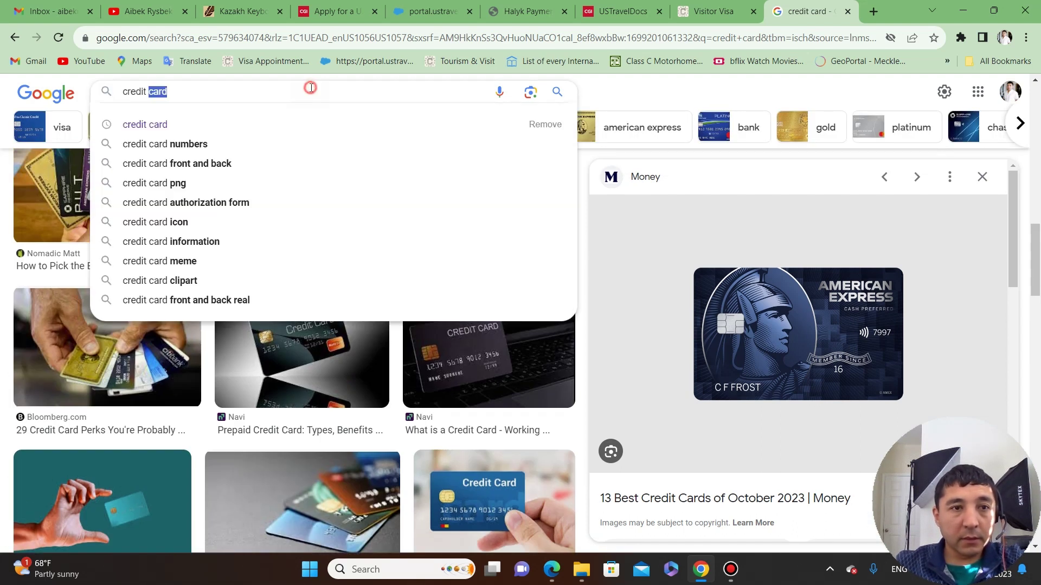
Search images for 'amex', preview the gold NYT American Express card, then view the portal's payment choice.
{"action": "type", "text": "amex"}
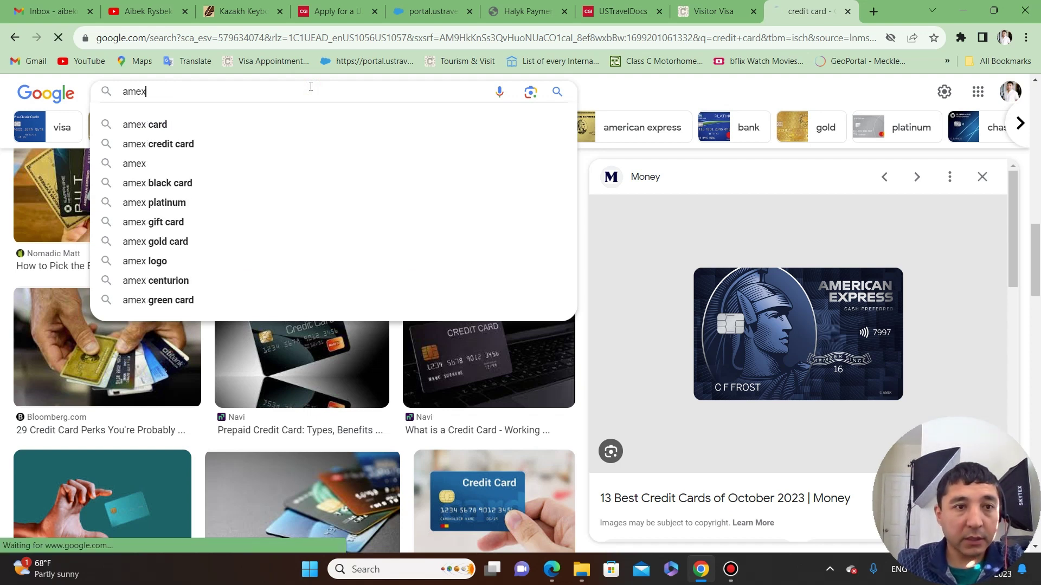
{"action": "key", "text": "Return"}
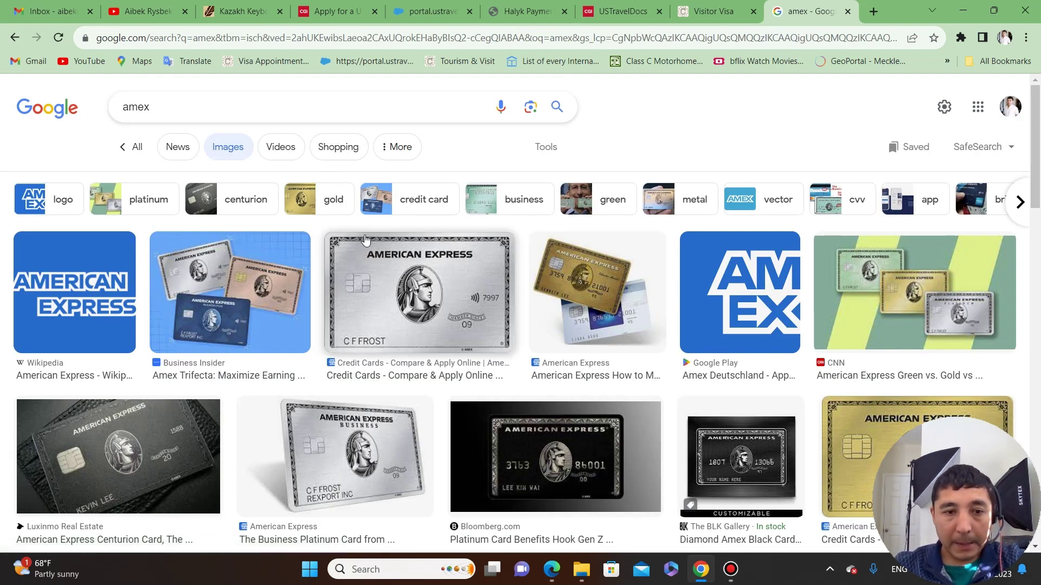
{"action": "scroll", "coordinate": [363, 257], "scroll_direction": "down", "scroll_amount": 6}
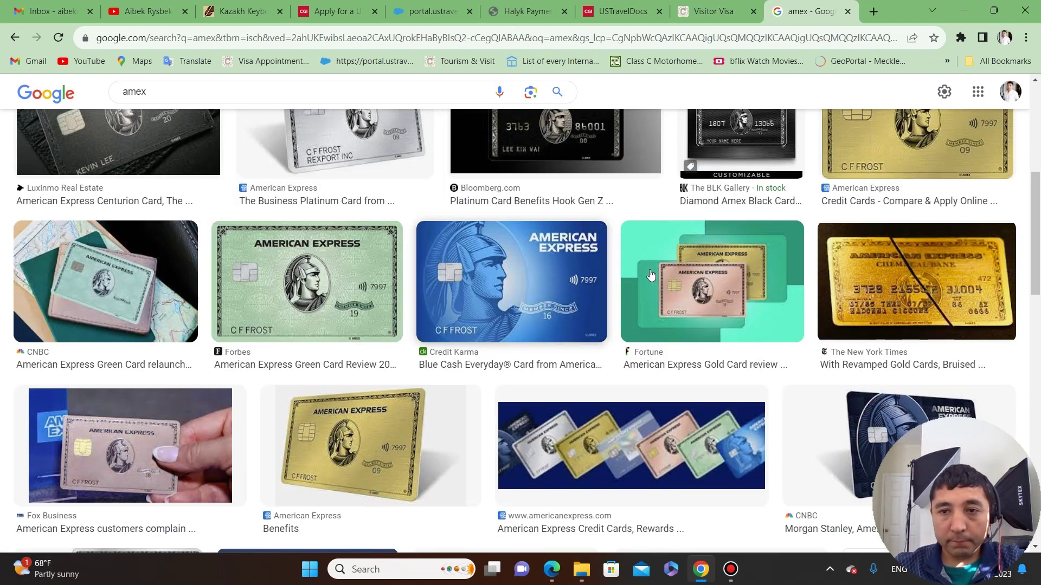
{"action": "left_click", "coordinate": [923, 276]}
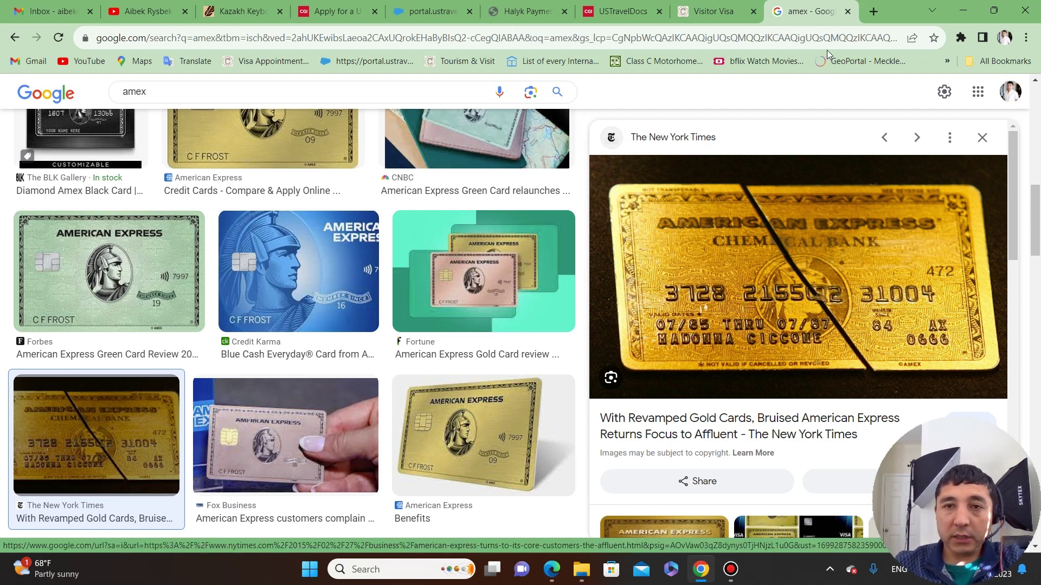
{"action": "left_click", "coordinate": [461, 6]}
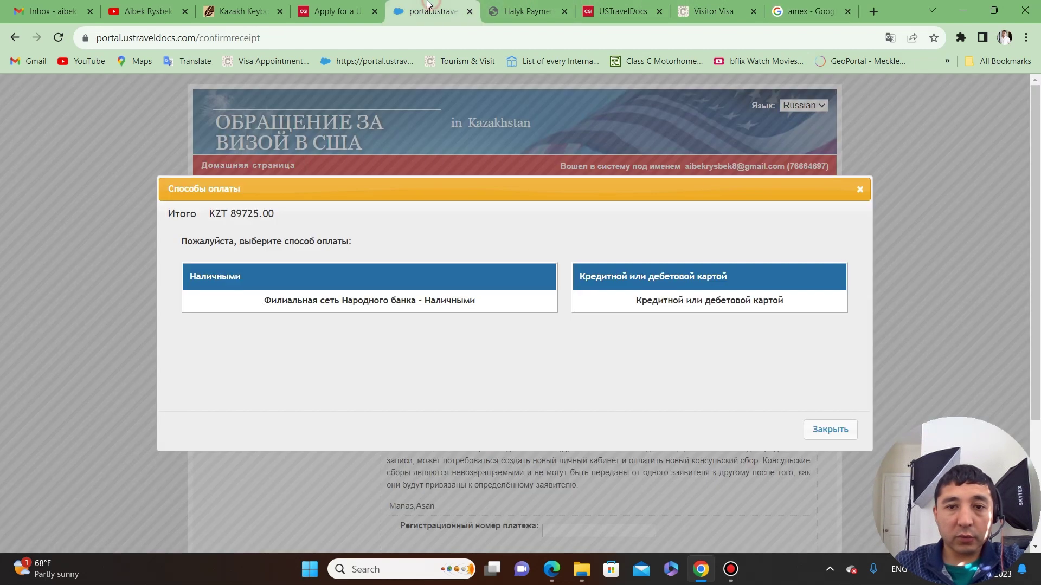
Enter the card's three-digit CVC on the Halyk form and dismiss the email suggestions.
{"action": "left_click", "coordinate": [529, 11]}
{"action": "left_click", "coordinate": [604, 313]}
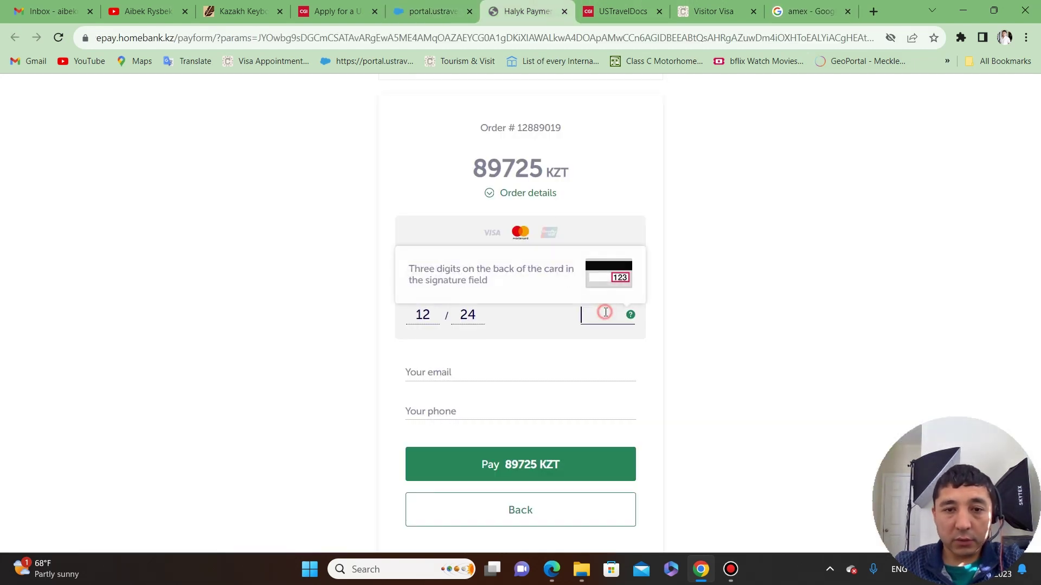
{"action": "type", "text": "123"}
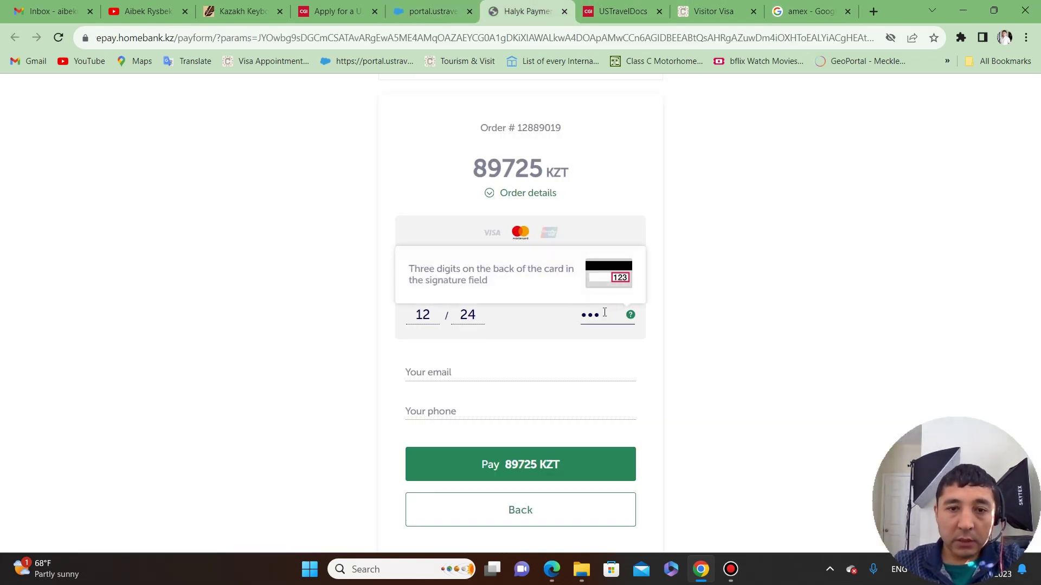
{"action": "left_click", "coordinate": [809, 316]}
{"action": "left_click", "coordinate": [525, 372]}
{"action": "left_click", "coordinate": [753, 379]}
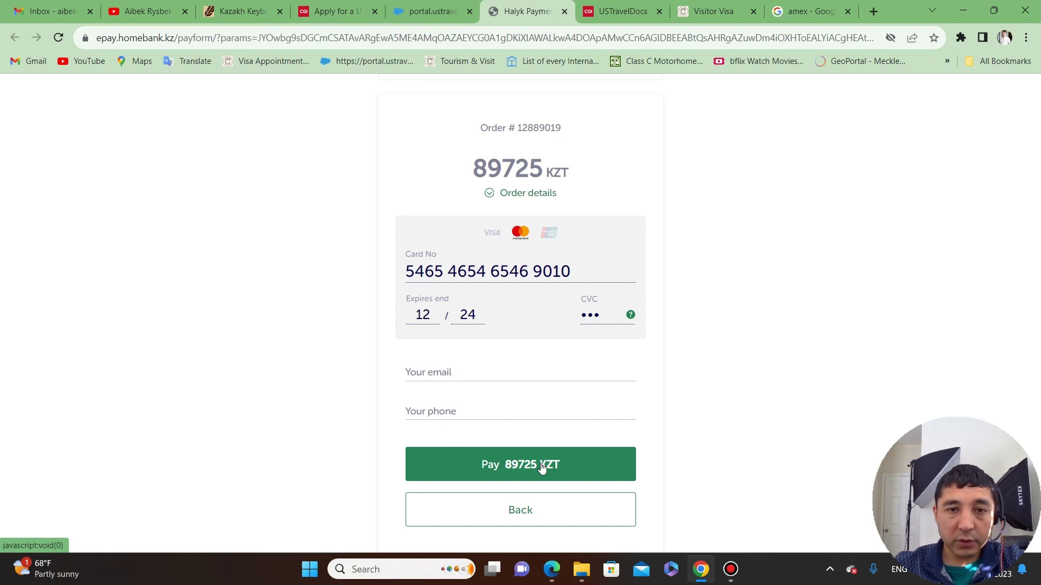
Attempt the 89725 KZT payment and fill email and phone from saved autofill entries.
{"action": "left_click", "coordinate": [542, 467]}
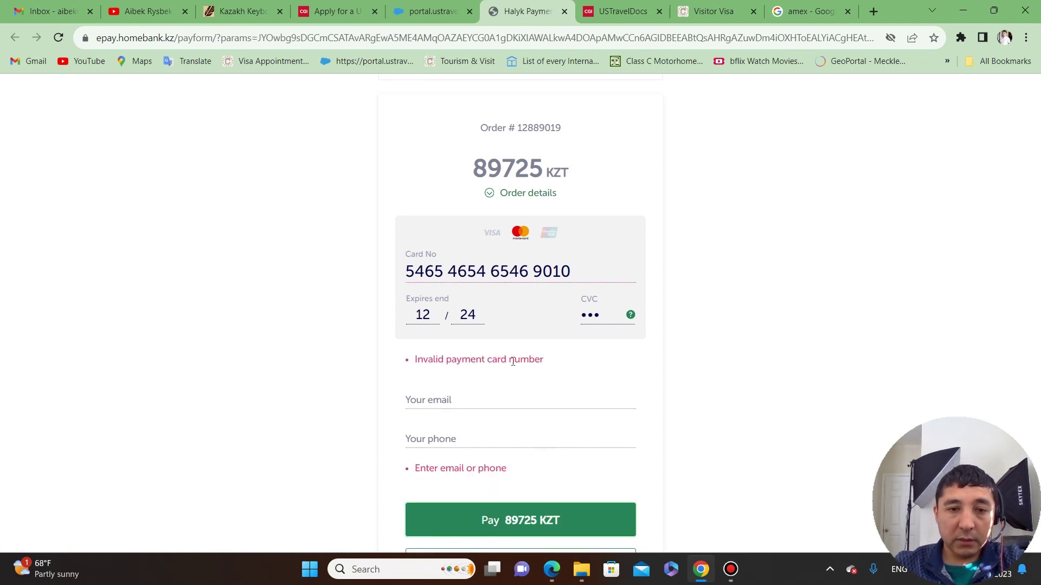
{"action": "left_click", "coordinate": [525, 404]}
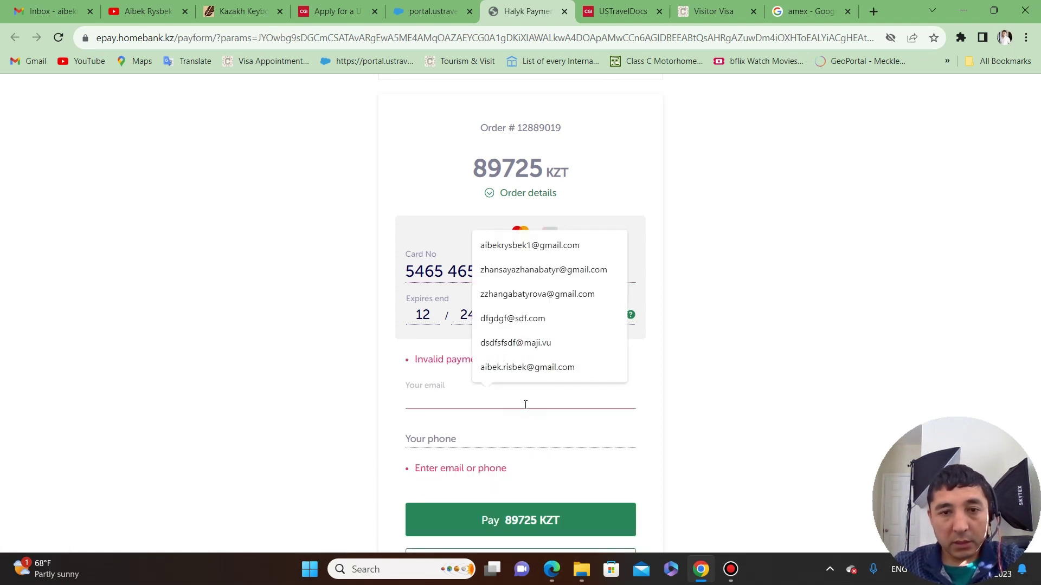
{"action": "left_click", "coordinate": [535, 343]}
{"action": "left_click", "coordinate": [482, 439]}
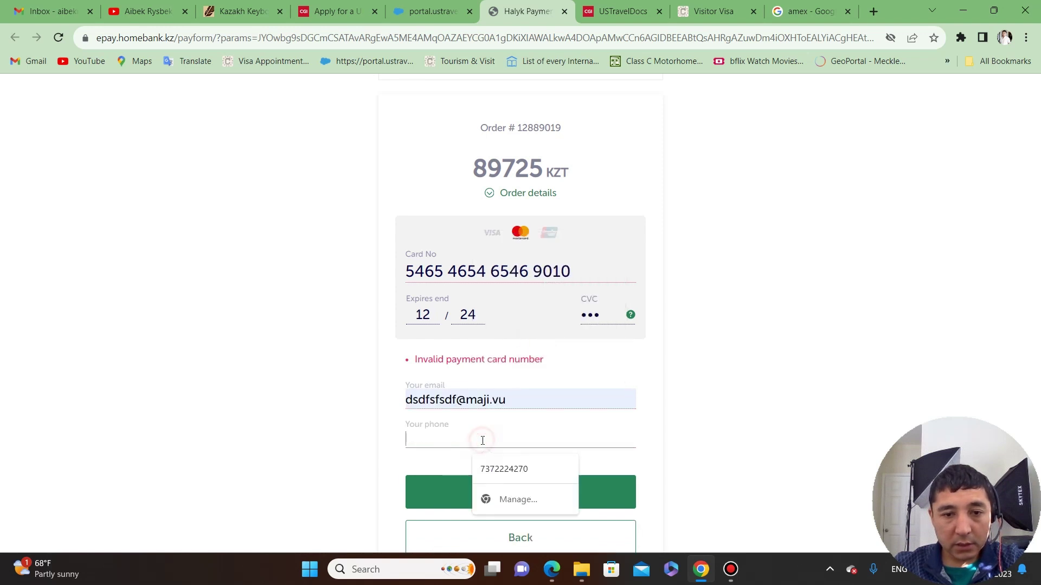
{"action": "left_click", "coordinate": [494, 467]}
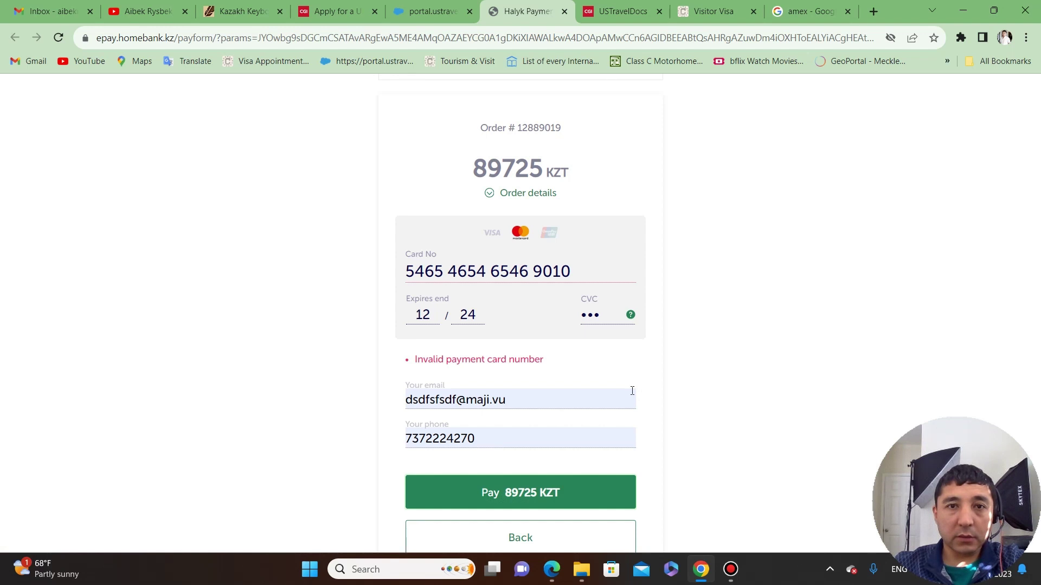
{"action": "scroll", "coordinate": [603, 421], "scroll_direction": "down", "scroll_amount": 2}
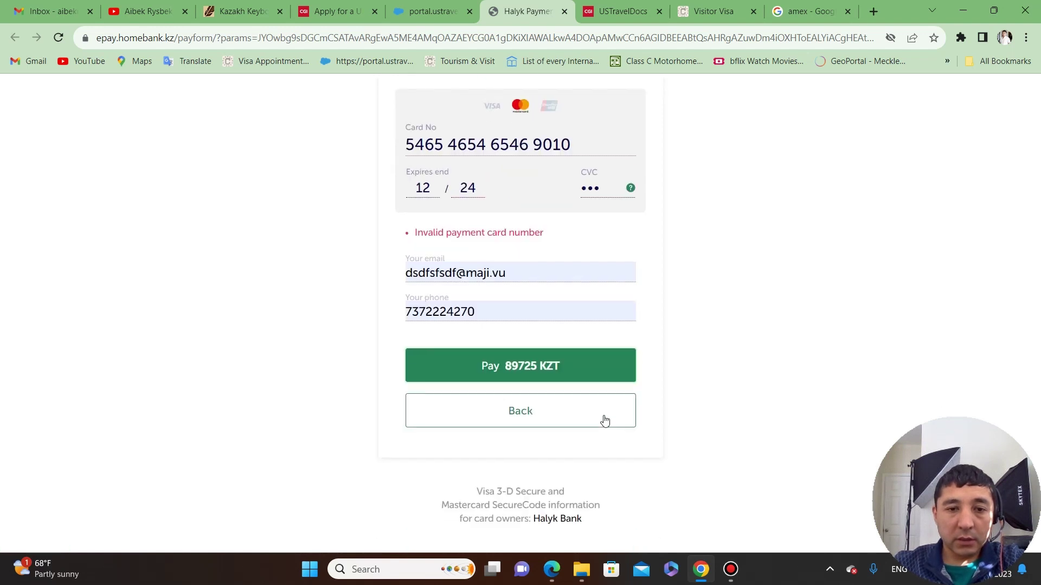
Clear the autofilled phone number from the Halyk payment form.
{"action": "left_click", "coordinate": [524, 304]}
{"action": "left_click", "coordinate": [796, 226]}
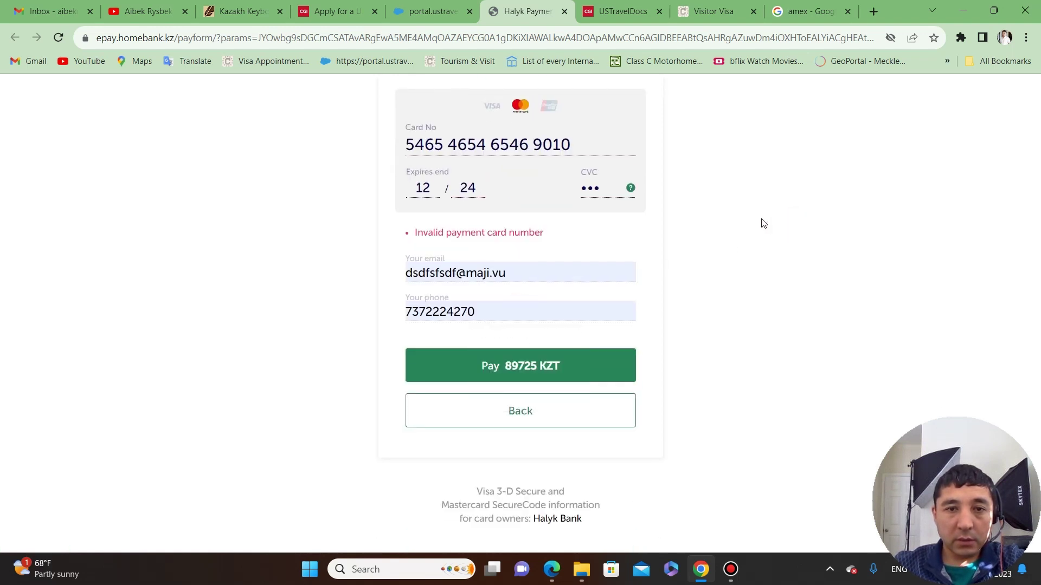
{"action": "left_click", "coordinate": [608, 145]}
{"action": "left_click", "coordinate": [750, 203]}
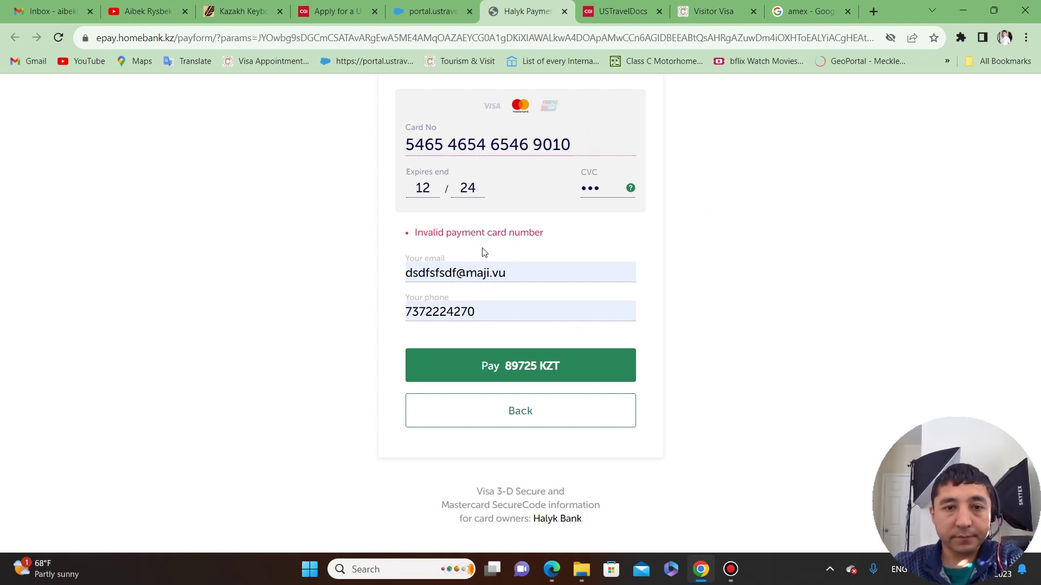
{"action": "left_click", "coordinate": [490, 310]}
{"action": "left_click_drag", "start_coordinate": [490, 310], "coordinate": [394, 302]}
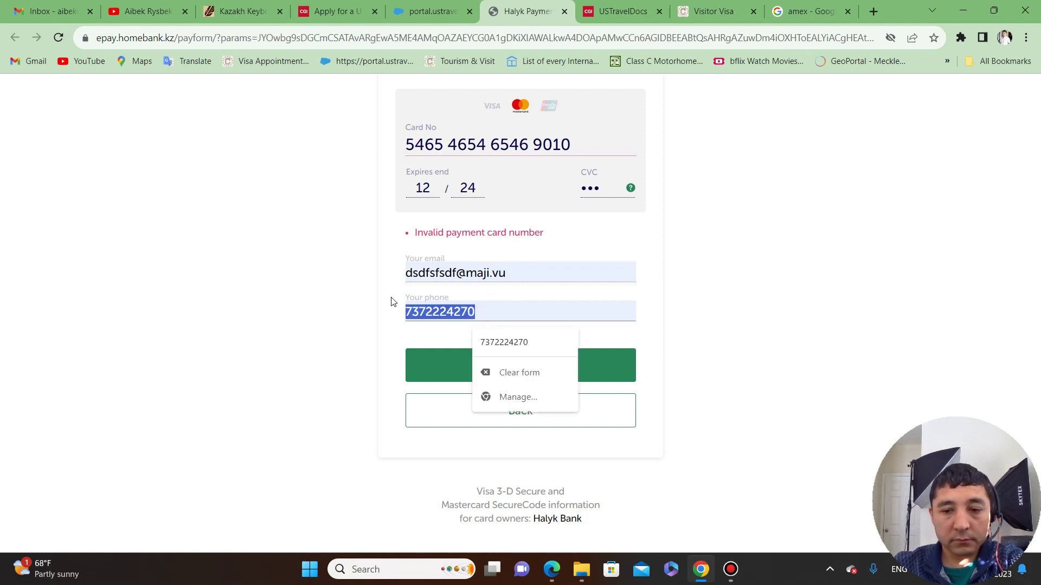
{"action": "key", "text": "BackSpace"}
{"action": "left_click", "coordinate": [813, 262]}
{"action": "left_click", "coordinate": [888, 329]}
View and close the CVC code help on the payment form.
{"action": "scroll", "coordinate": [678, 311], "scroll_direction": "up", "scroll_amount": 3}
{"action": "scroll", "coordinate": [555, 334], "scroll_direction": "down", "scroll_amount": 2}
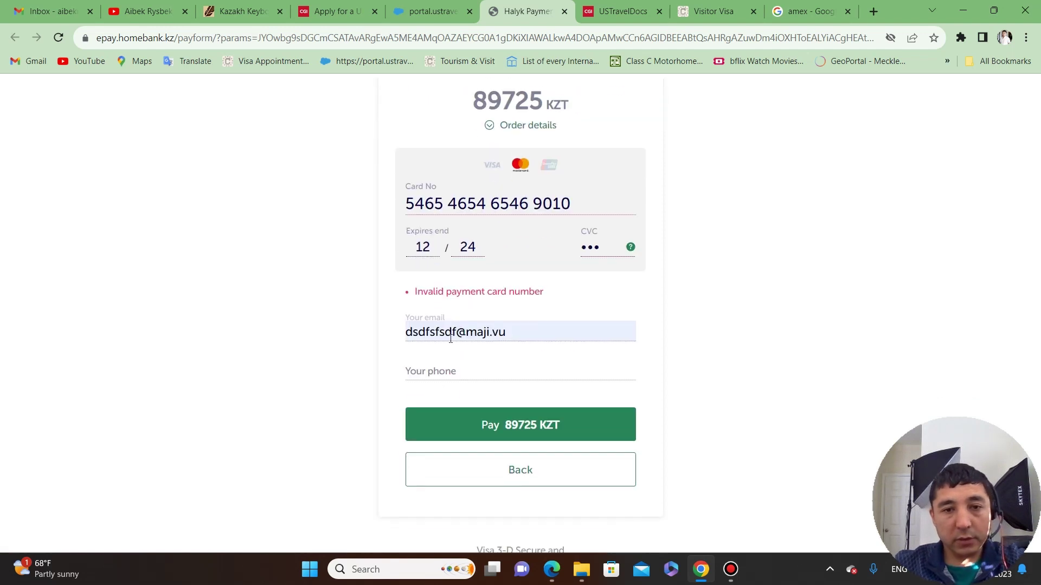
{"action": "scroll", "coordinate": [455, 320], "scroll_direction": "up", "scroll_amount": 1}
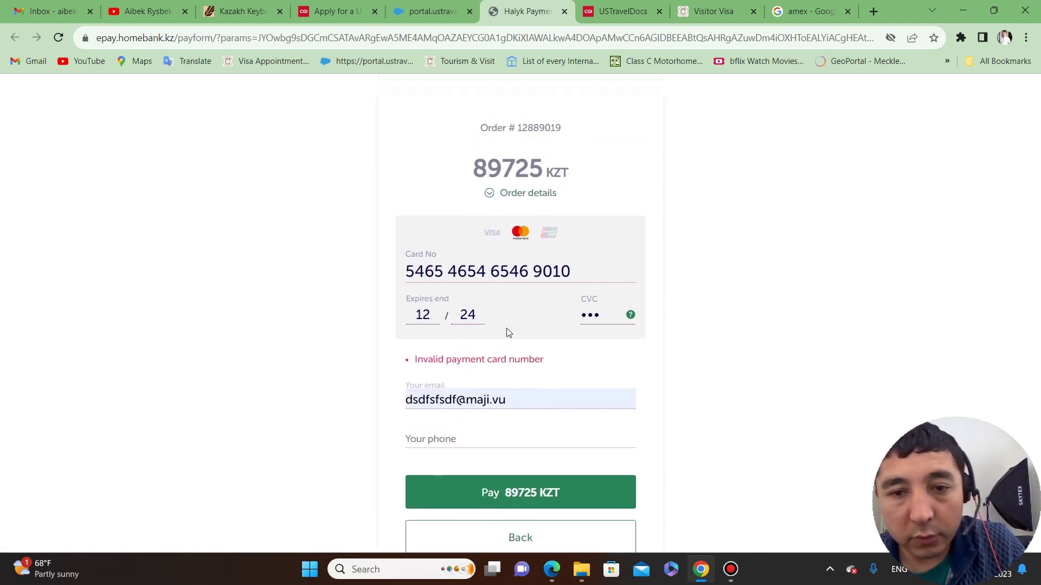
{"action": "left_click", "coordinate": [612, 314]}
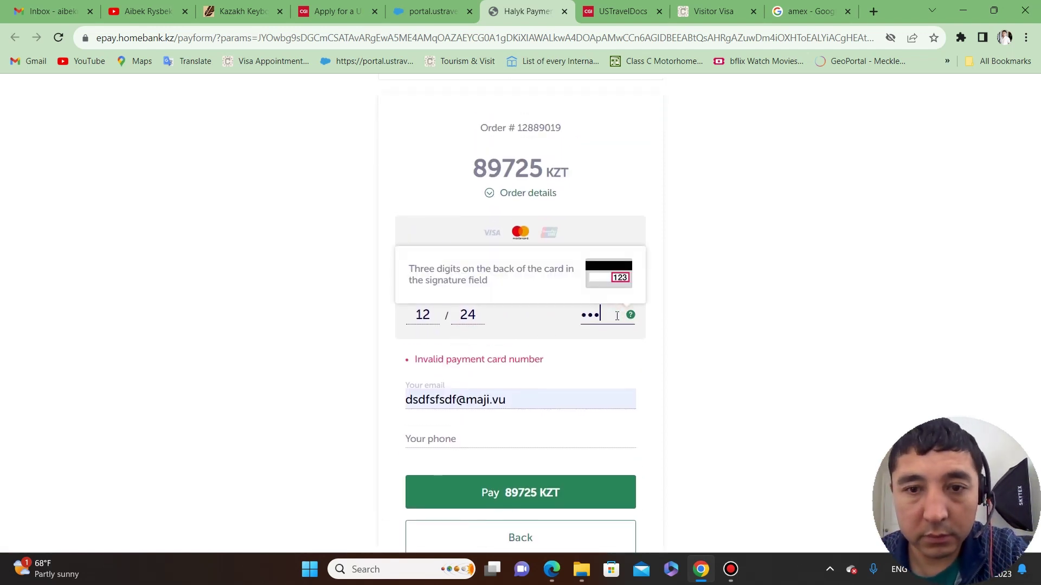
{"action": "left_click", "coordinate": [732, 299]}
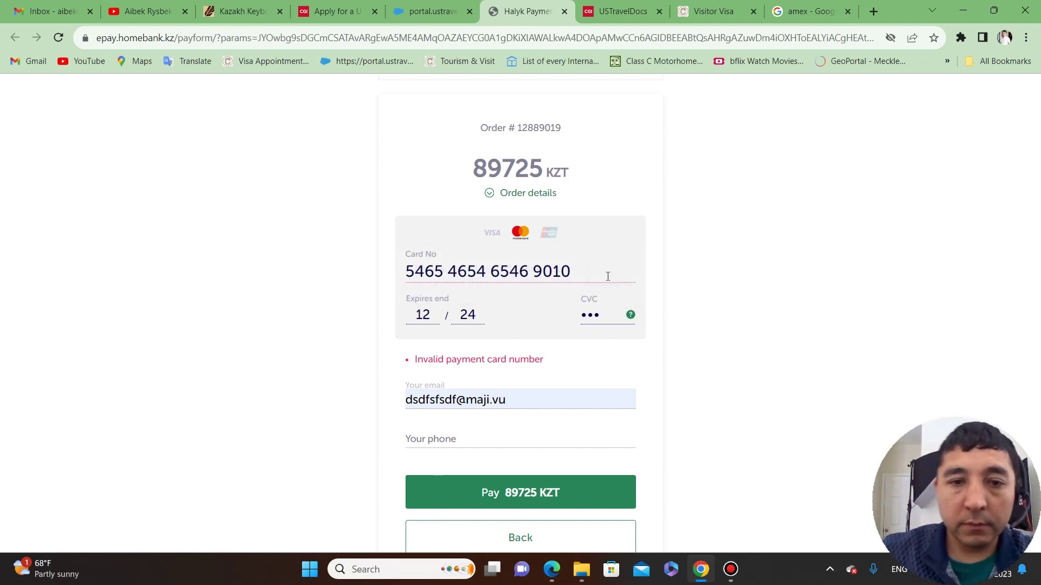
Expand the order details showing the payment reference, then go back to the visa portal.
{"action": "scroll", "coordinate": [677, 320], "scroll_direction": "down", "scroll_amount": 1}
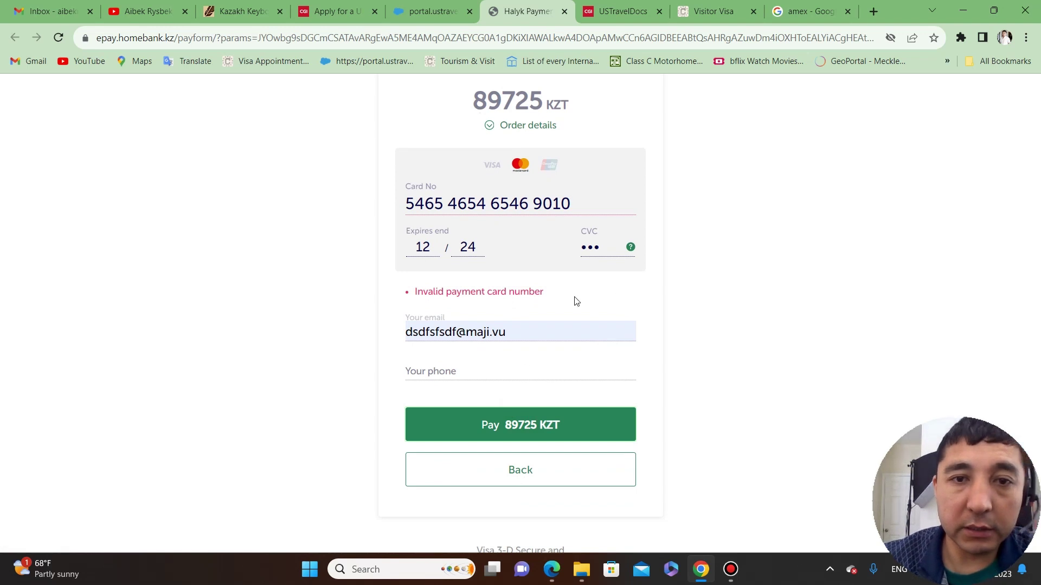
{"action": "left_click", "coordinate": [490, 127]}
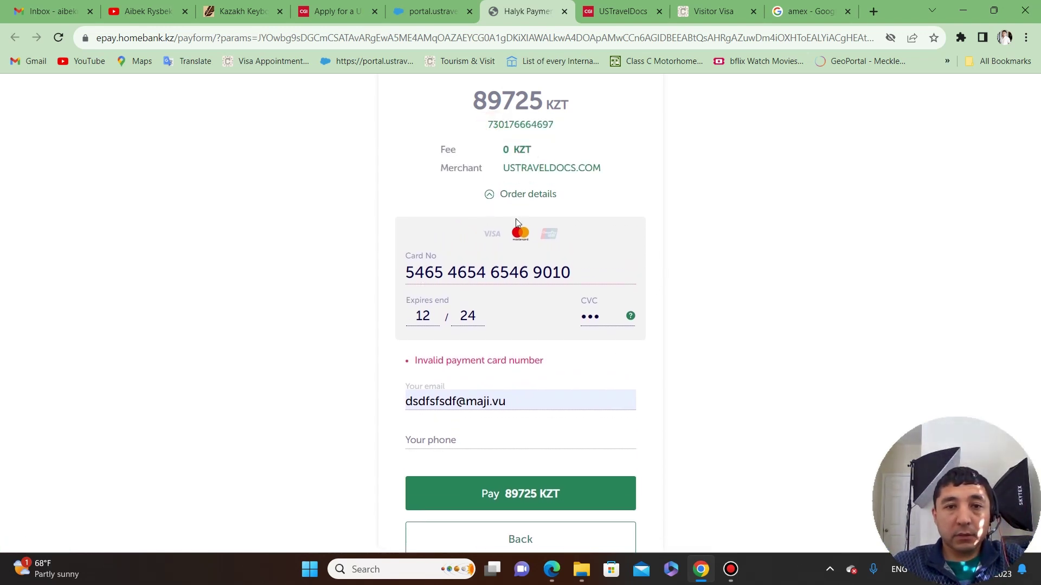
{"action": "scroll", "coordinate": [567, 351], "scroll_direction": "down", "scroll_amount": 1}
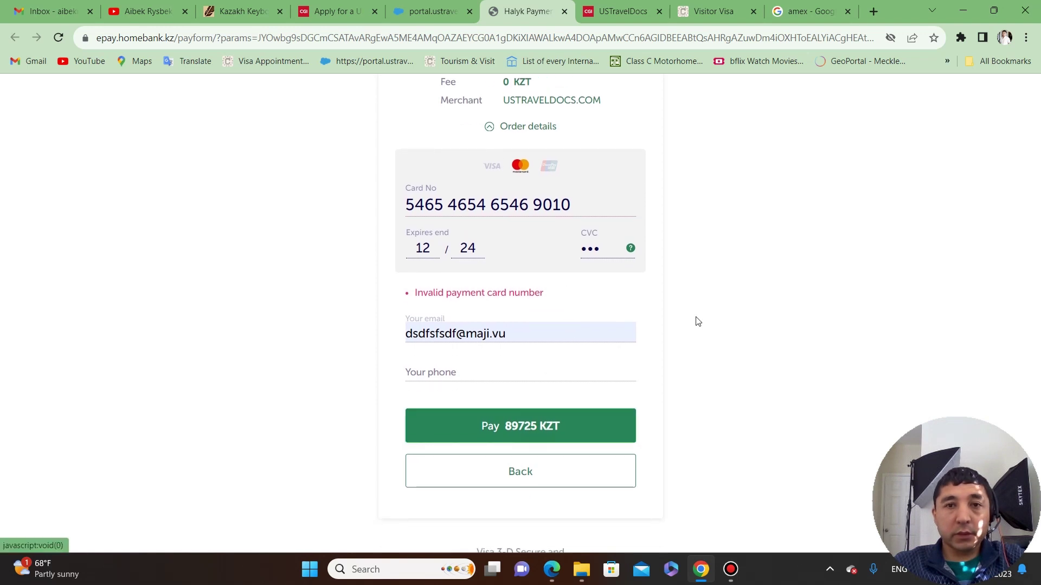
{"action": "scroll", "coordinate": [524, 217], "scroll_direction": "up", "scroll_amount": 3}
{"action": "left_click", "coordinate": [425, 10]}
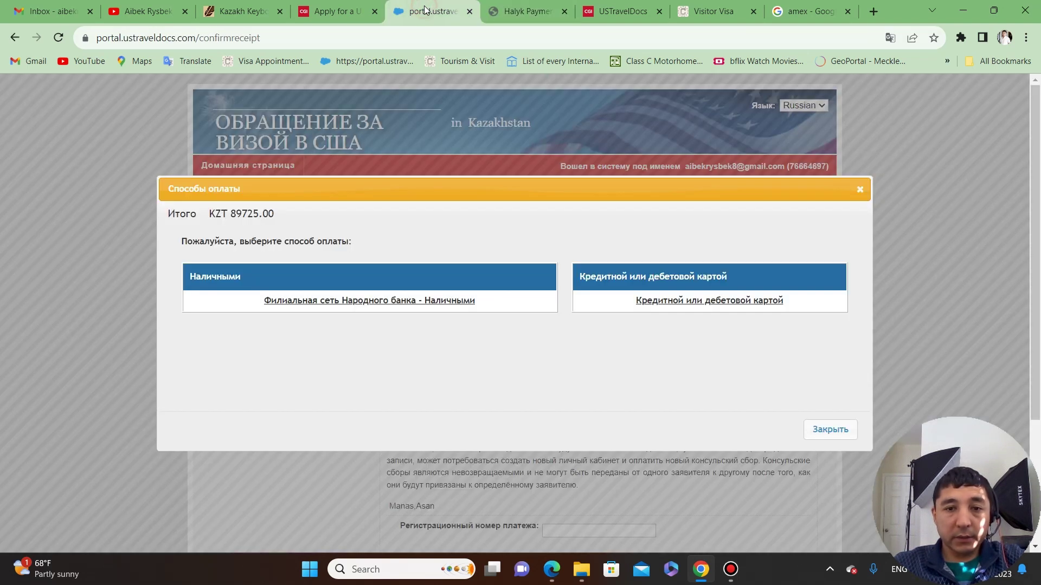
Close the payment-method dialog and focus the payment registration number field on step 8.
{"action": "left_click", "coordinate": [822, 430]}
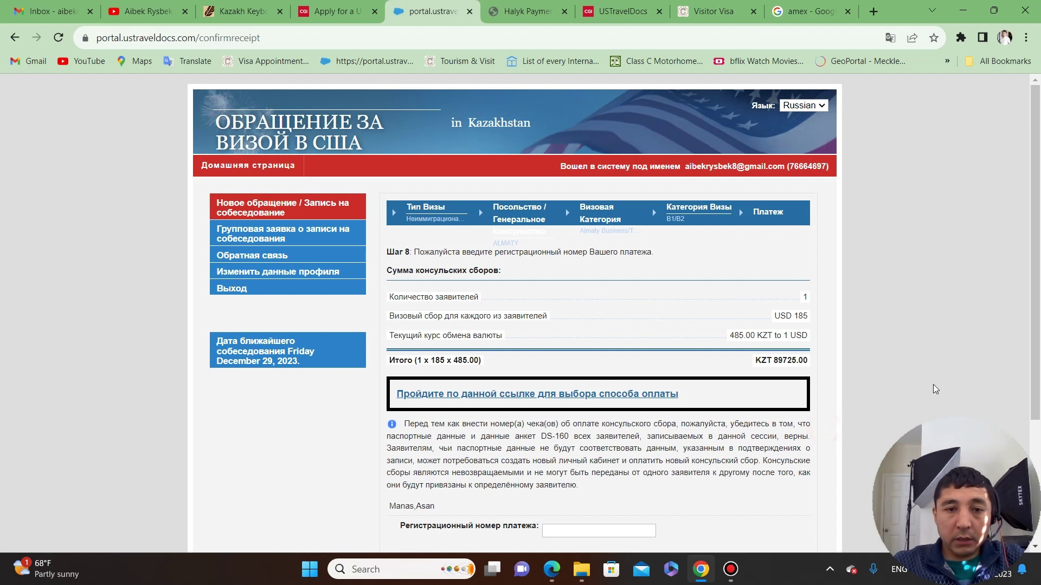
{"action": "scroll", "coordinate": [933, 312], "scroll_direction": "down", "scroll_amount": 2}
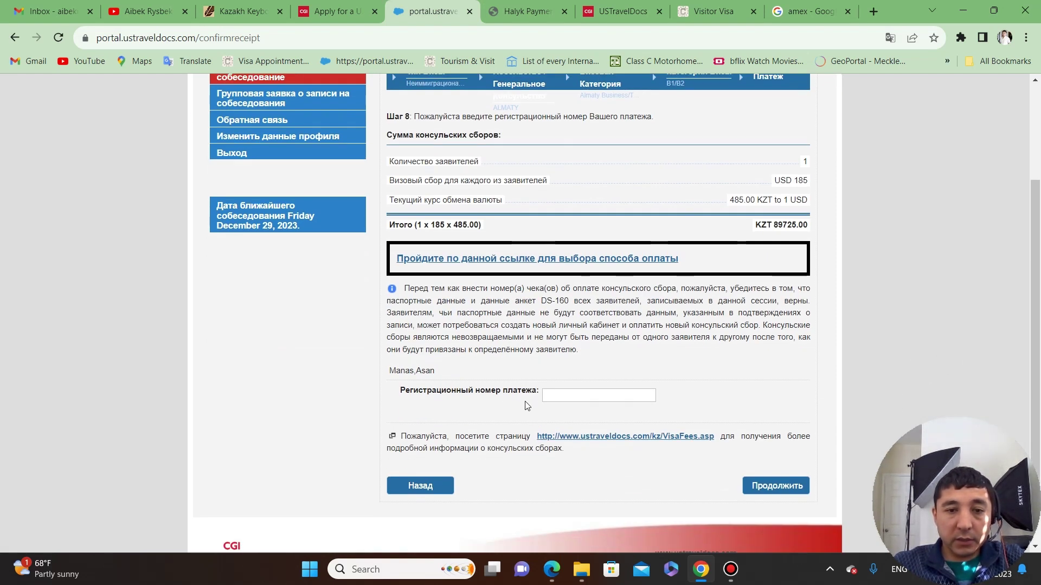
{"action": "left_click", "coordinate": [580, 397]}
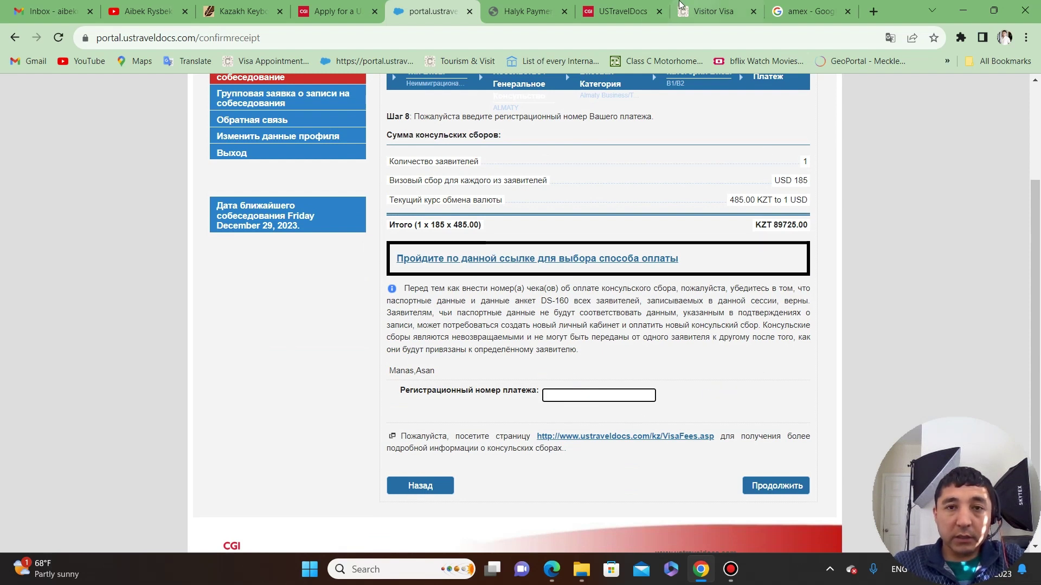
Move through the Halyk, Visitor Visa and deposit slip tabs to reach the MRV fee slip.
{"action": "left_click", "coordinate": [540, 6]}
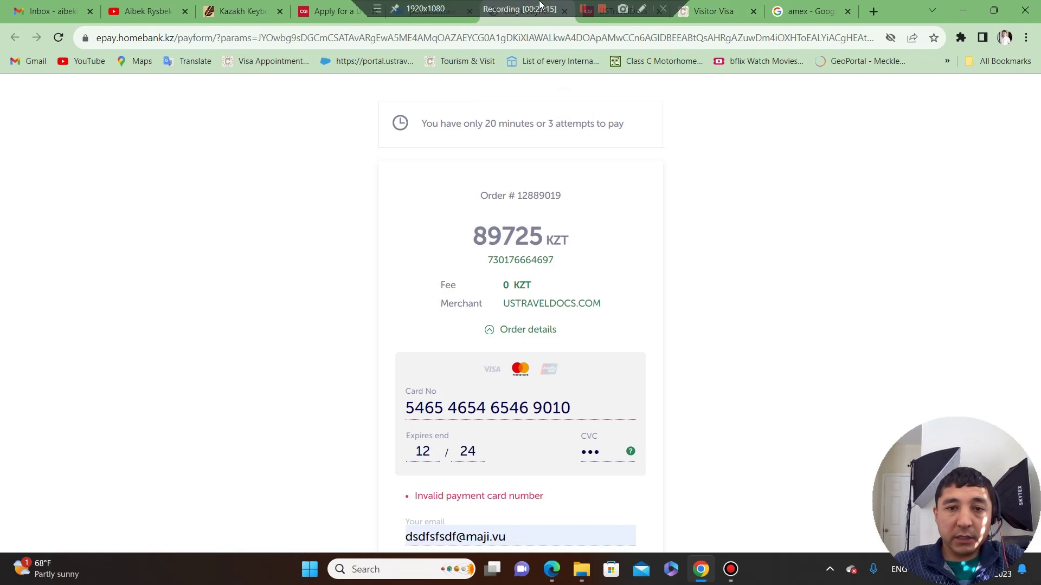
{"action": "left_click", "coordinate": [710, 12]}
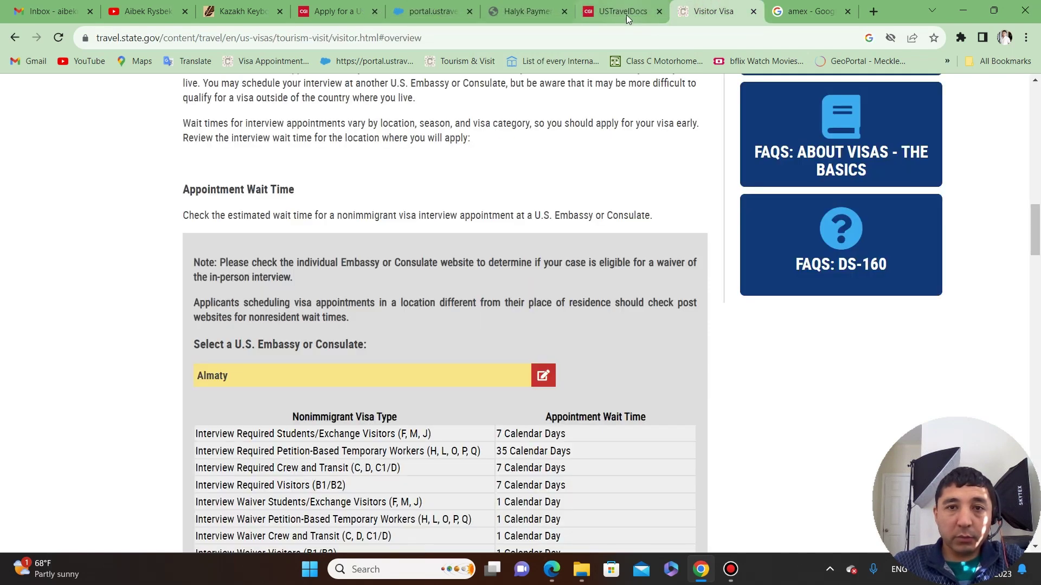
{"action": "left_click", "coordinate": [533, 13]}
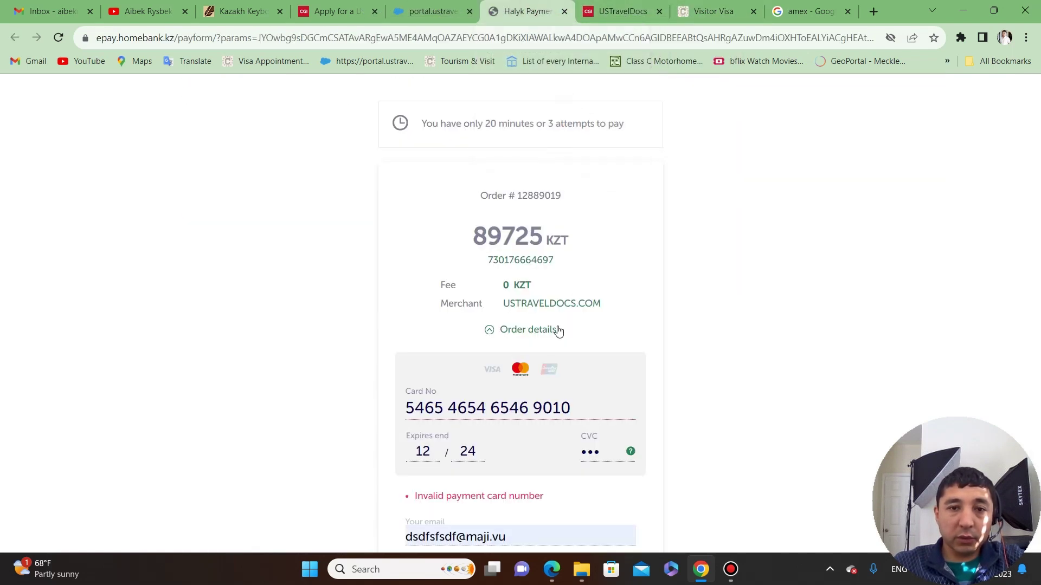
{"action": "left_click", "coordinate": [625, 10]}
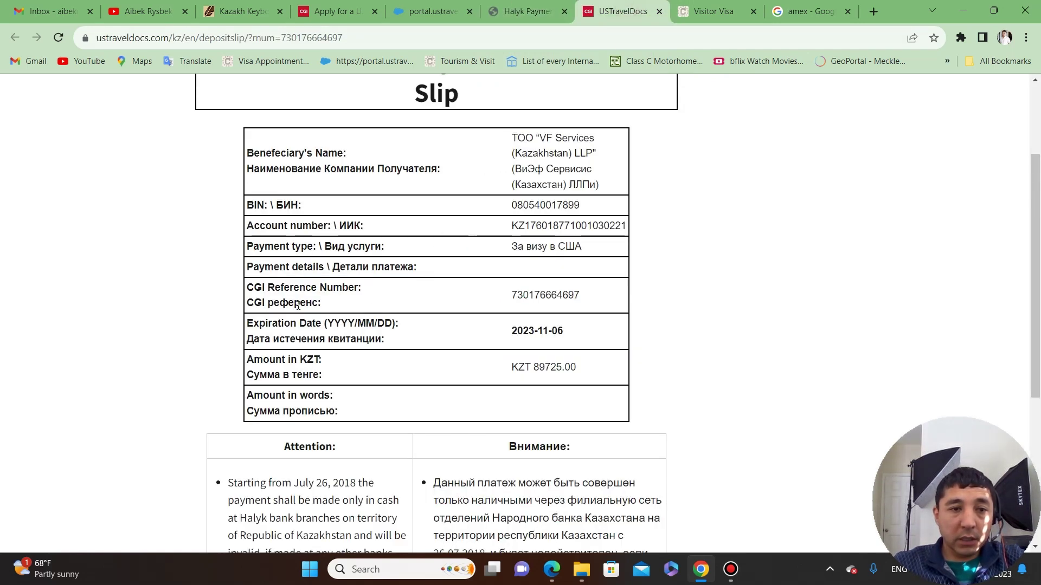
Select and copy the CGI Reference Number from the MRV fee deposit slip.
{"action": "left_click_drag", "start_coordinate": [512, 296], "coordinate": [582, 303]}
{"action": "right_click", "coordinate": [558, 294]}
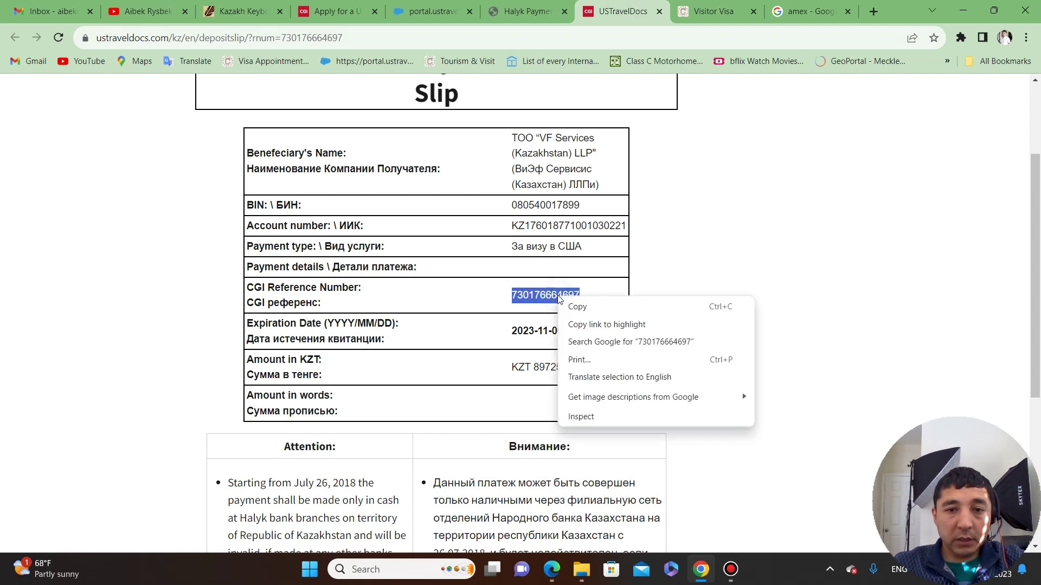
{"action": "left_click", "coordinate": [578, 302]}
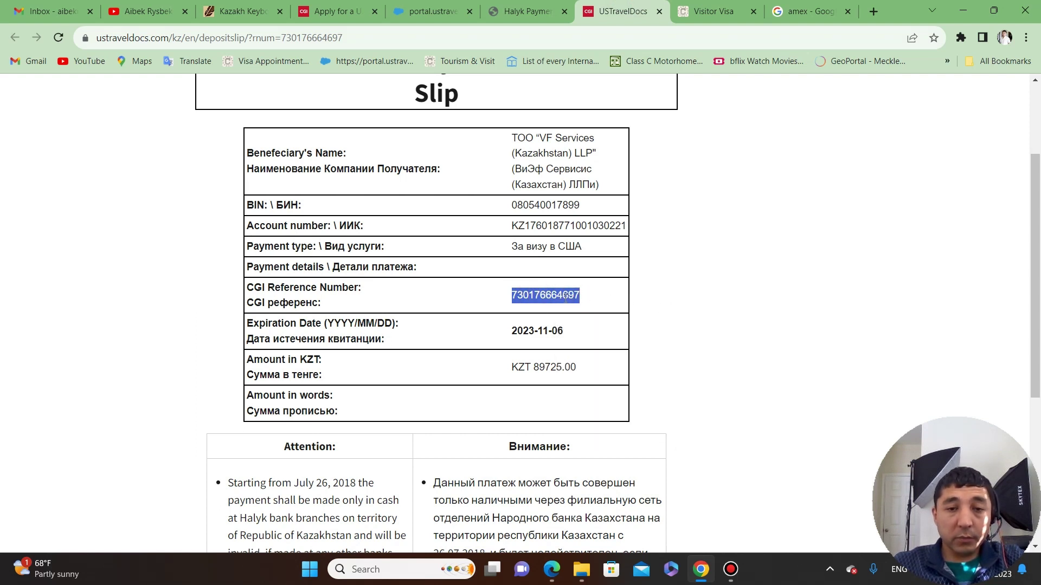
{"action": "scroll", "coordinate": [646, 268], "scroll_direction": "up", "scroll_amount": 3}
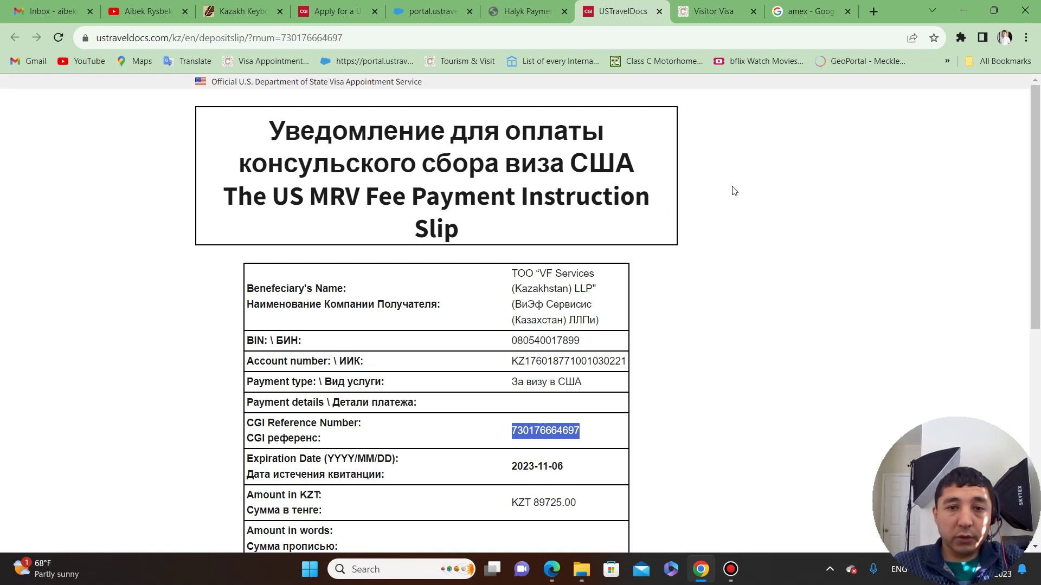
{"action": "scroll", "coordinate": [563, 386], "scroll_direction": "down", "scroll_amount": 1}
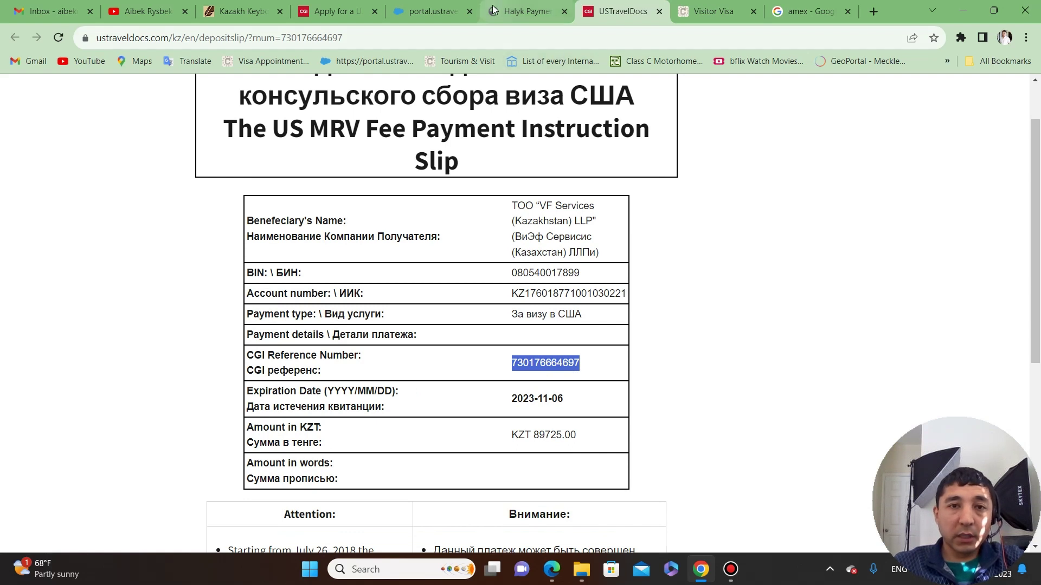
{"action": "left_click", "coordinate": [525, 11]}
Paste the CGI reference number into Регистрационный номер платежа, submit, and confirm the fee notice.
{"action": "left_click", "coordinate": [432, 11]}
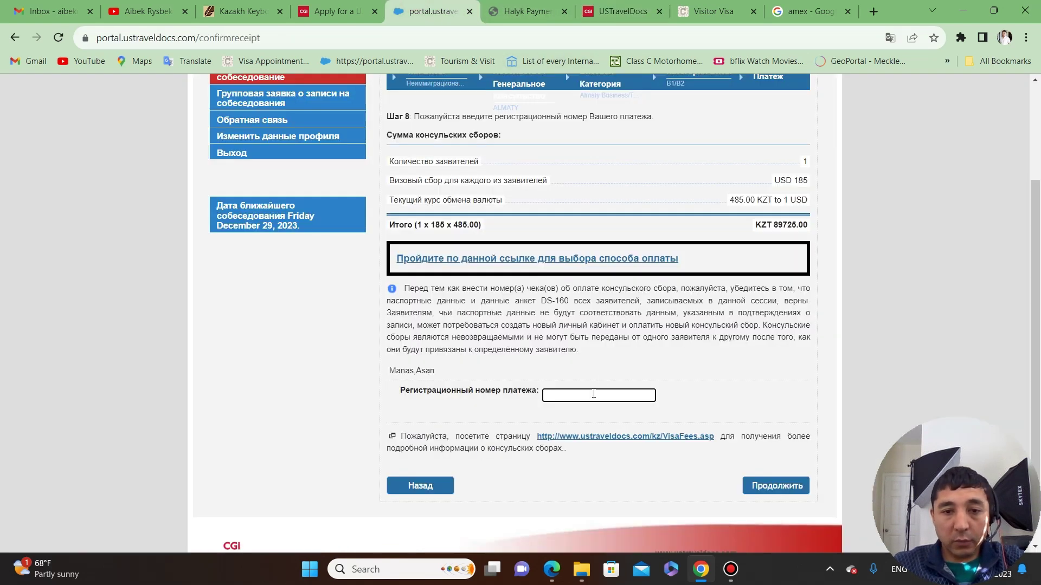
{"action": "key", "text": "ctrl+v"}
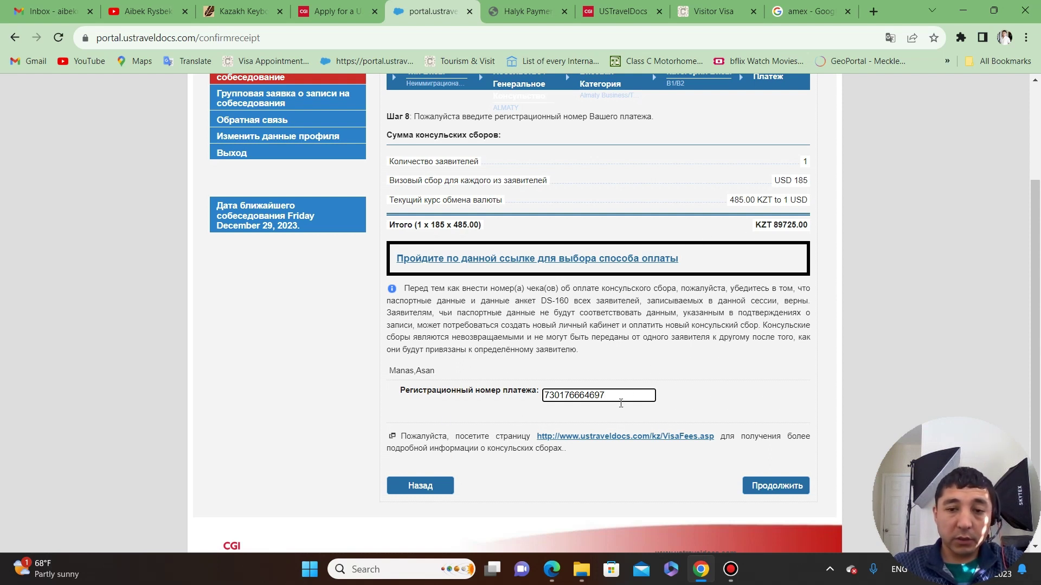
{"action": "left_click", "coordinate": [758, 483]}
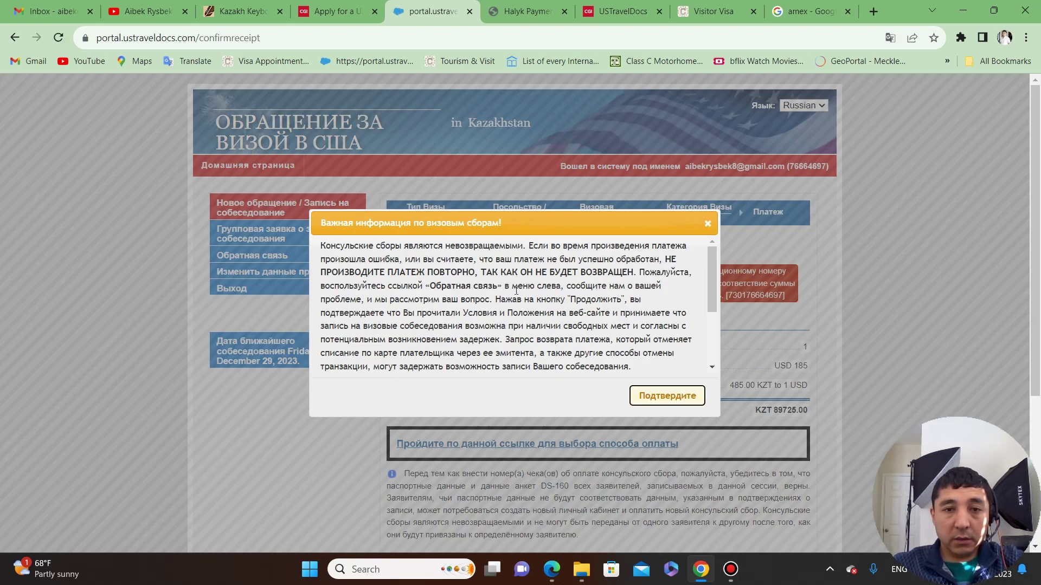
{"action": "left_click", "coordinate": [653, 399]}
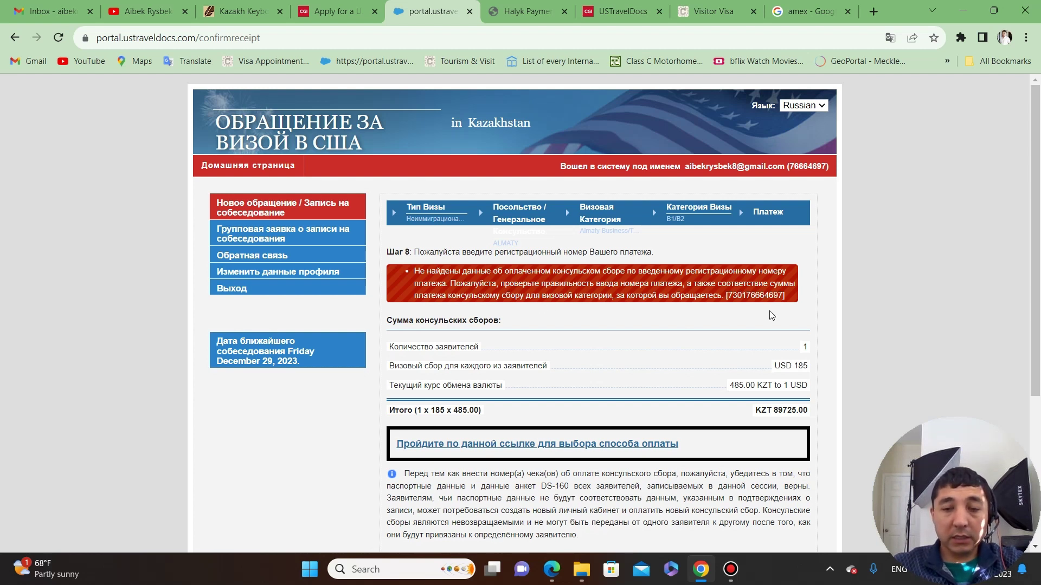
{"action": "scroll", "coordinate": [769, 320], "scroll_direction": "down", "scroll_amount": 1}
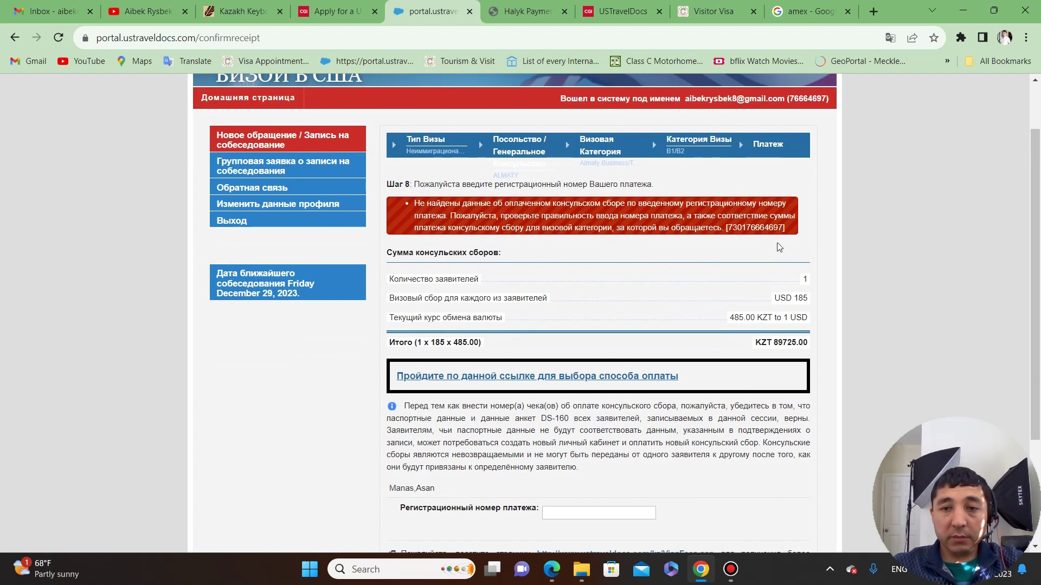
{"action": "scroll", "coordinate": [729, 329], "scroll_direction": "down", "scroll_amount": 3}
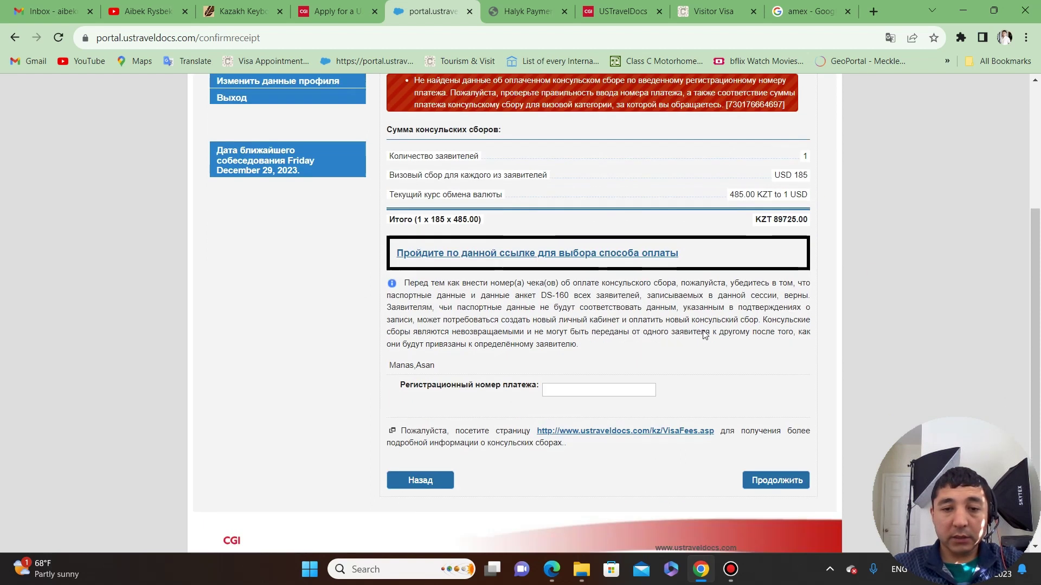
{"action": "scroll", "coordinate": [643, 346], "scroll_direction": "up", "scroll_amount": 3}
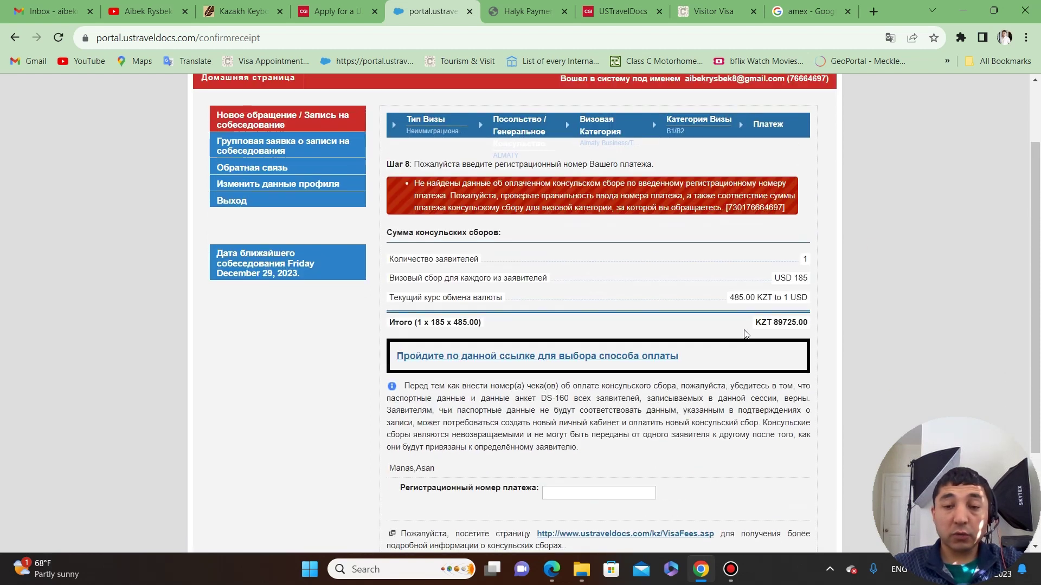
{"action": "scroll", "coordinate": [607, 78], "scroll_direction": "down", "scroll_amount": 3}
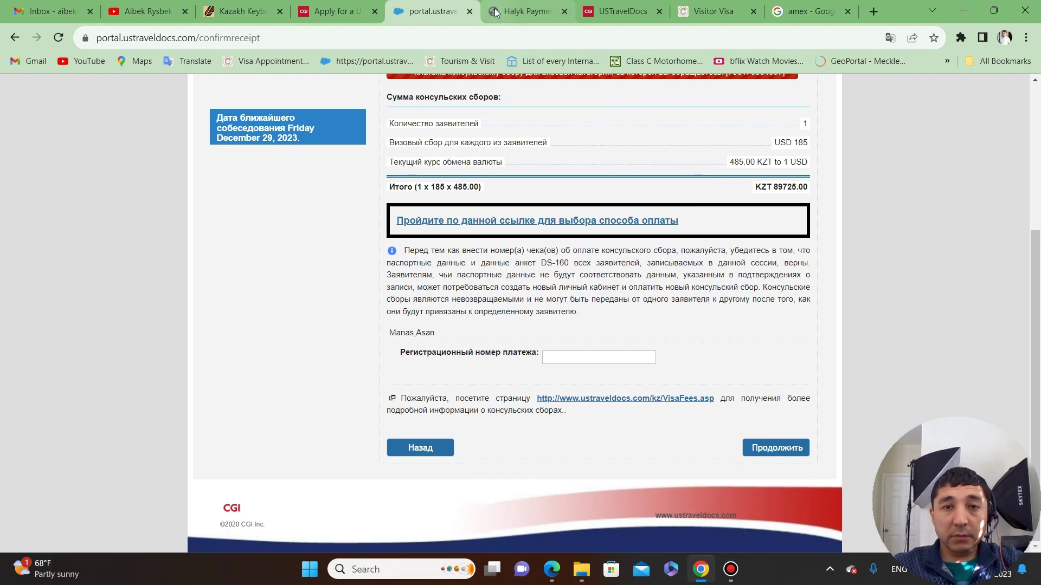
{"action": "left_click", "coordinate": [494, 9]}
{"action": "left_click", "coordinate": [617, 11]}
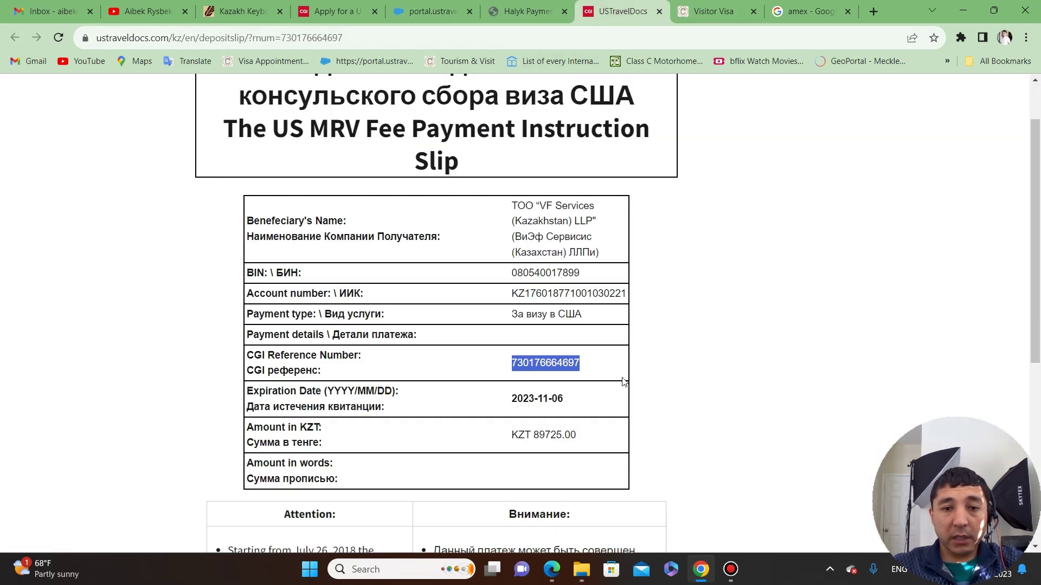
{"action": "left_click", "coordinate": [434, 11]}
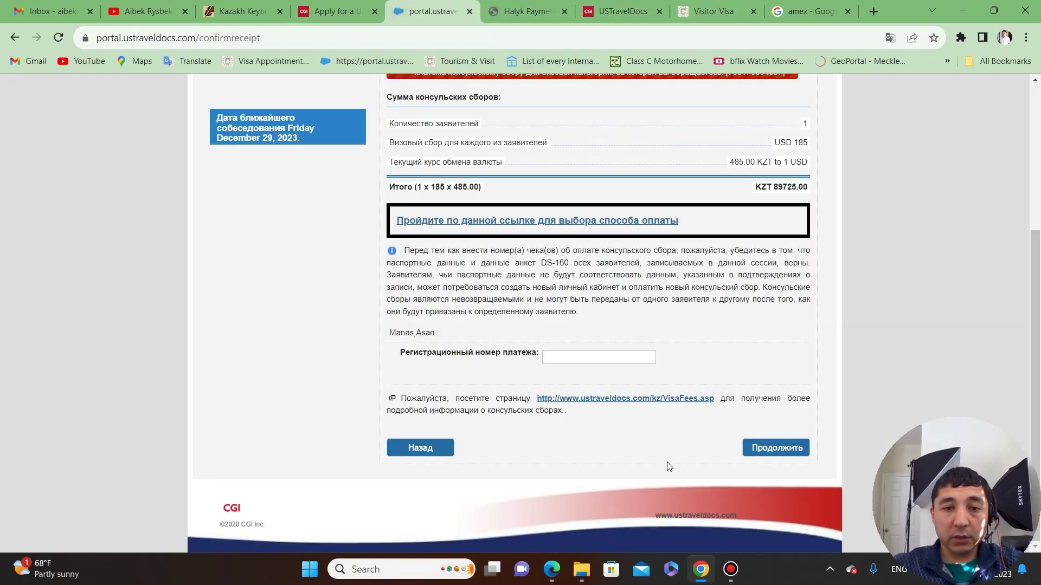
{"action": "left_click", "coordinate": [544, 5]}
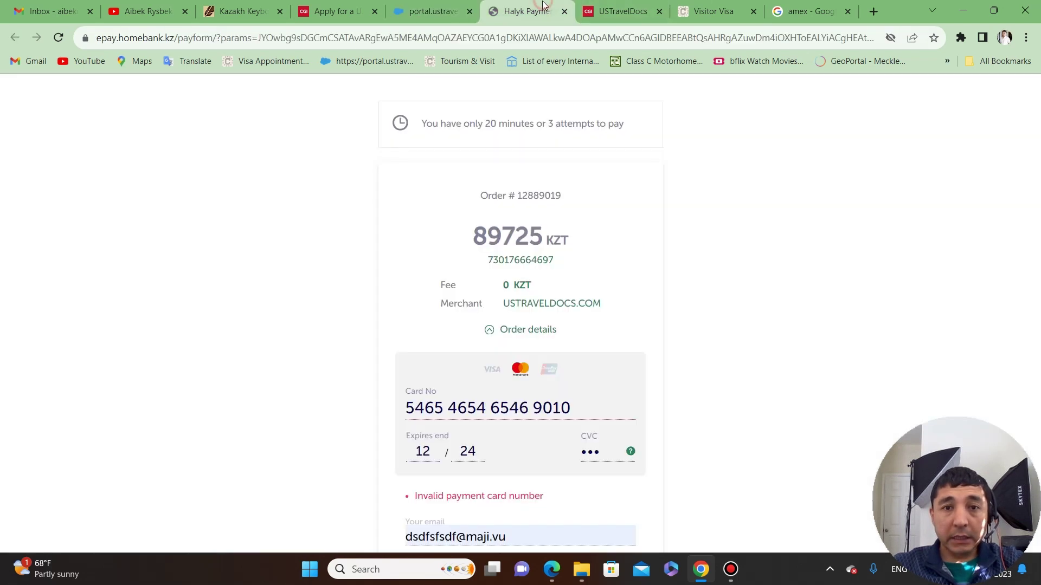
{"action": "left_click", "coordinate": [433, 11]}
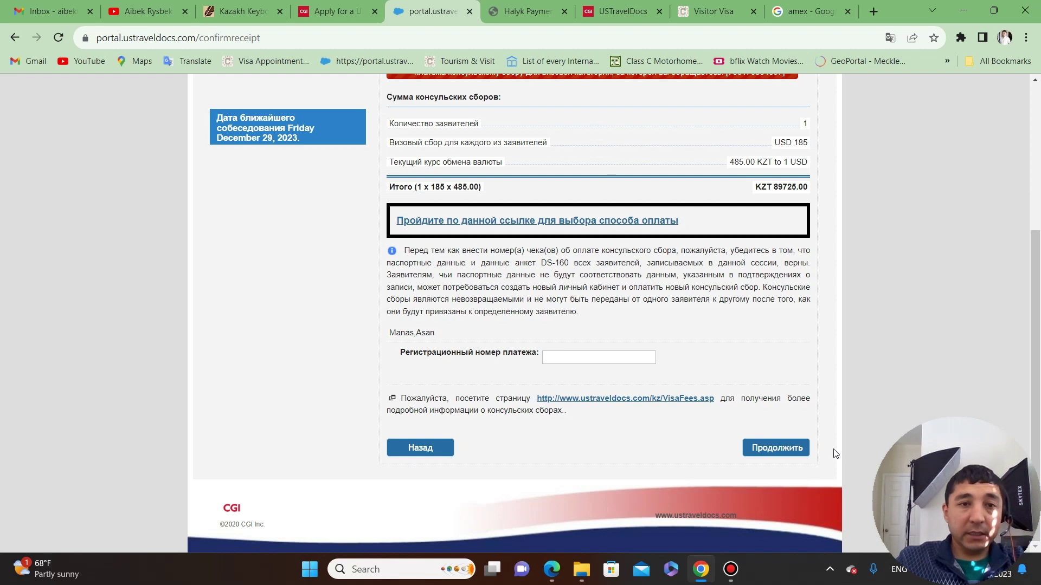
{"action": "scroll", "coordinate": [848, 422], "scroll_direction": "up", "scroll_amount": 1}
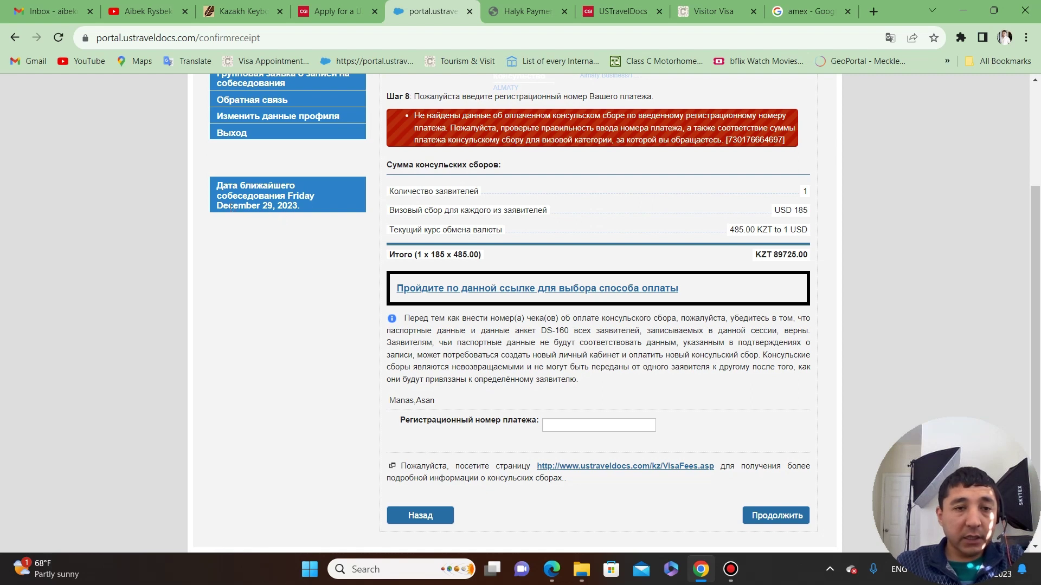
{"action": "left_click_drag", "start_coordinate": [218, 205], "coordinate": [313, 205]}
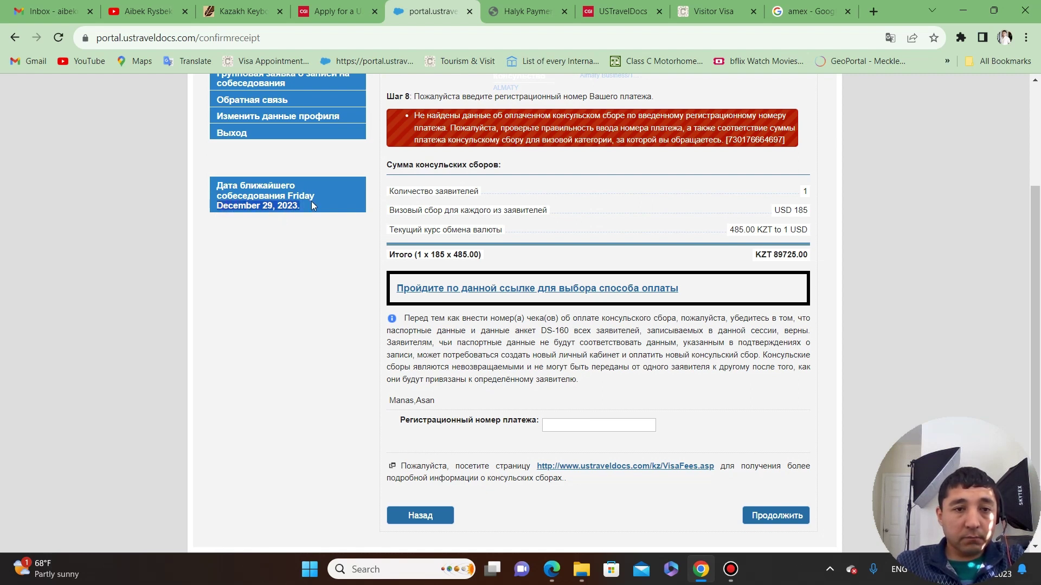
{"action": "left_click", "coordinate": [290, 230]}
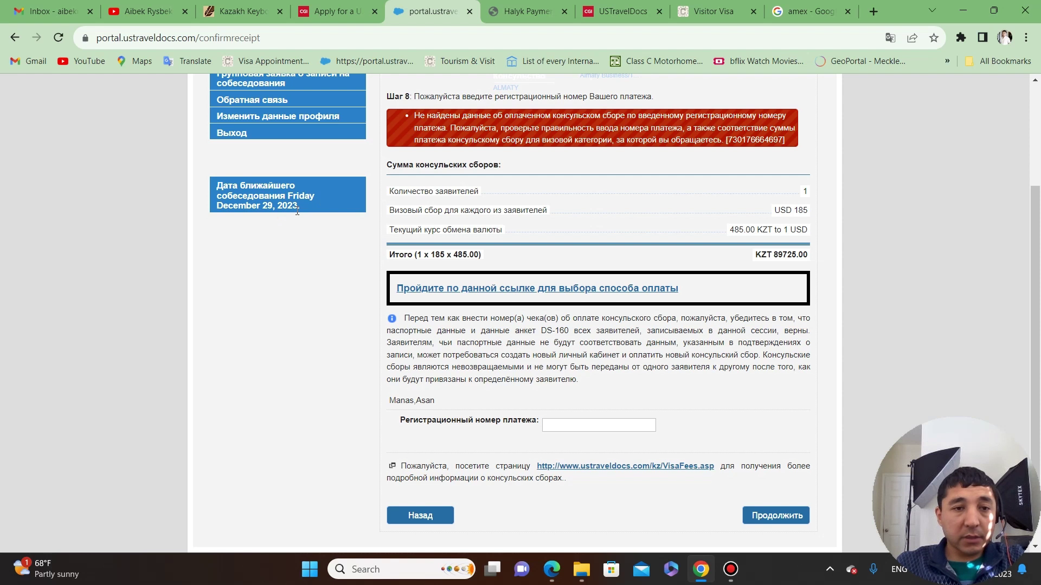
{"action": "left_click_drag", "start_coordinate": [220, 206], "coordinate": [309, 211]}
{"action": "left_click", "coordinate": [294, 240]}
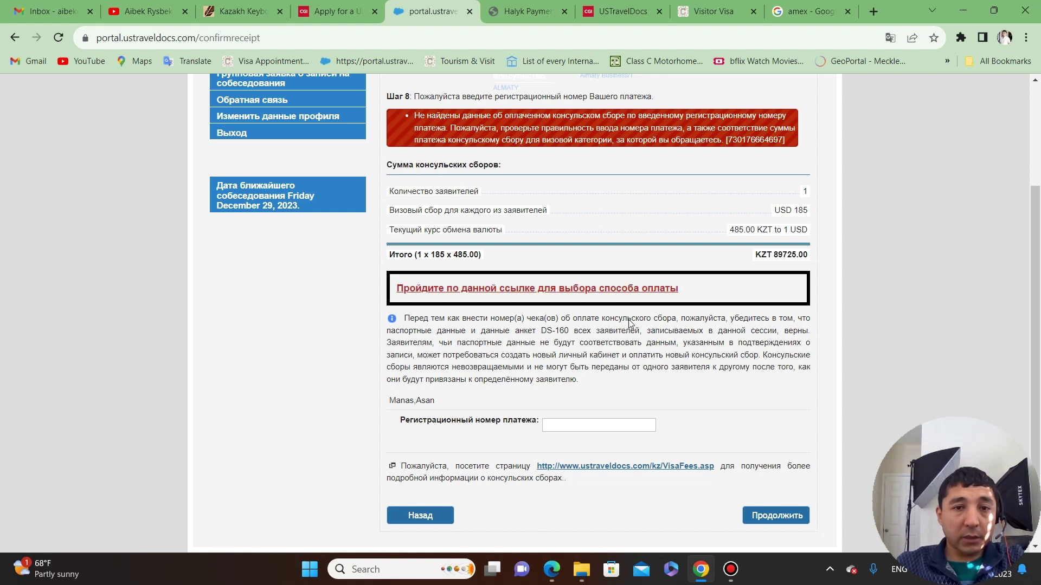
{"action": "left_click_drag", "start_coordinate": [311, 211], "coordinate": [213, 211]}
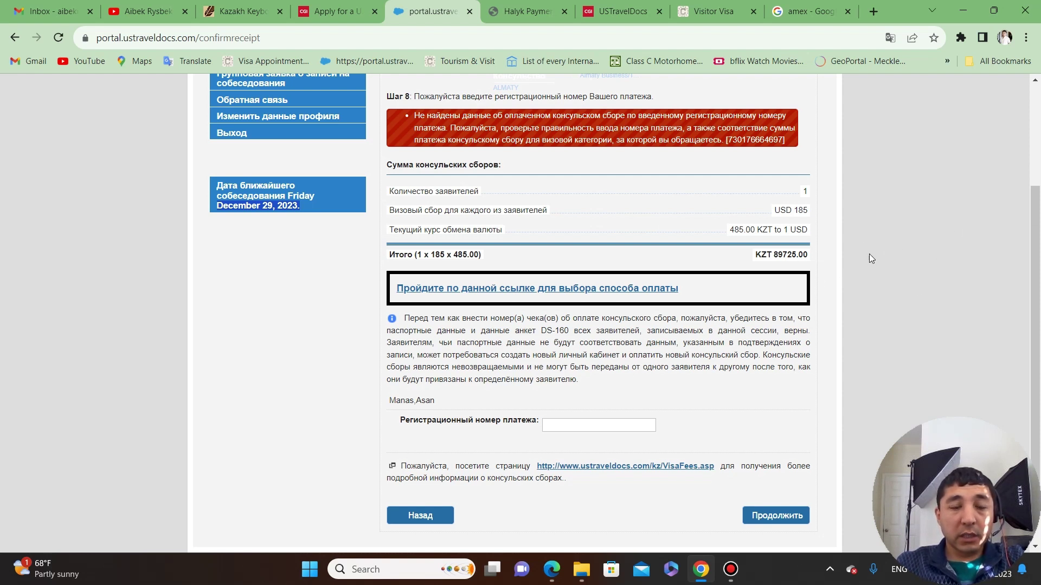
{"action": "left_click_drag", "start_coordinate": [312, 209], "coordinate": [212, 211]}
{"action": "left_click", "coordinate": [212, 212]}
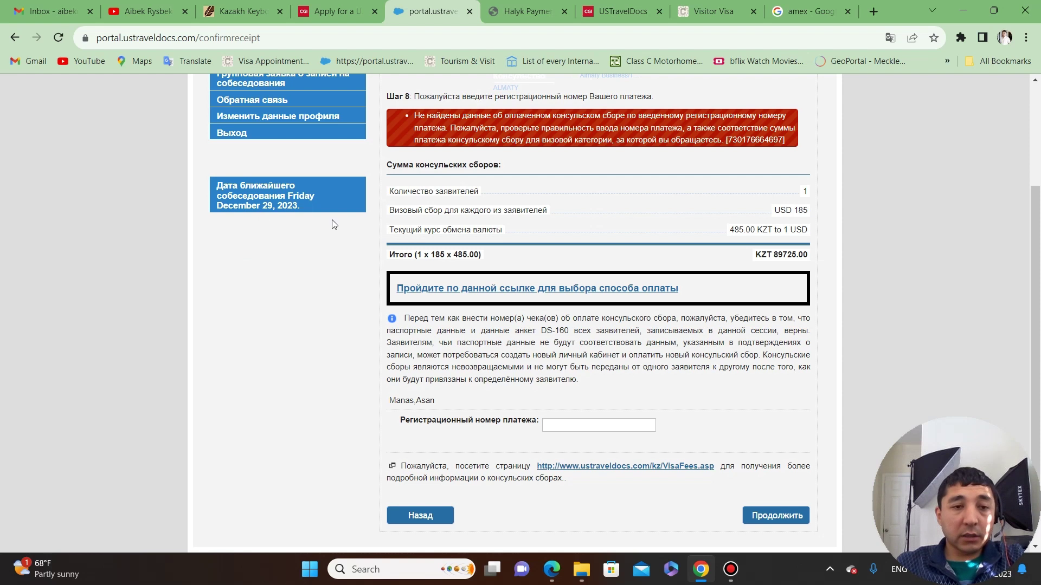
Fill the payment registration number field with the autofill-suggested MRV fee reference.
{"action": "left_click", "coordinate": [621, 424]}
{"action": "left_click", "coordinate": [650, 457]}
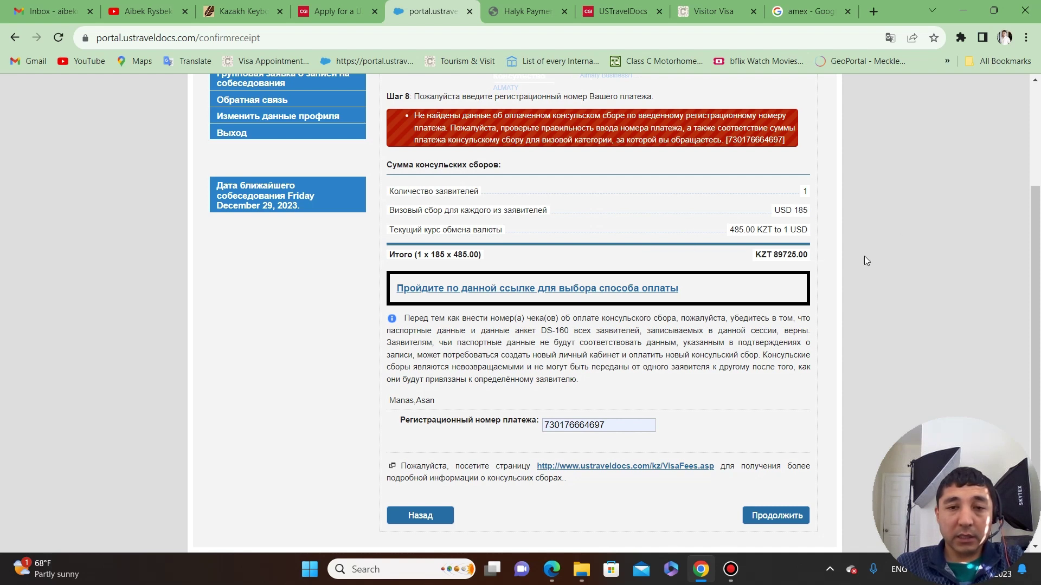
{"action": "left_click", "coordinate": [907, 211]}
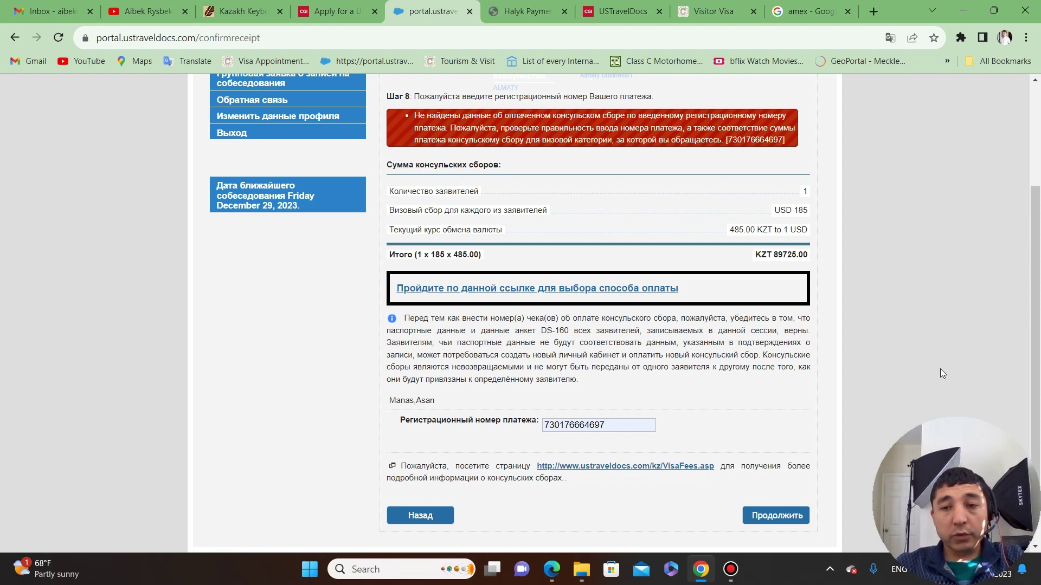
Scroll down and highlight the KZT 89725.00 total to check the amount.
{"action": "scroll", "coordinate": [748, 338], "scroll_direction": "down", "scroll_amount": 2}
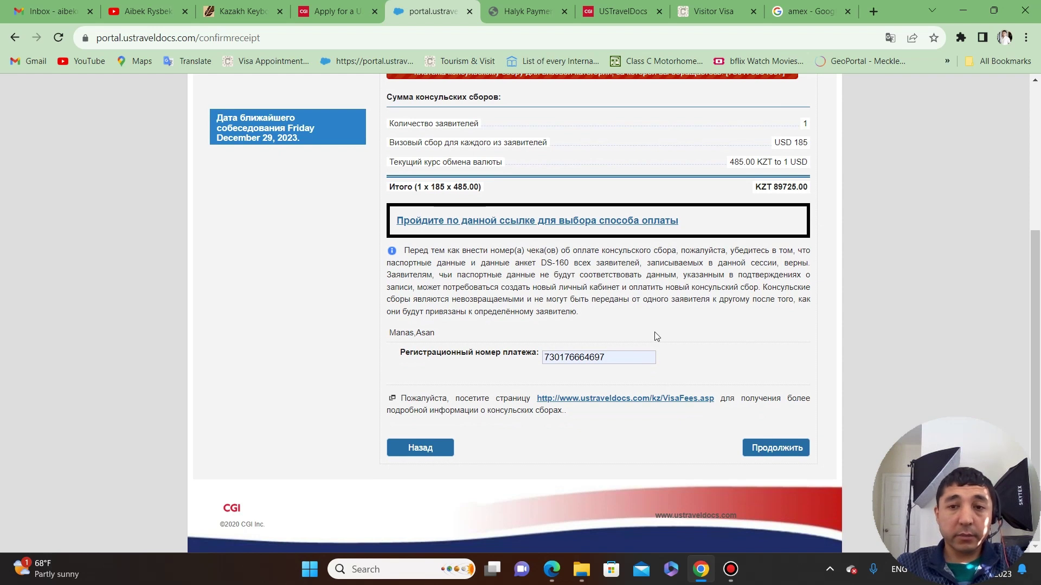
{"action": "left_click_drag", "start_coordinate": [773, 187], "coordinate": [894, 195]}
{"action": "left_click", "coordinate": [845, 198]}
{"action": "double_click", "coordinate": [764, 187]}
{"action": "left_click", "coordinate": [819, 190]}
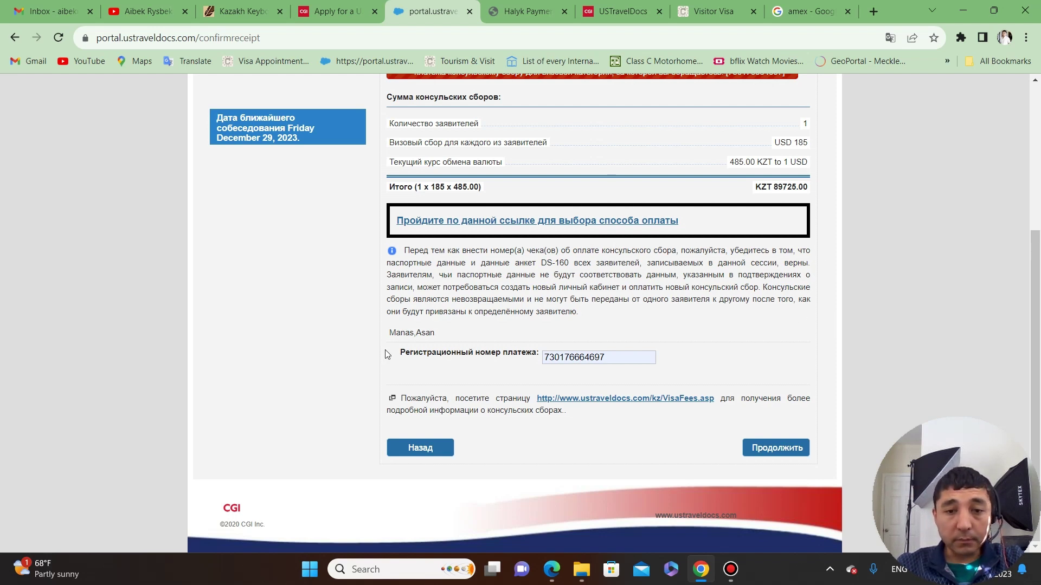
{"action": "scroll", "coordinate": [365, 356], "scroll_direction": "up", "scroll_amount": 4}
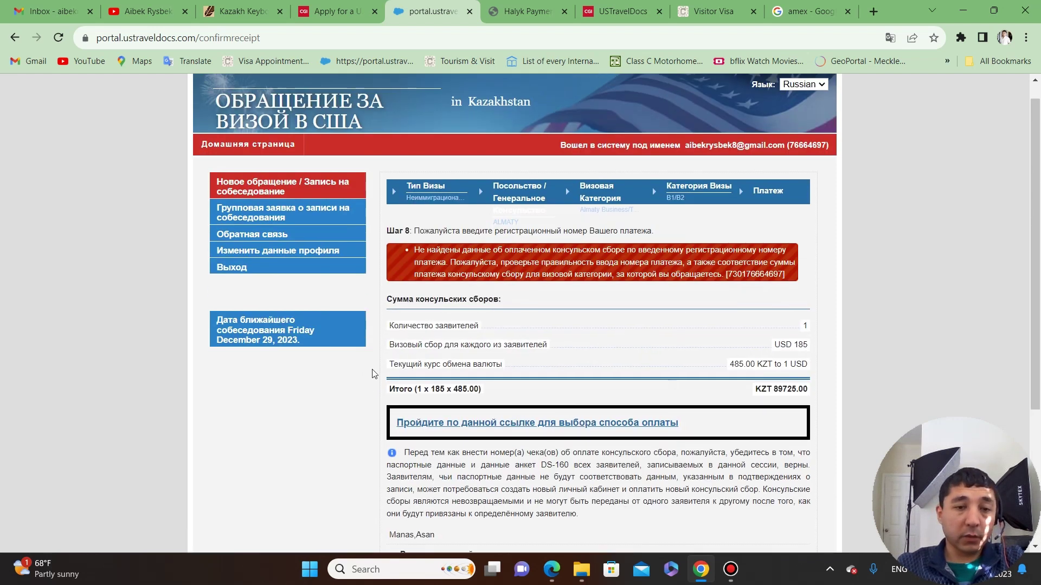
{"action": "scroll", "coordinate": [372, 374], "scroll_direction": "down", "scroll_amount": 1}
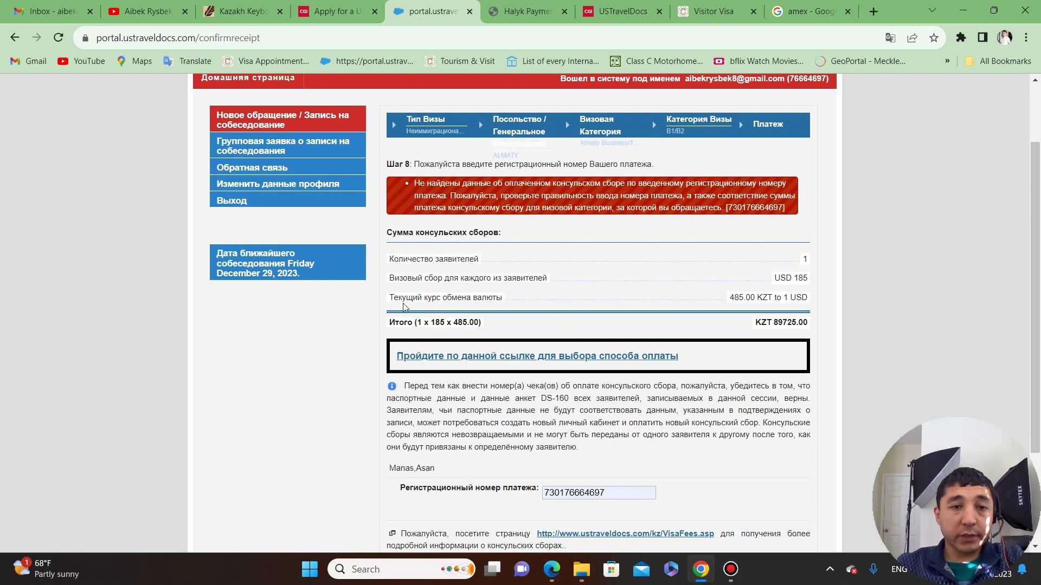
{"action": "left_click_drag", "start_coordinate": [317, 280], "coordinate": [217, 254]}
{"action": "left_click", "coordinate": [247, 306]}
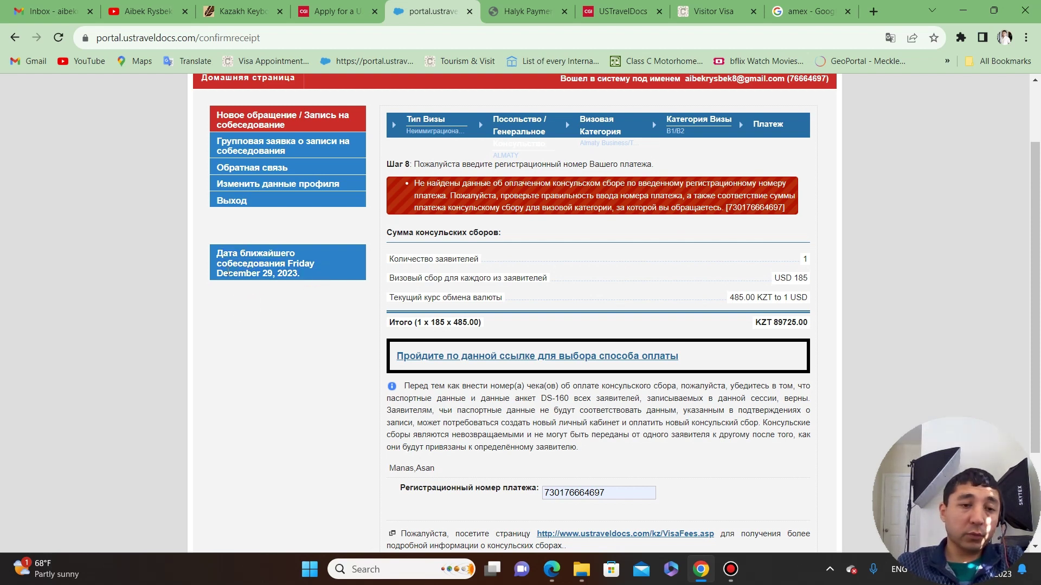
{"action": "left_click_drag", "start_coordinate": [219, 274], "coordinate": [318, 282]}
{"action": "left_click", "coordinate": [303, 318]}
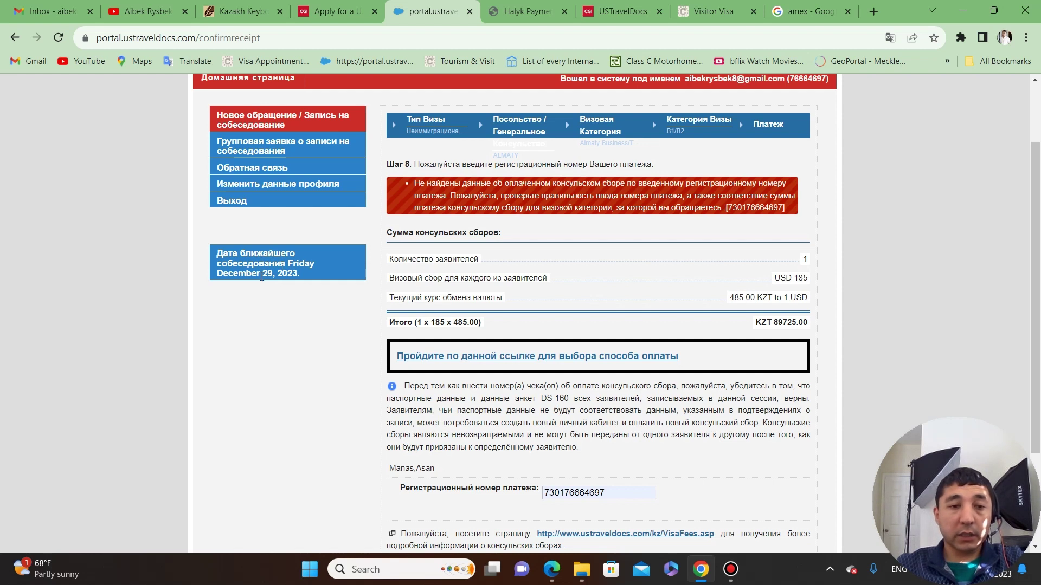
{"action": "left_click_drag", "start_coordinate": [322, 273], "coordinate": [215, 252]}
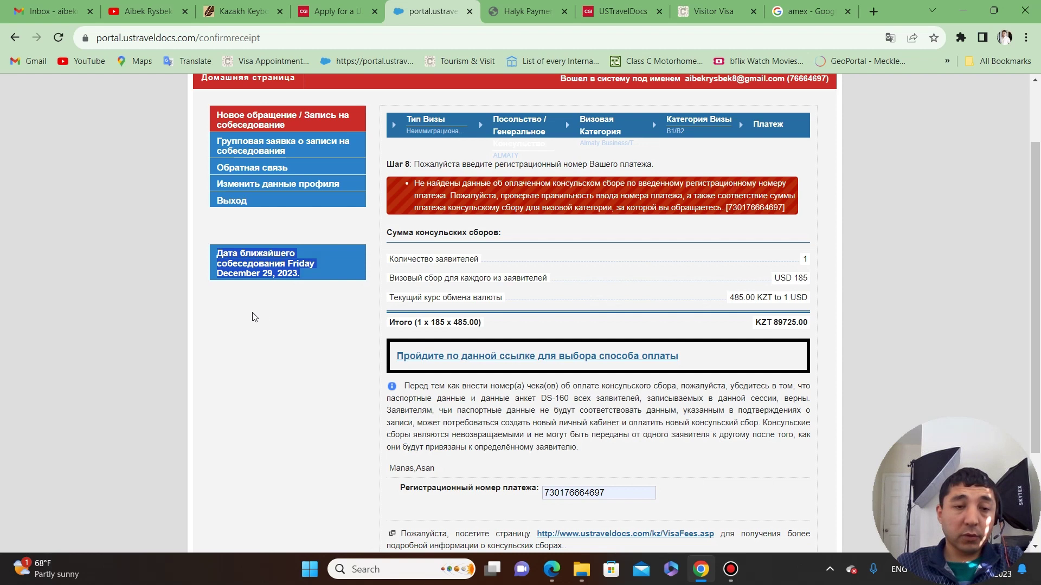
{"action": "left_click", "coordinate": [285, 295]}
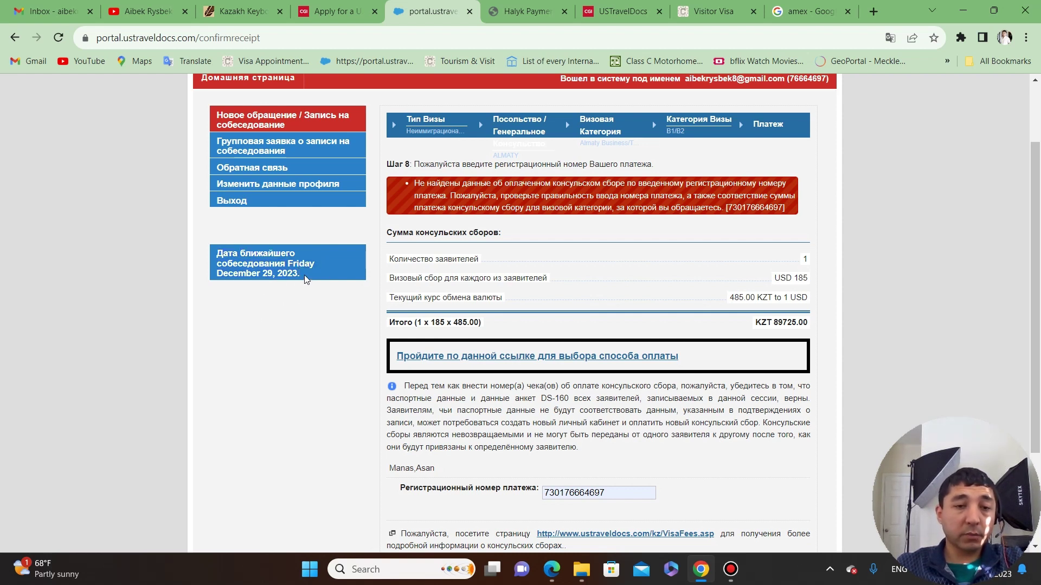
{"action": "left_click_drag", "start_coordinate": [305, 275], "coordinate": [217, 253]}
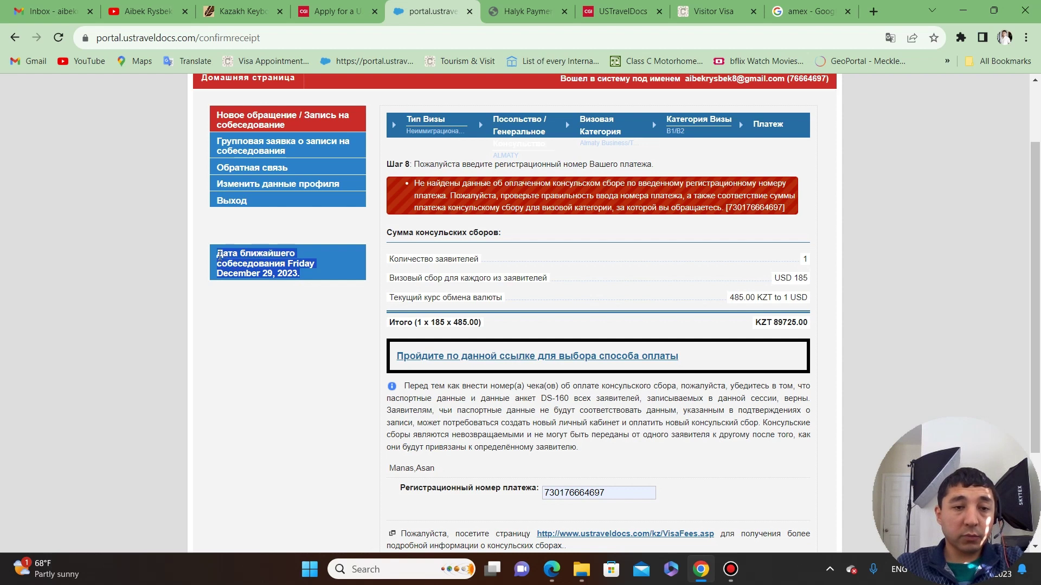
{"action": "left_click", "coordinate": [294, 313]}
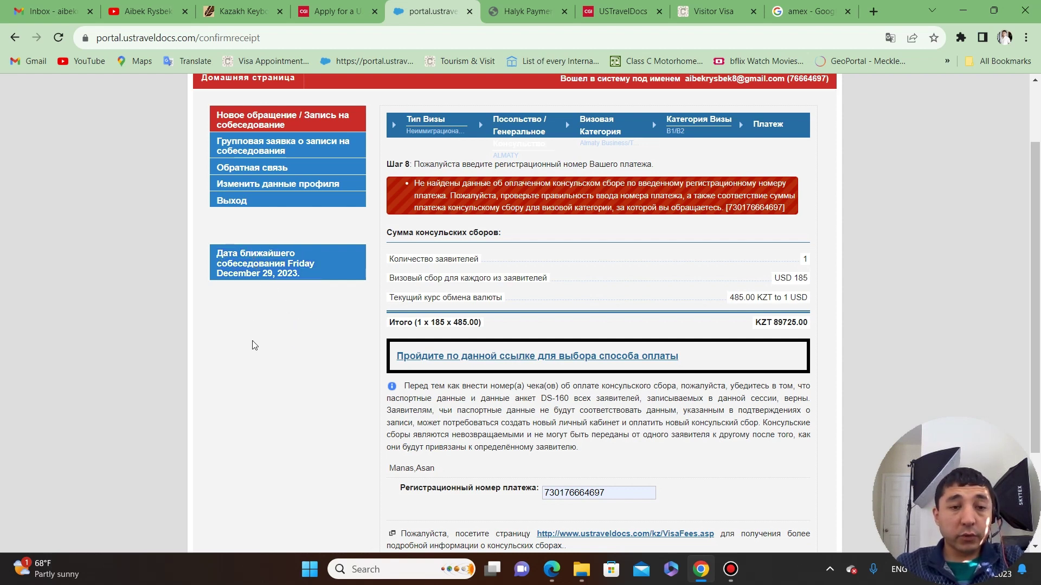
{"action": "double_click", "coordinate": [297, 274]}
{"action": "left_click_drag", "start_coordinate": [301, 274], "coordinate": [226, 274]}
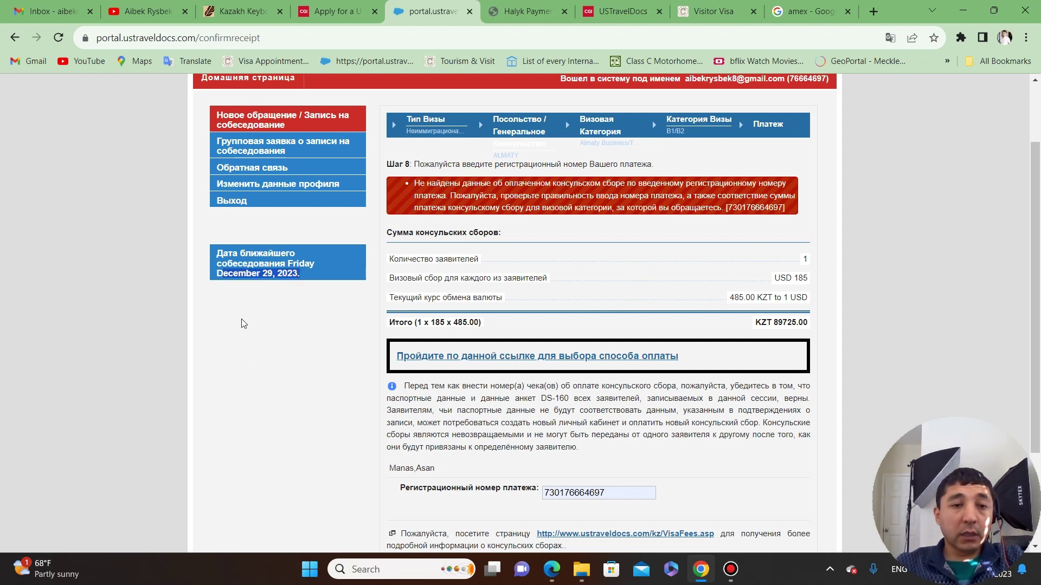
{"action": "left_click", "coordinate": [266, 339]}
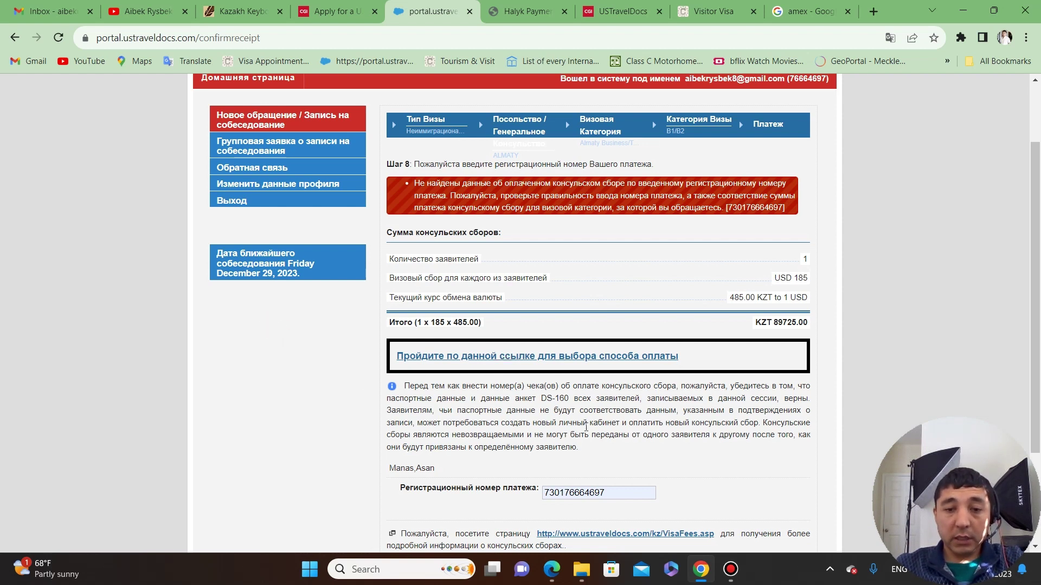
{"action": "scroll", "coordinate": [585, 427], "scroll_direction": "down", "scroll_amount": 3}
Submit the payment reference with Продолжить, confirm the non-refundable fee notice, and review the reloaded page.
{"action": "left_click", "coordinate": [790, 451]}
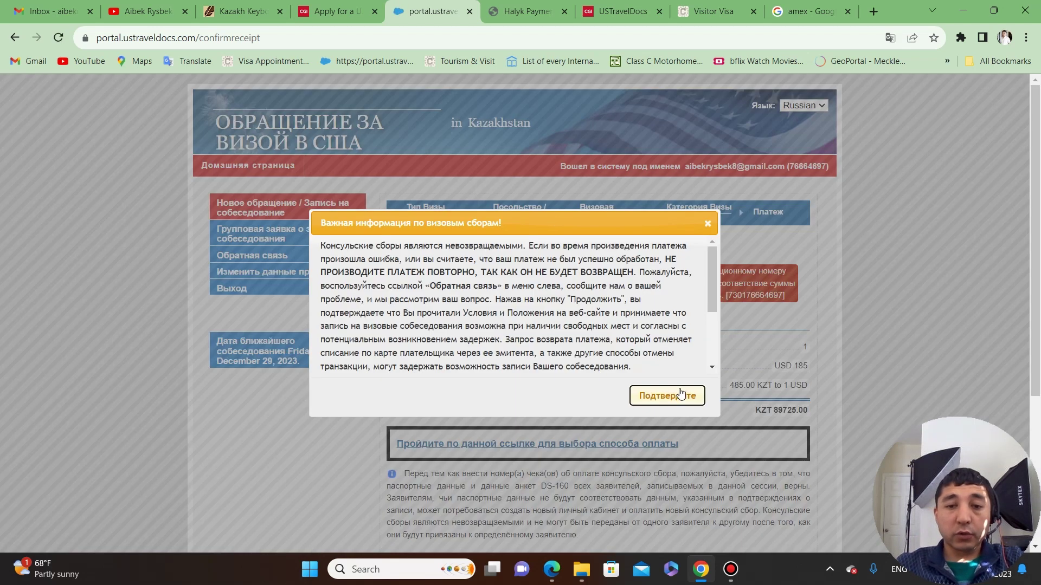
{"action": "left_click", "coordinate": [681, 394]}
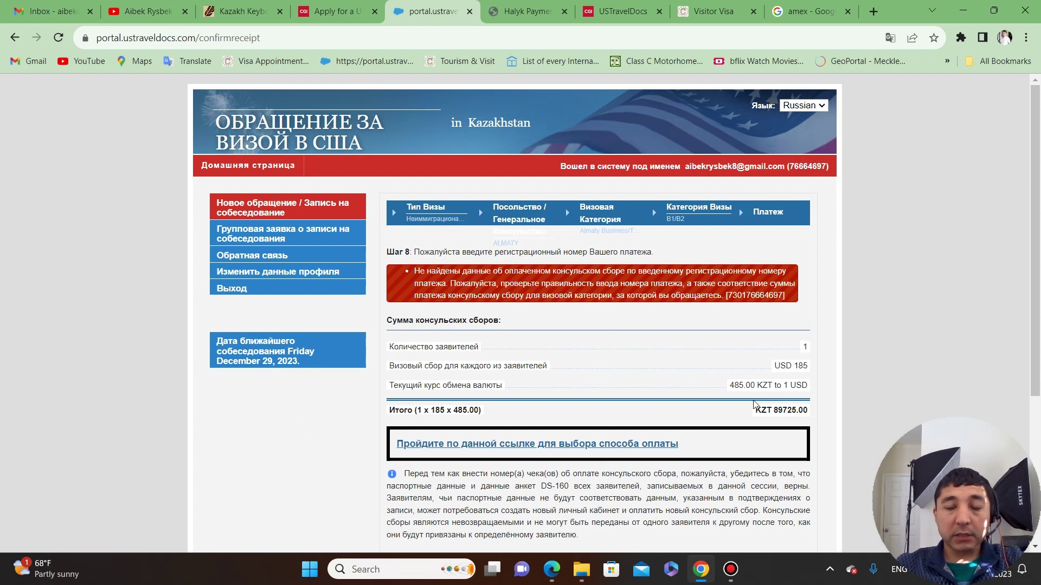
{"action": "scroll", "coordinate": [871, 389], "scroll_direction": "down", "scroll_amount": 5}
{"action": "scroll", "coordinate": [873, 388], "scroll_direction": "up", "scroll_amount": 5}
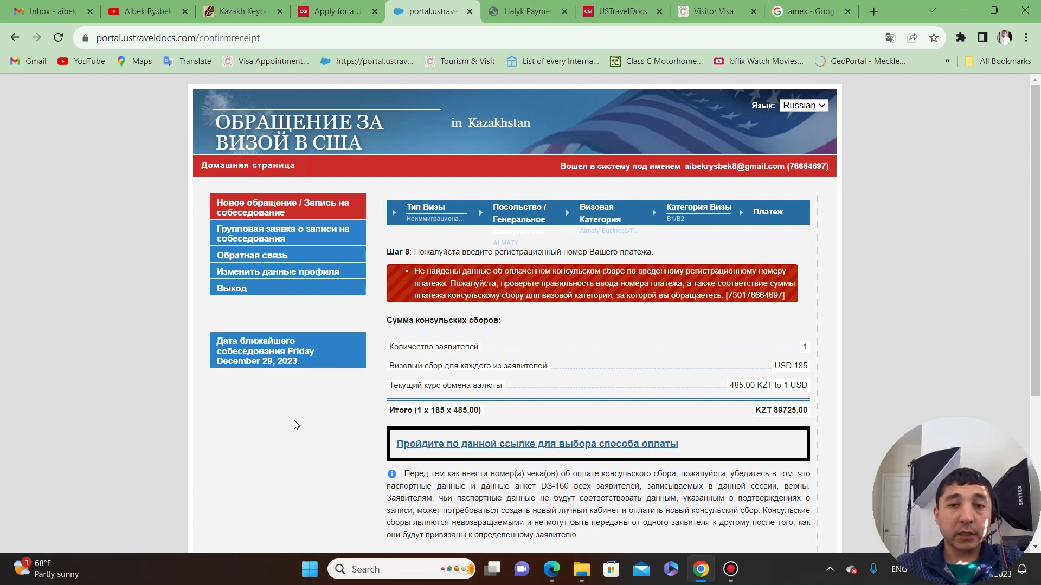
{"action": "scroll", "coordinate": [860, 333], "scroll_direction": "down", "scroll_amount": 3}
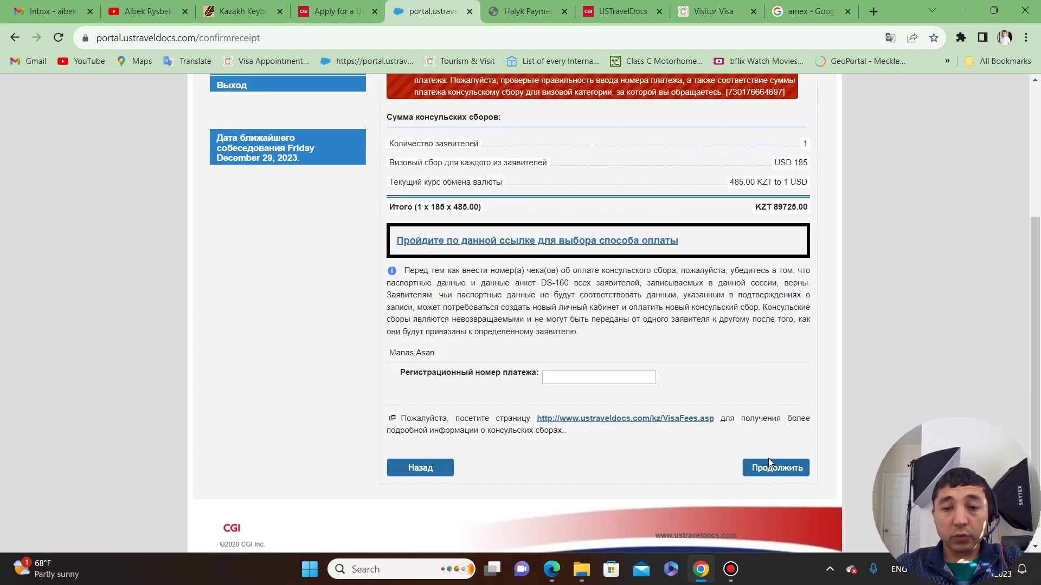
{"action": "scroll", "coordinate": [913, 328], "scroll_direction": "up", "scroll_amount": 2}
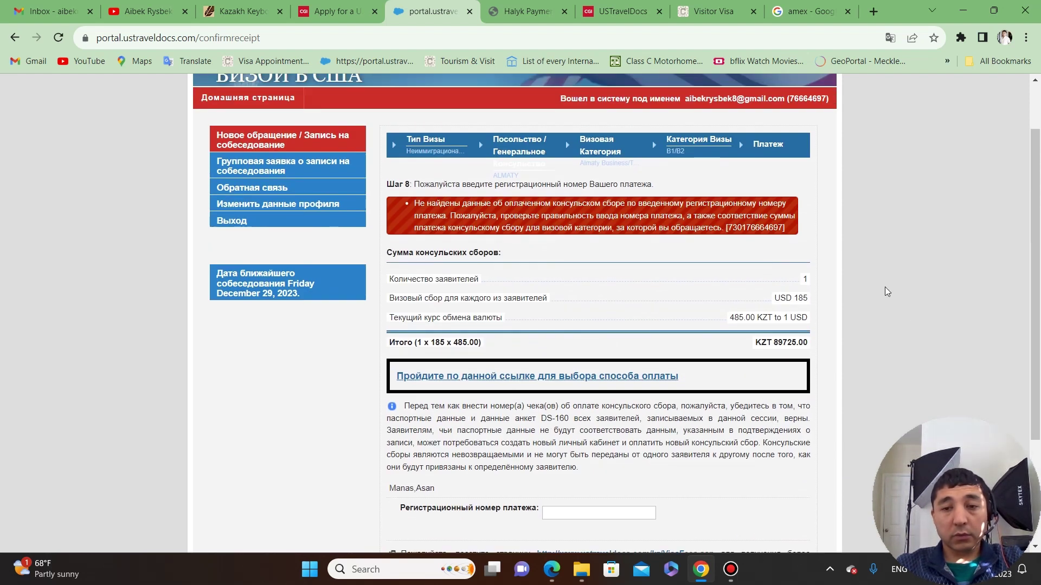
{"action": "scroll", "coordinate": [600, 281], "scroll_direction": "down", "scroll_amount": 2}
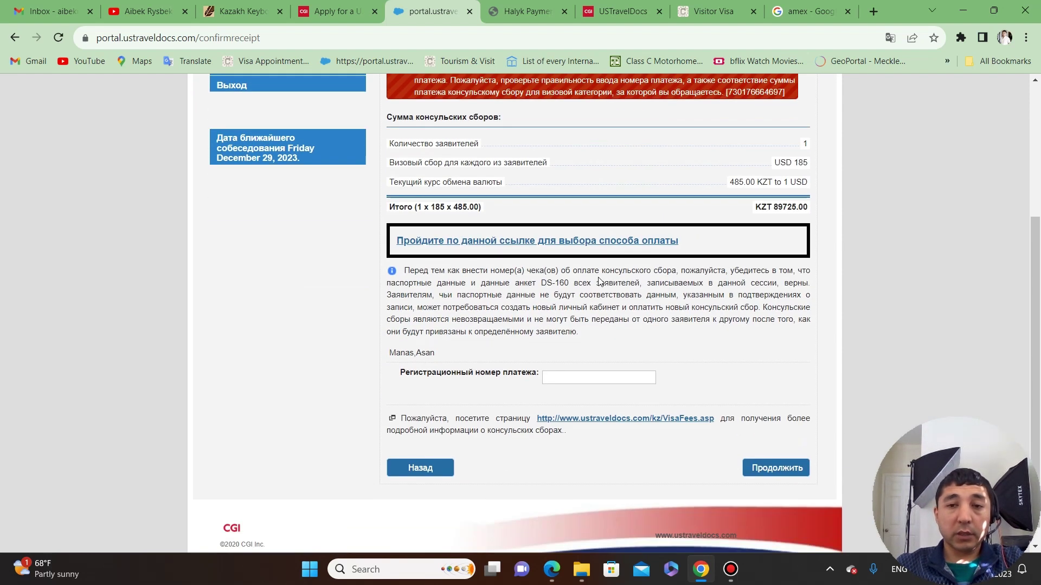